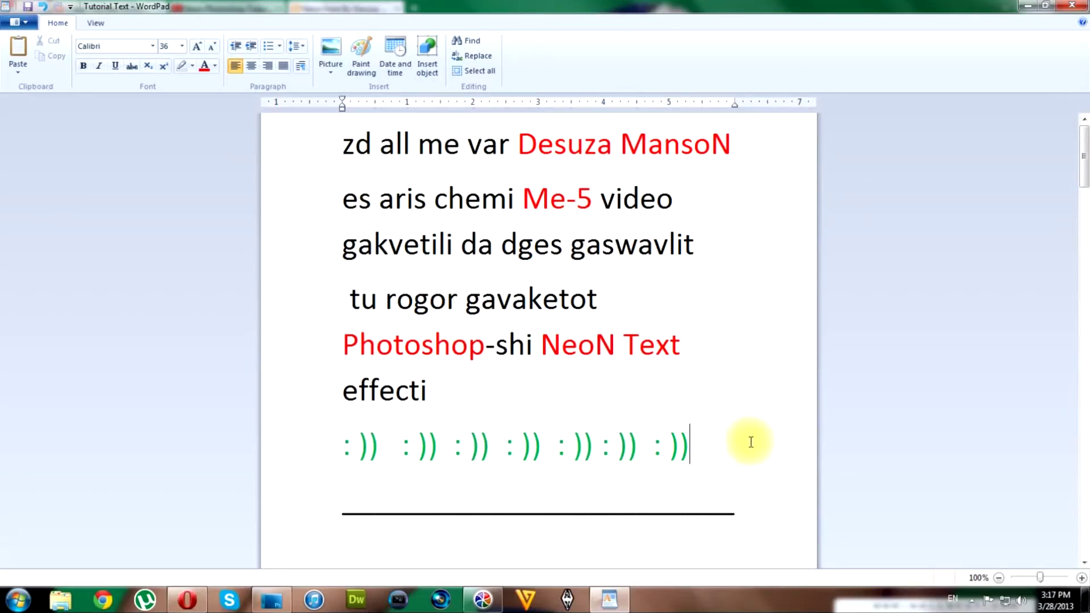
Read the tutorial notes' intro and step 1 about getting the NeoN Font.
left_click_drag(748, 445, 297, 134)
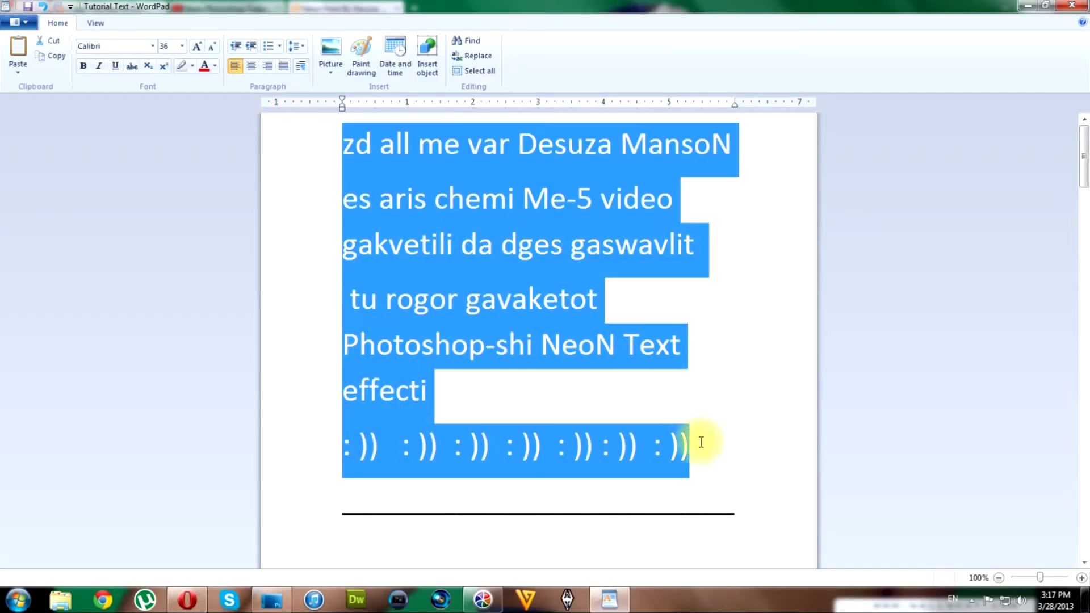
left_click(737, 459)
mouse_move(1084, 164)
left_mouse_down()
mouse_move(1072, 170)
mouse_move(1075, 216)
left_mouse_up()
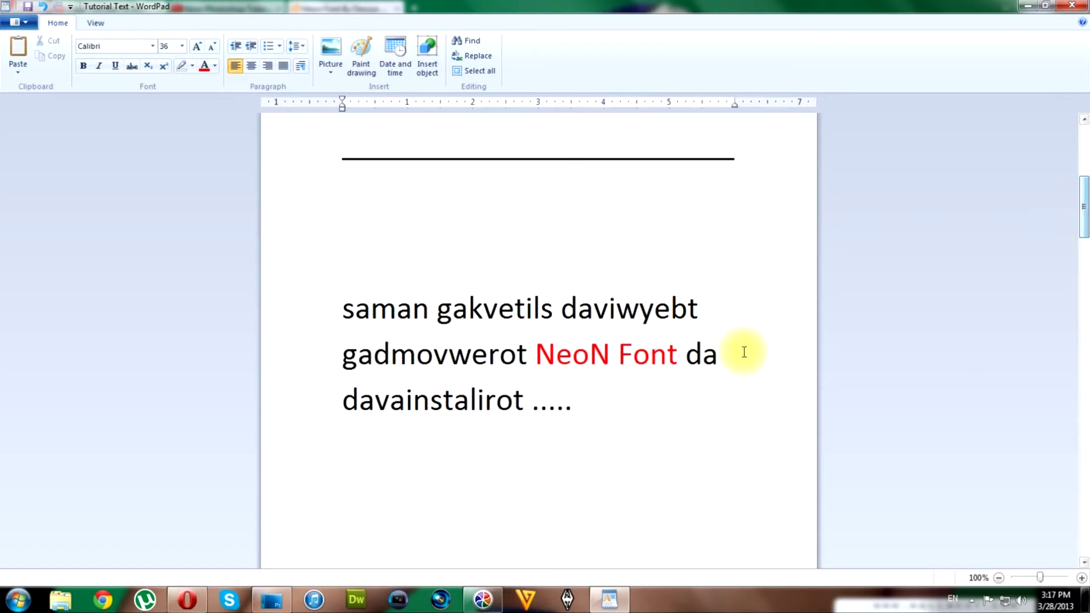
mouse_move(717, 399)
left_mouse_down()
mouse_move(383, 325)
mouse_move(344, 267)
left_mouse_up()
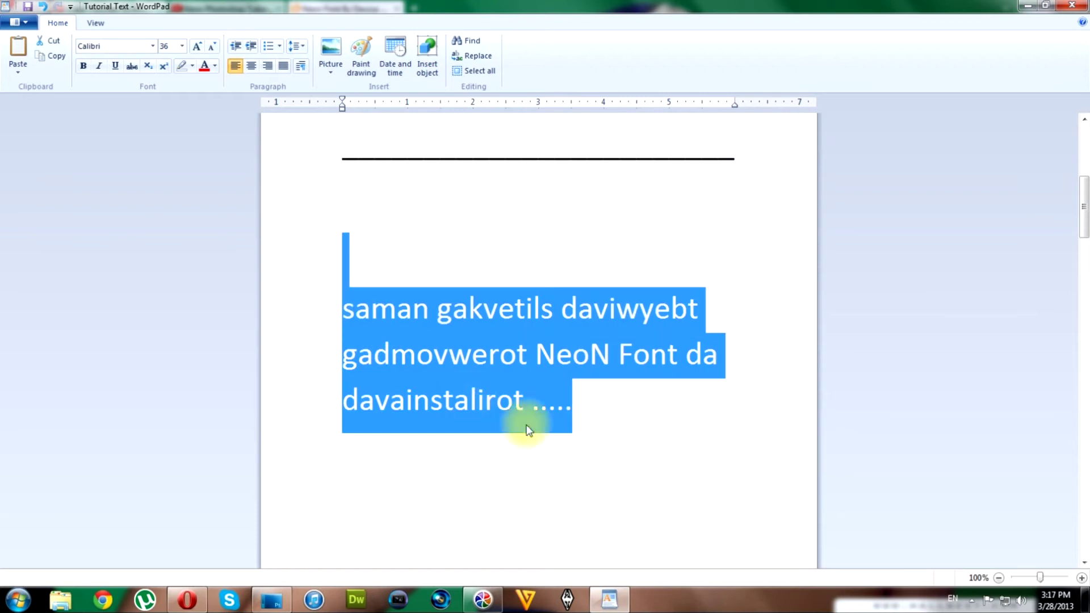
left_click(619, 426)
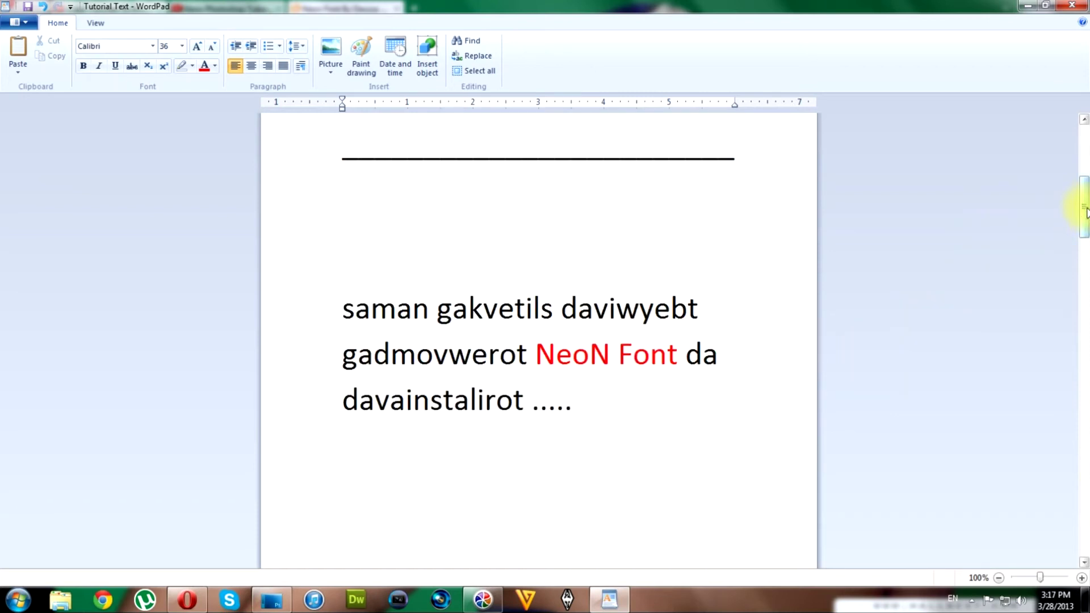
left_click_drag(1084, 207, 1073, 251)
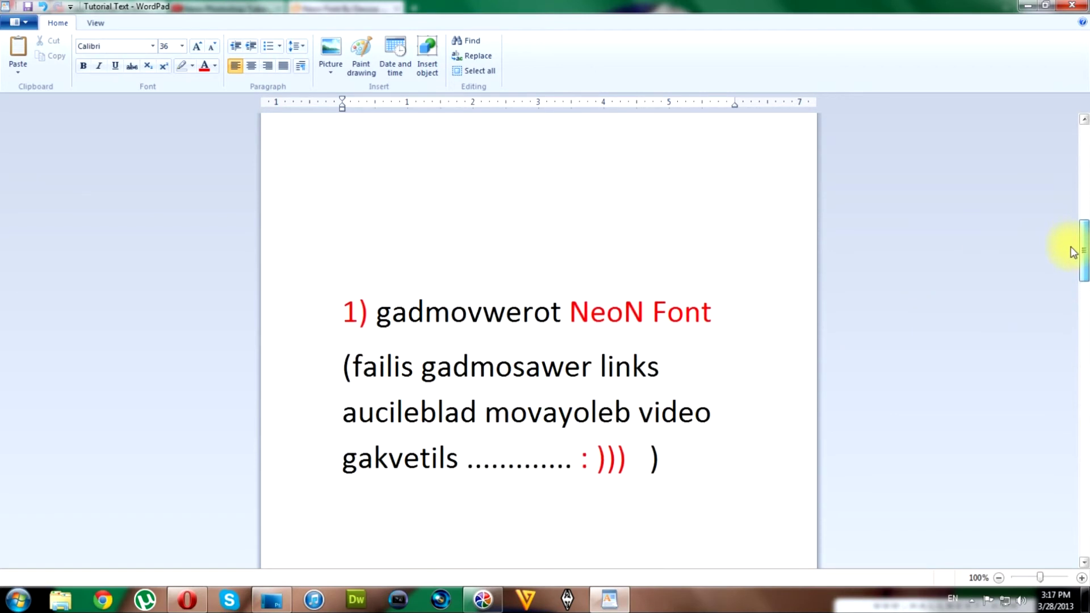
left_click_drag(726, 457, 353, 316)
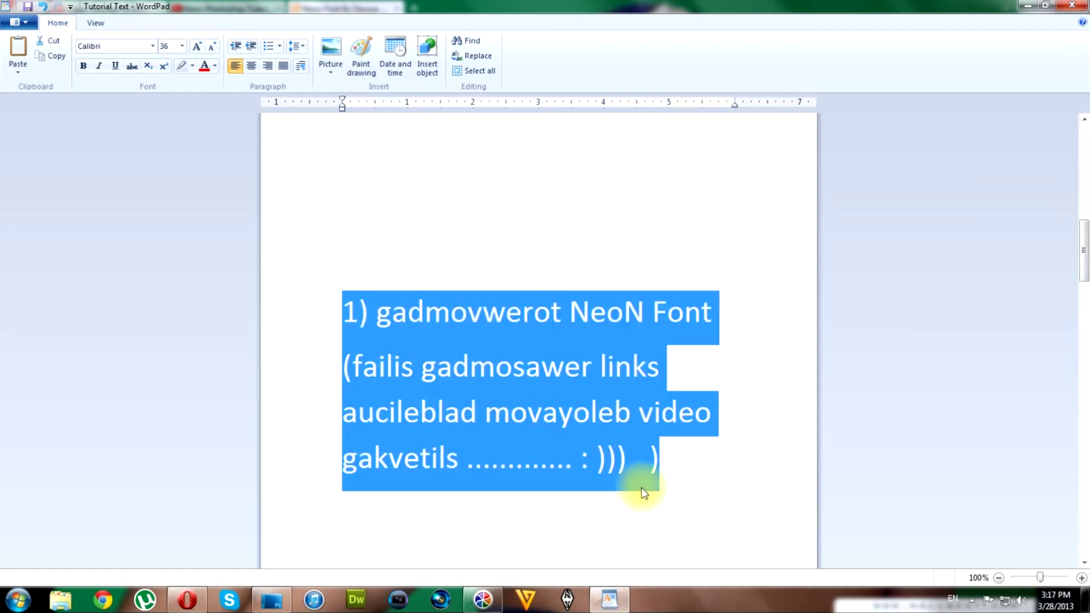
left_click(679, 460)
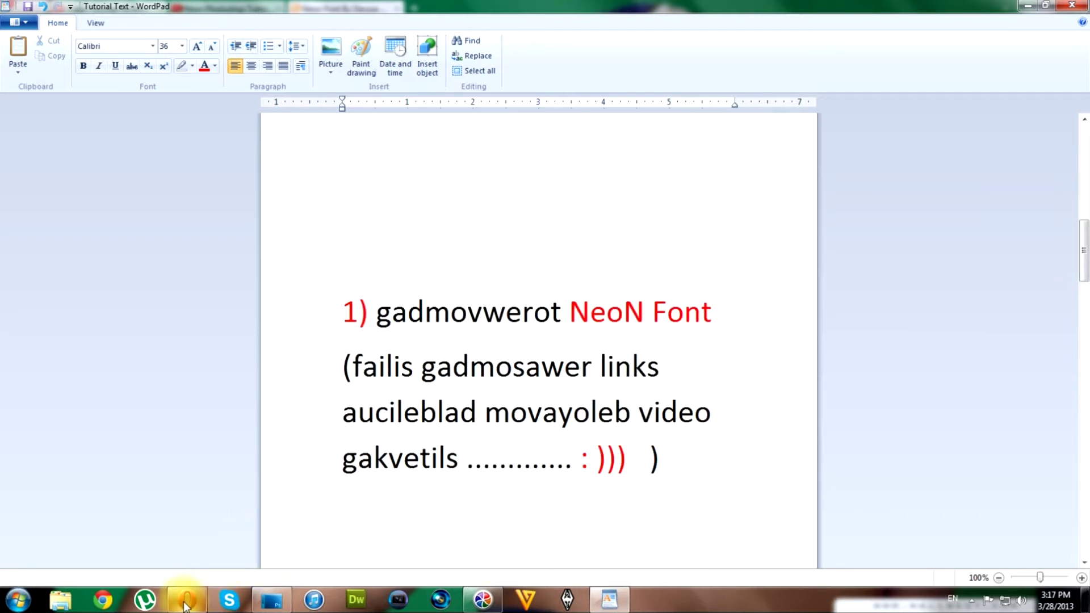
Enter captcha 931 in Opera and save the Neon Font By Desuza MansoN.rar to Desktop.
left_click(186, 605)
left_click_drag(444, 266, 307, 265)
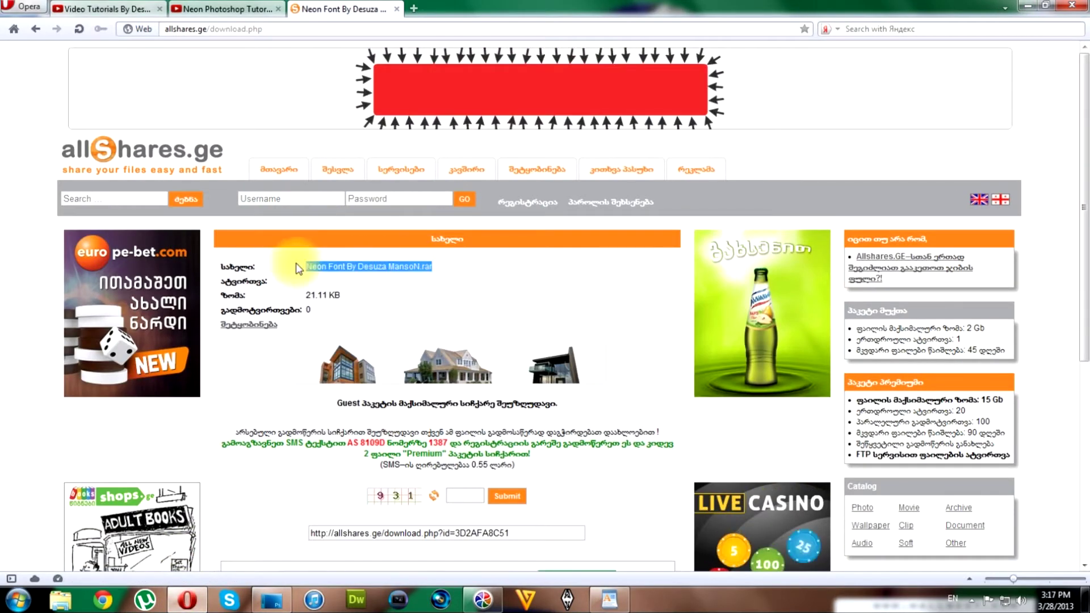
left_click(467, 495)
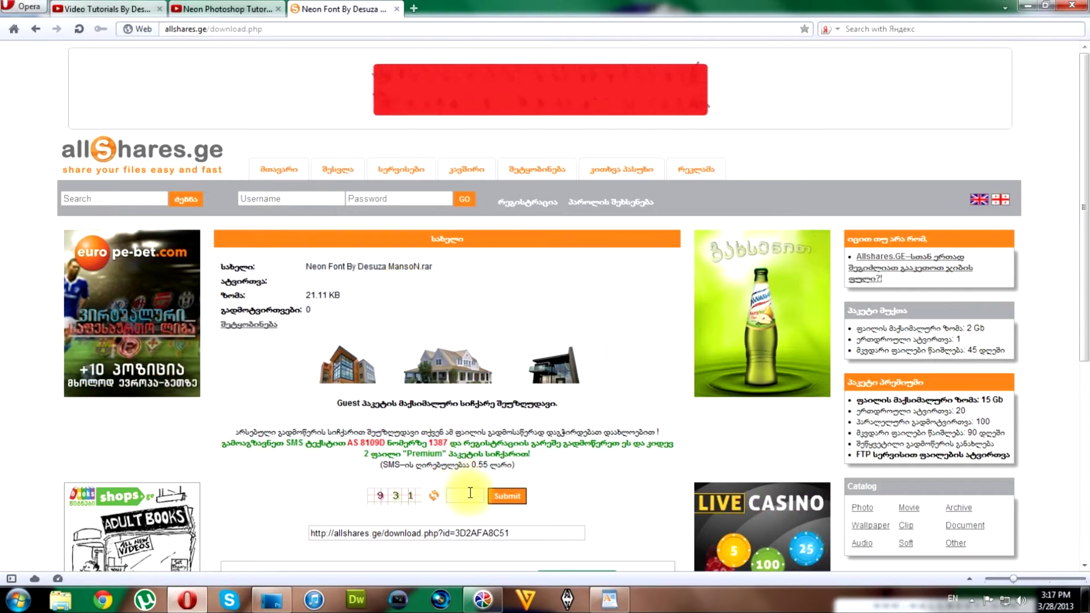
type("931")
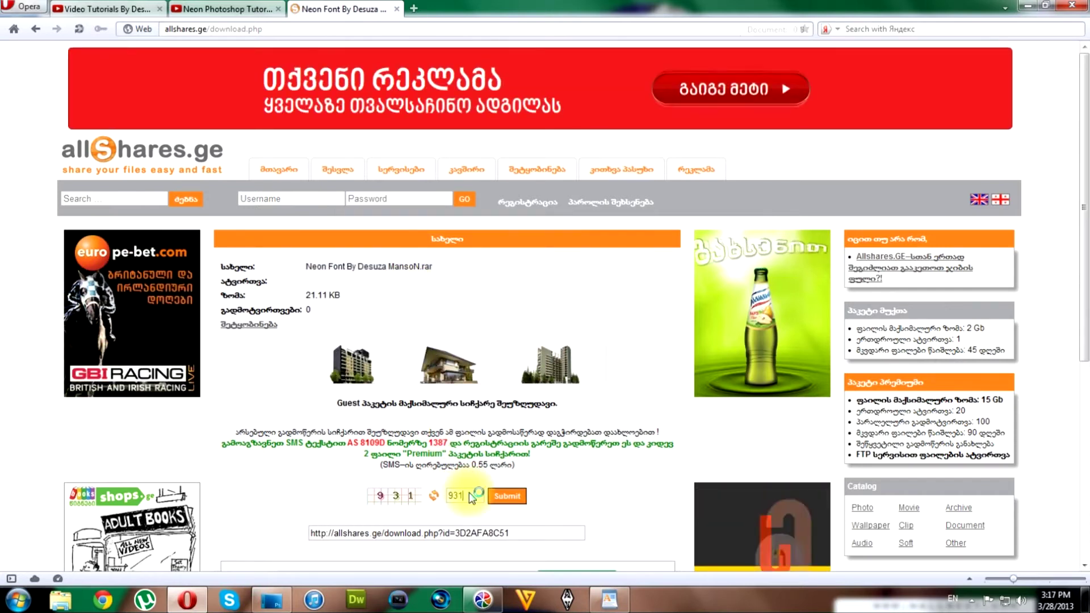
key("Return")
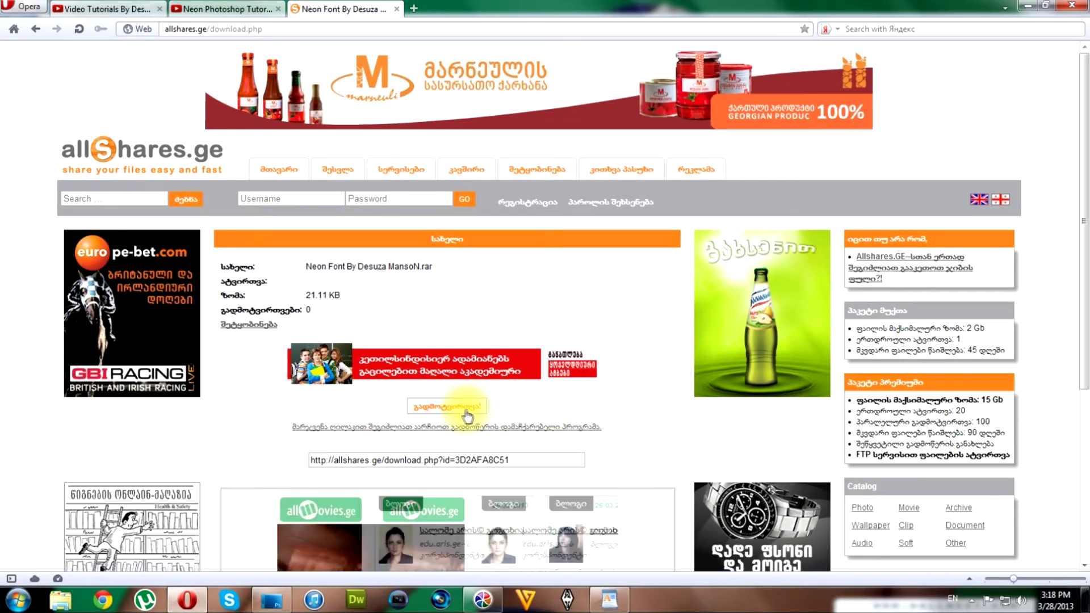
left_click(437, 407)
left_click(514, 335)
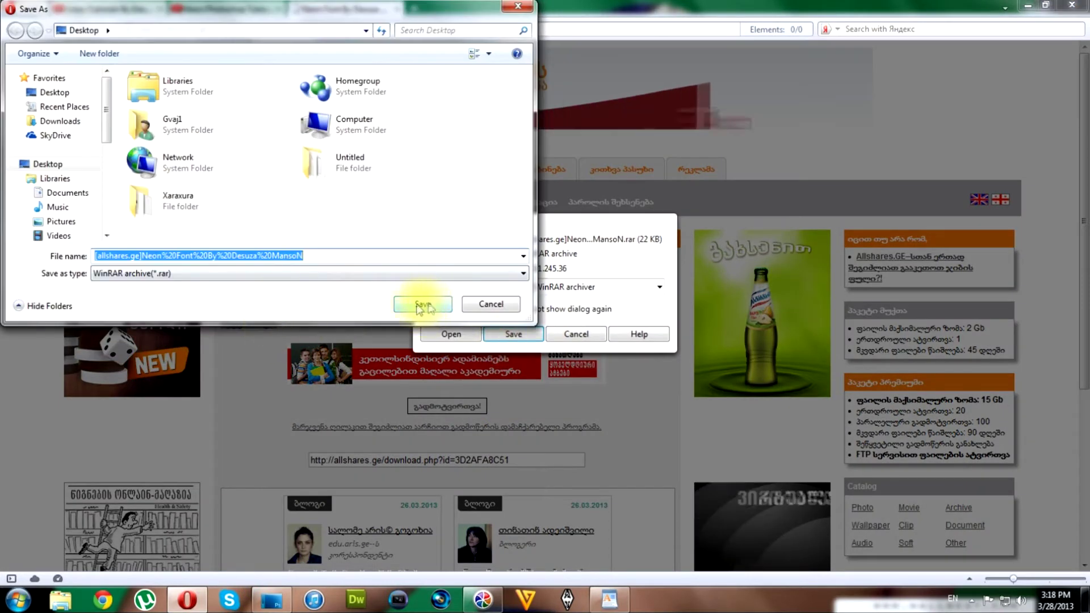
left_click(404, 300)
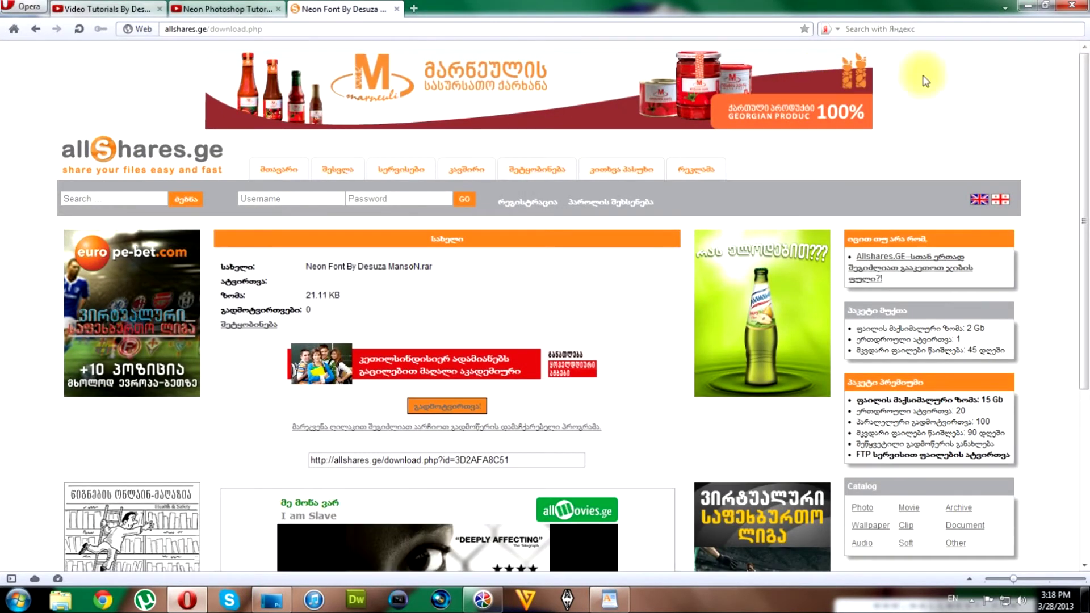
left_click(1028, 5)
Read step 2 on extracting and installing the font, then minimize WordPad to reveal the archive.
left_click_drag(1075, 253, 1080, 294)
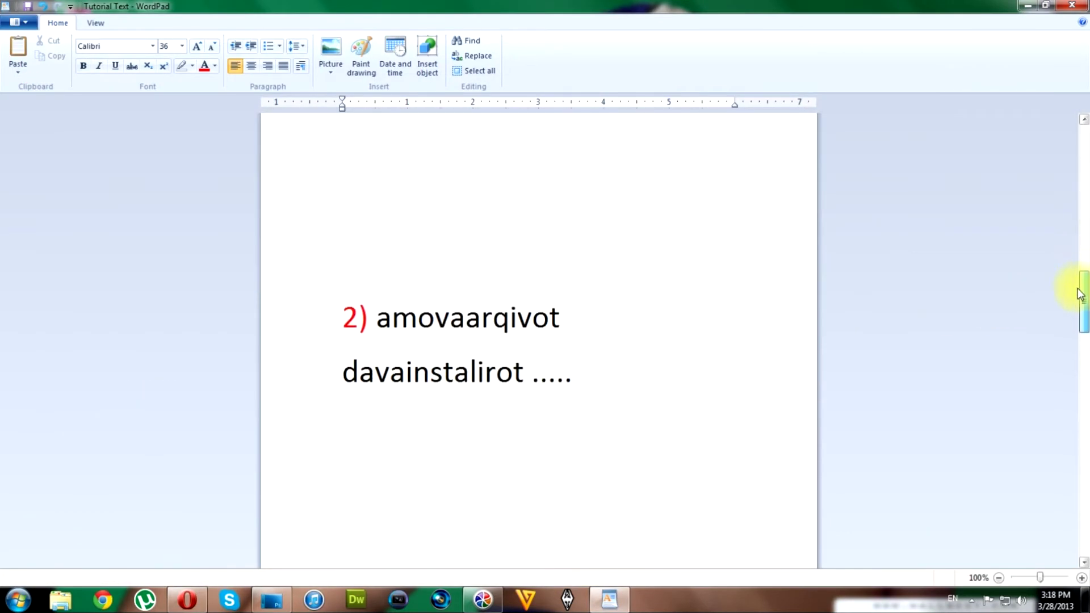
left_click_drag(635, 393, 338, 316)
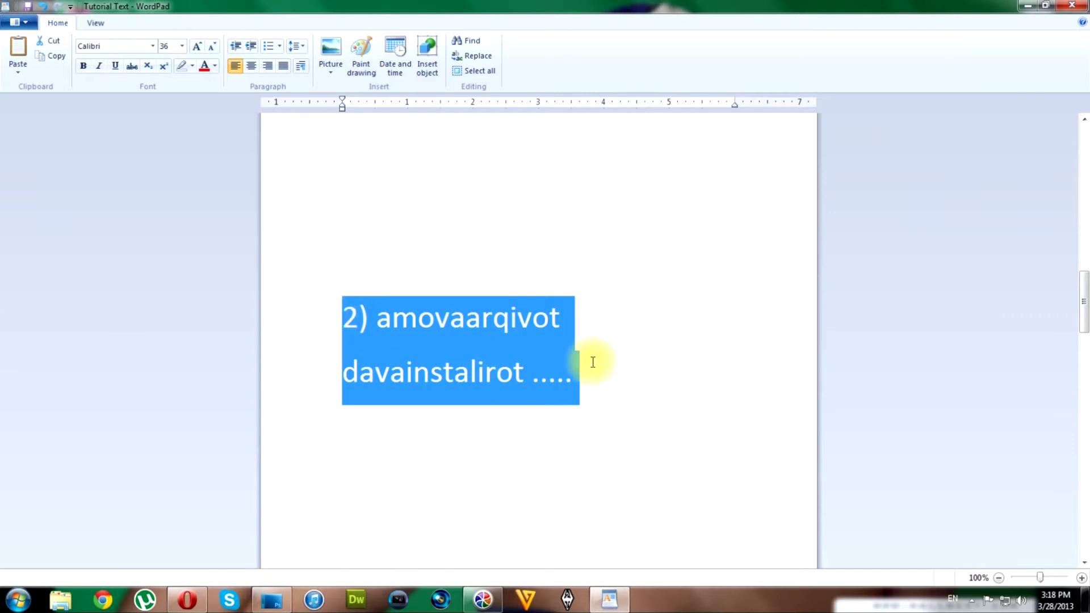
left_click(621, 373)
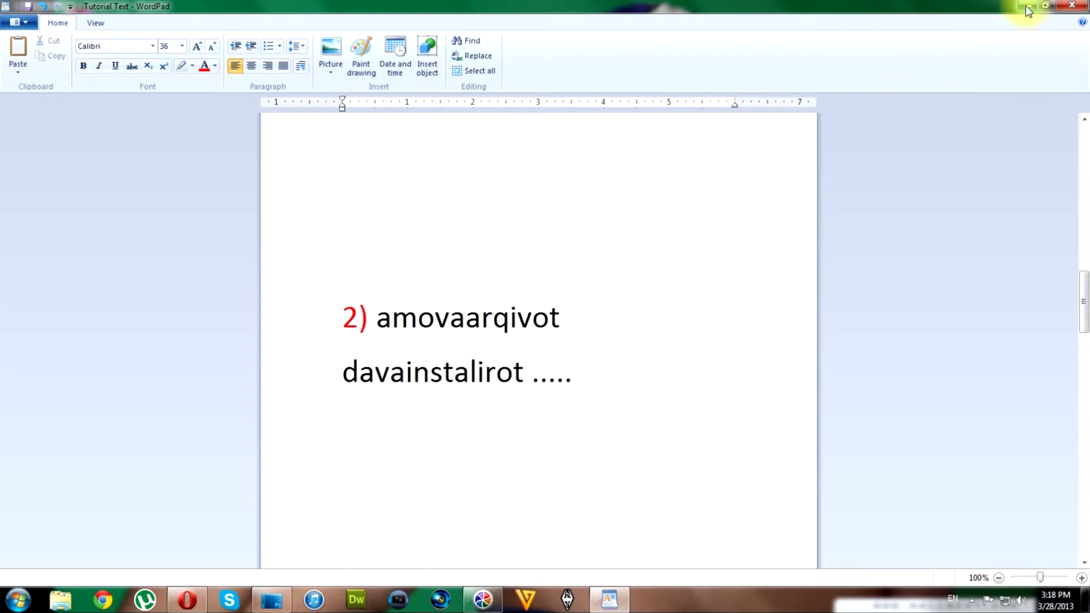
left_click(1026, 6)
left_click_drag(76, 22, 323, 201)
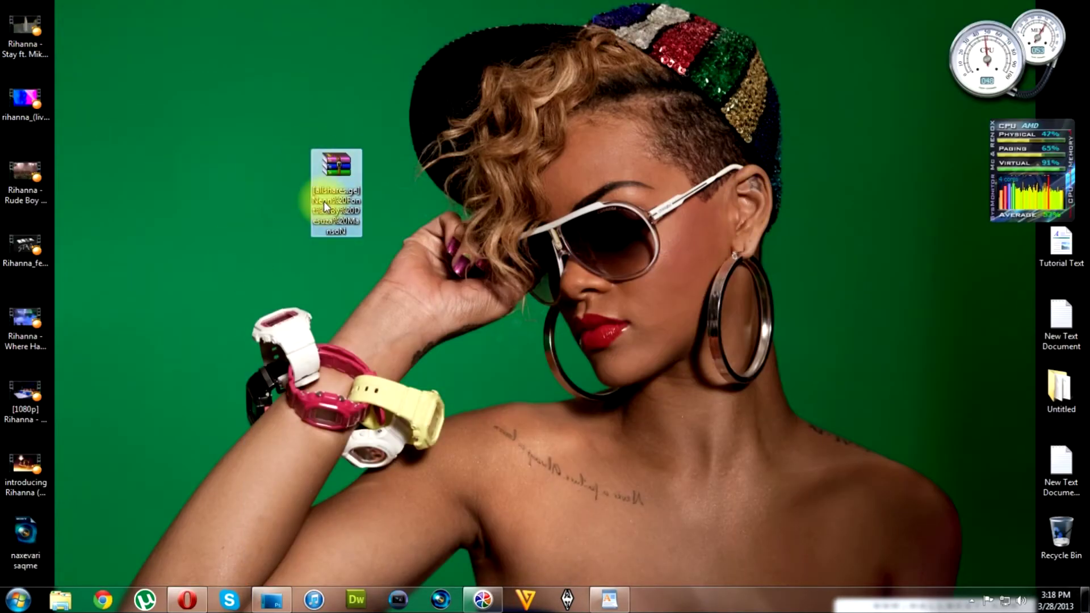
Extract Neon.ttf from the archive onto the desktop with WinRAR and arrange the icons.
double_click(333, 191)
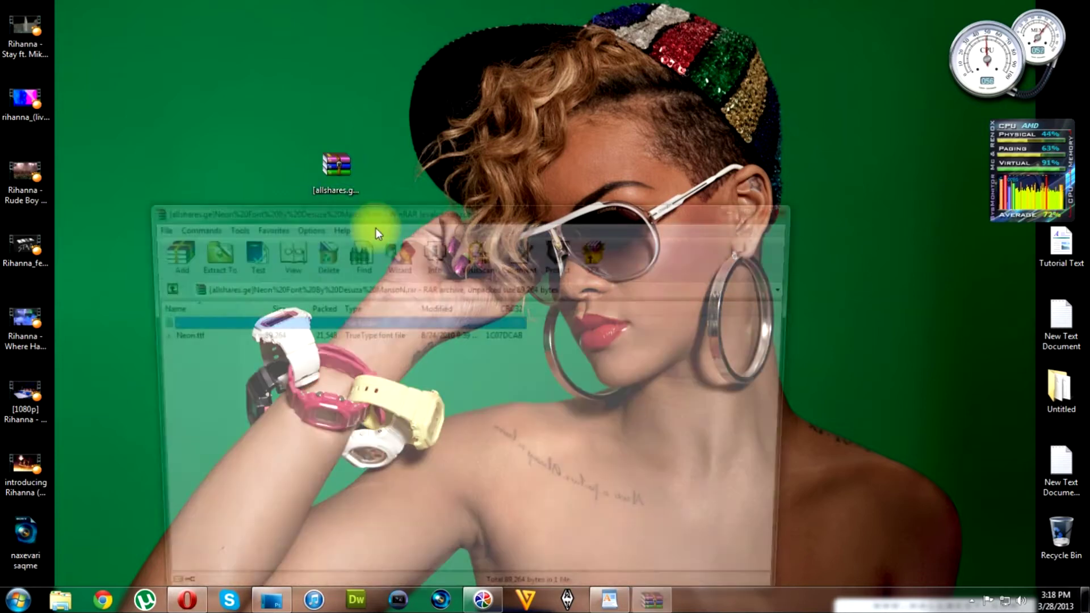
left_click(590, 352)
left_click(197, 339)
left_click_drag(197, 338, 182, 110)
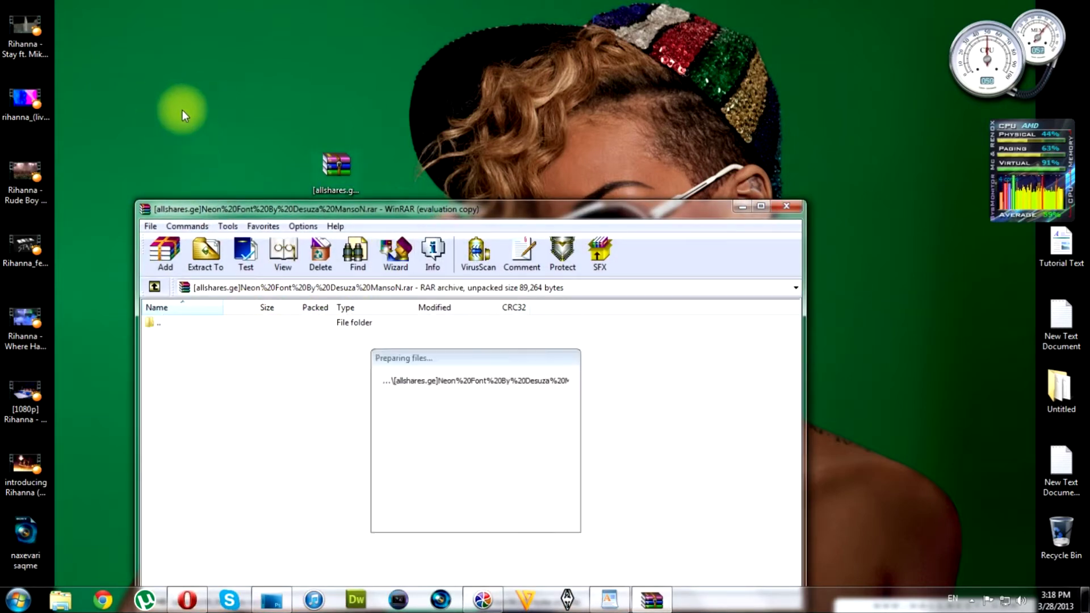
left_click(786, 206)
left_click_drag(336, 165, 544, 167)
left_click_drag(181, 26, 216, 165)
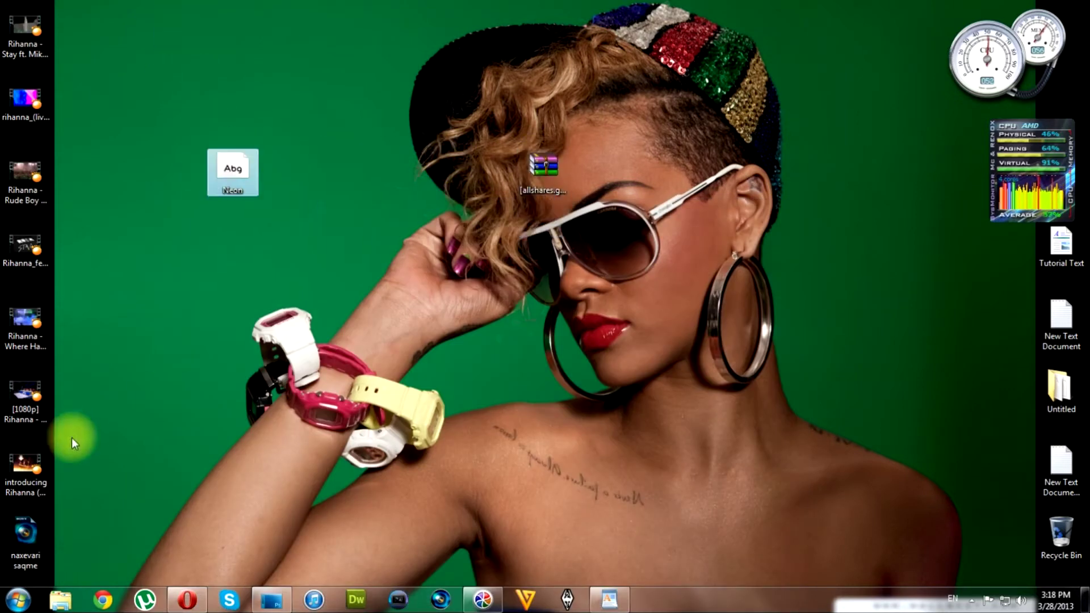
left_click(23, 602)
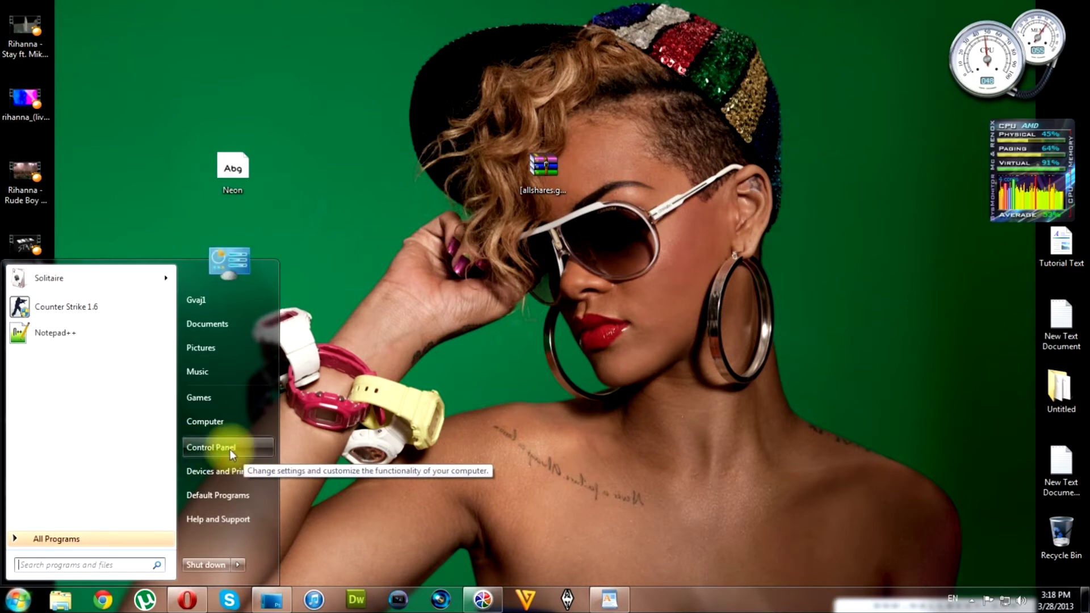
Install Neon.ttf into Control Panel's Fonts folder, then bring the WordPad notes back.
left_click(228, 448)
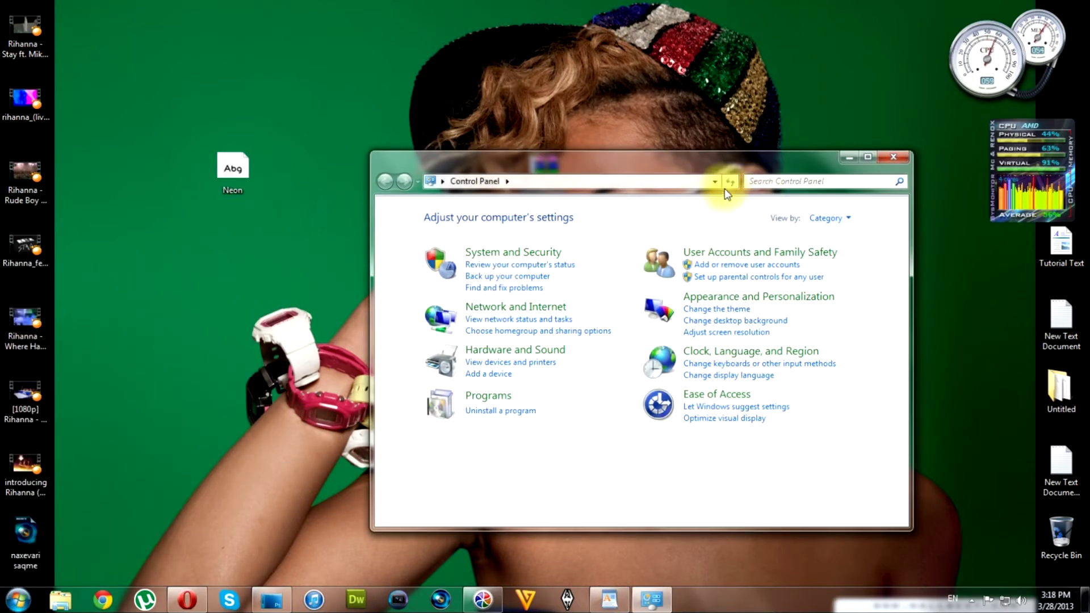
type("font")
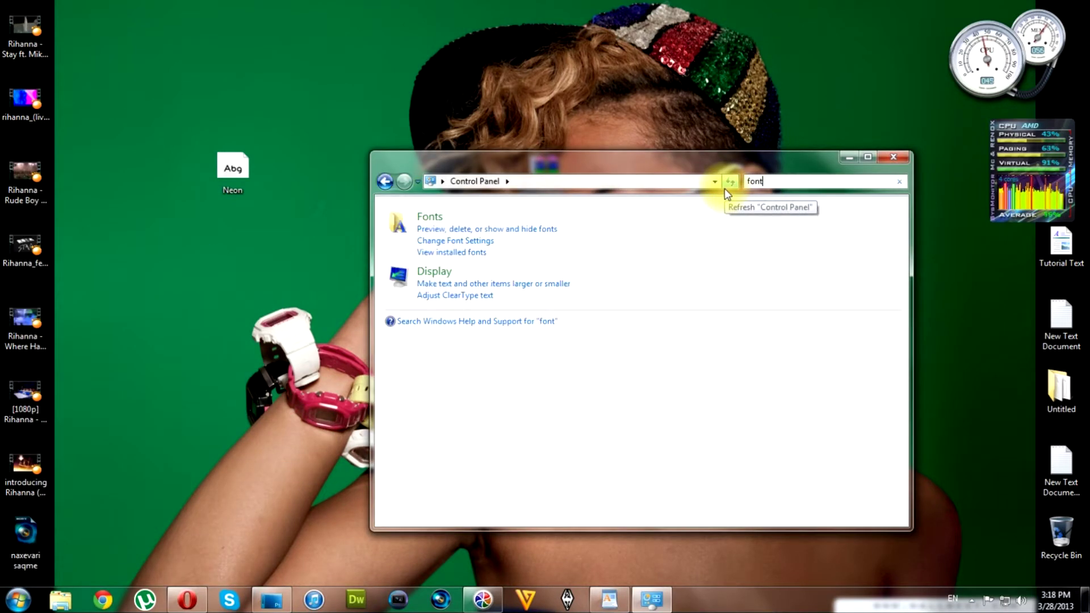
left_click(428, 218)
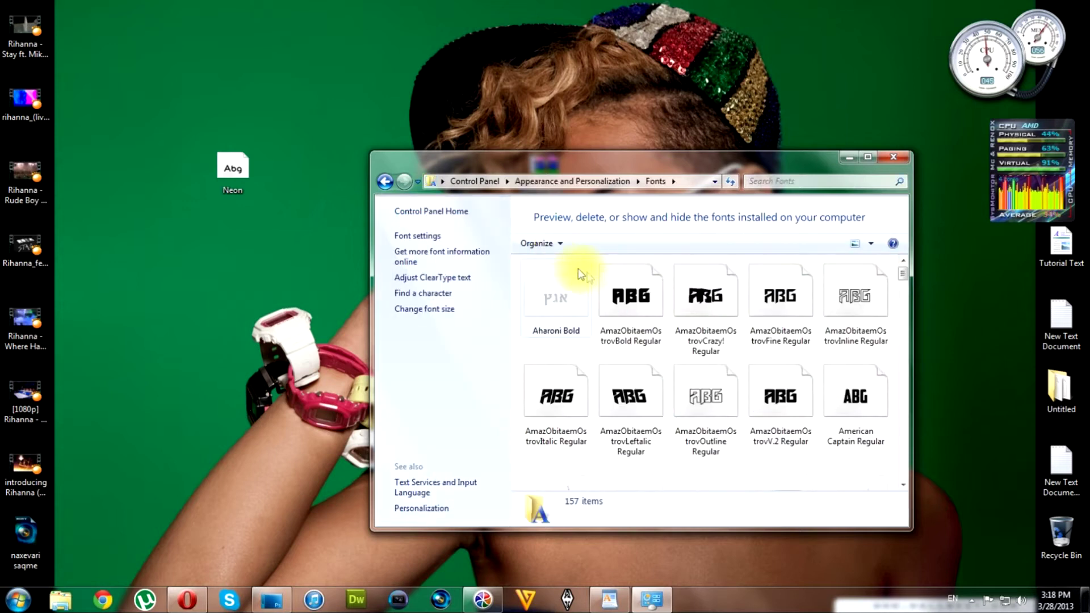
mouse_move(229, 170)
left_mouse_down()
mouse_move(636, 379)
mouse_move(662, 356)
left_mouse_up()
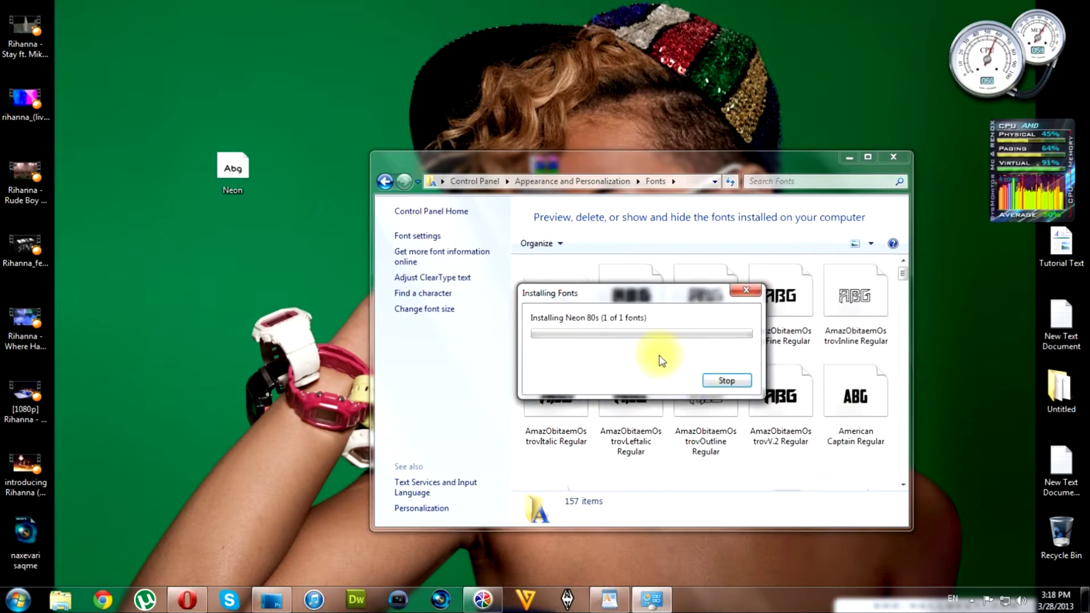
left_click(893, 157)
left_click(609, 598)
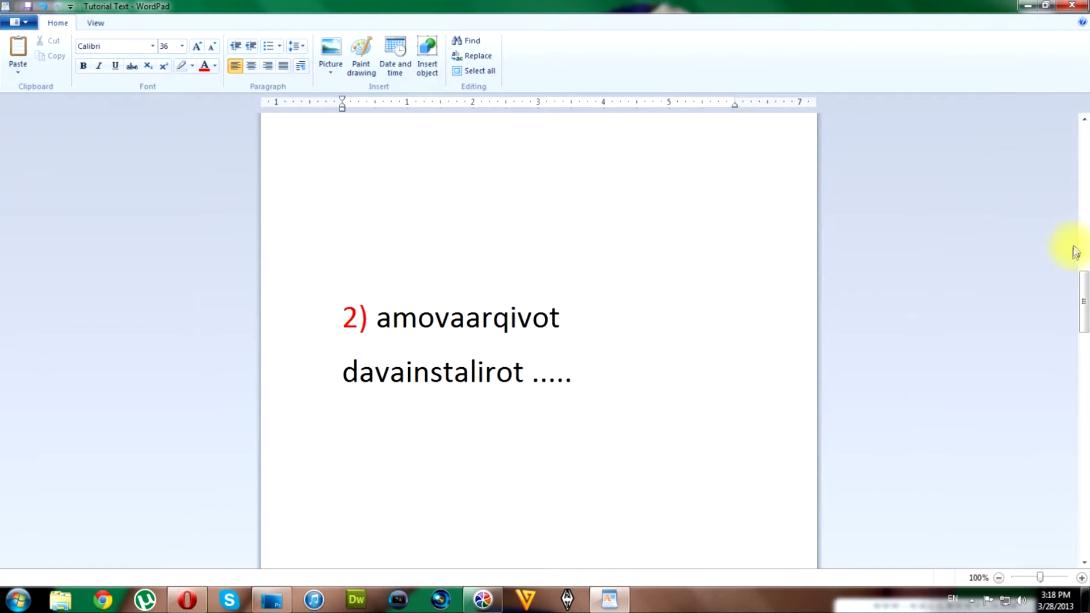
Read the notes through step 3 and the closing line, then switch to Photoshop.
left_click_drag(1082, 296, 1069, 332)
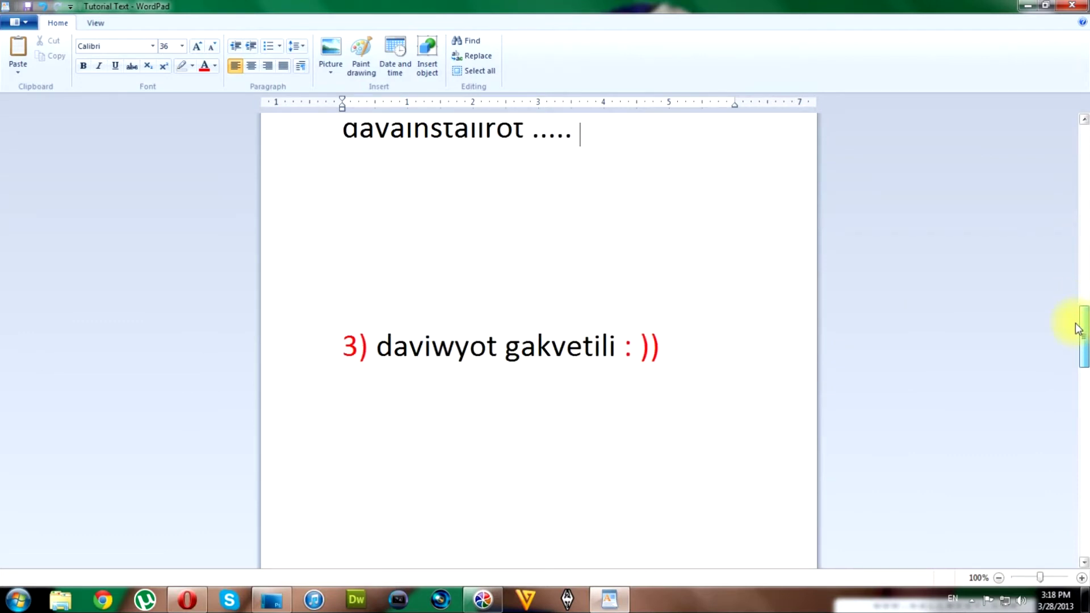
key("ctrl+a")
left_click(767, 365)
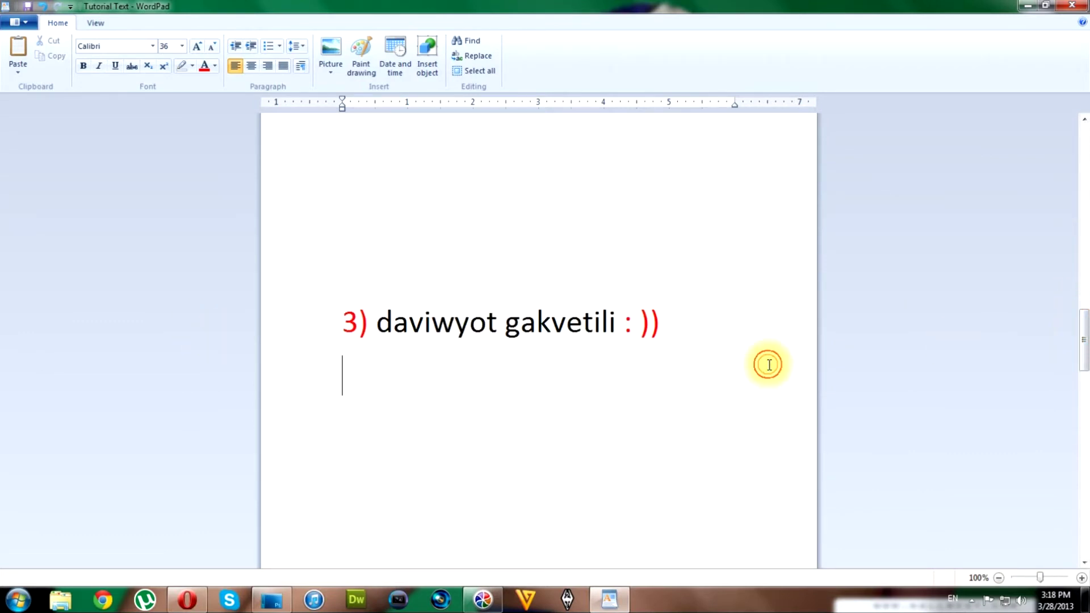
left_click_drag(1085, 357, 1078, 383)
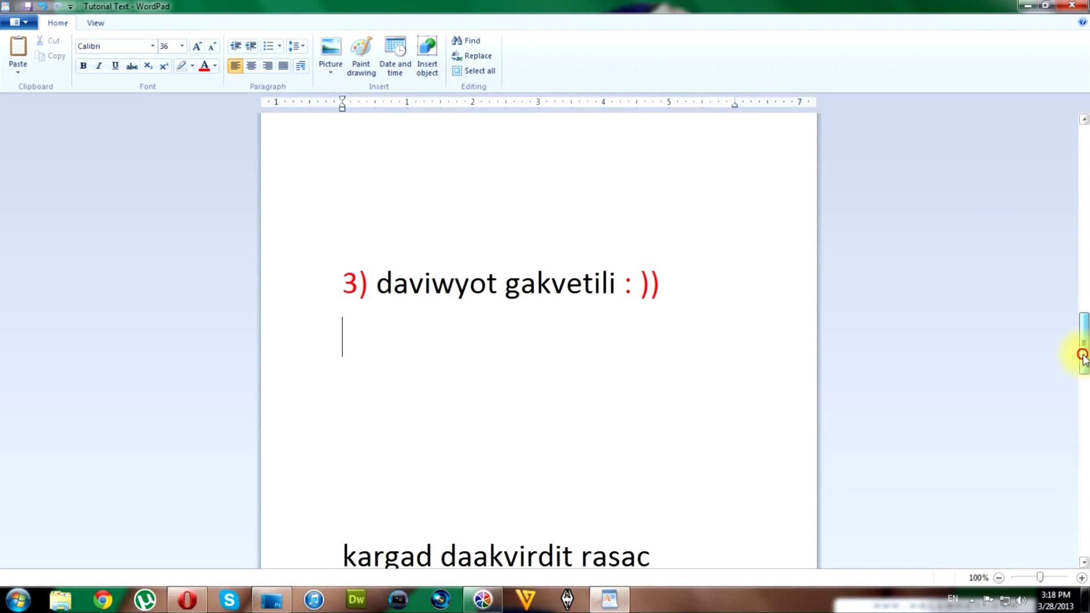
left_click_drag(633, 407, 341, 325)
left_click(629, 397)
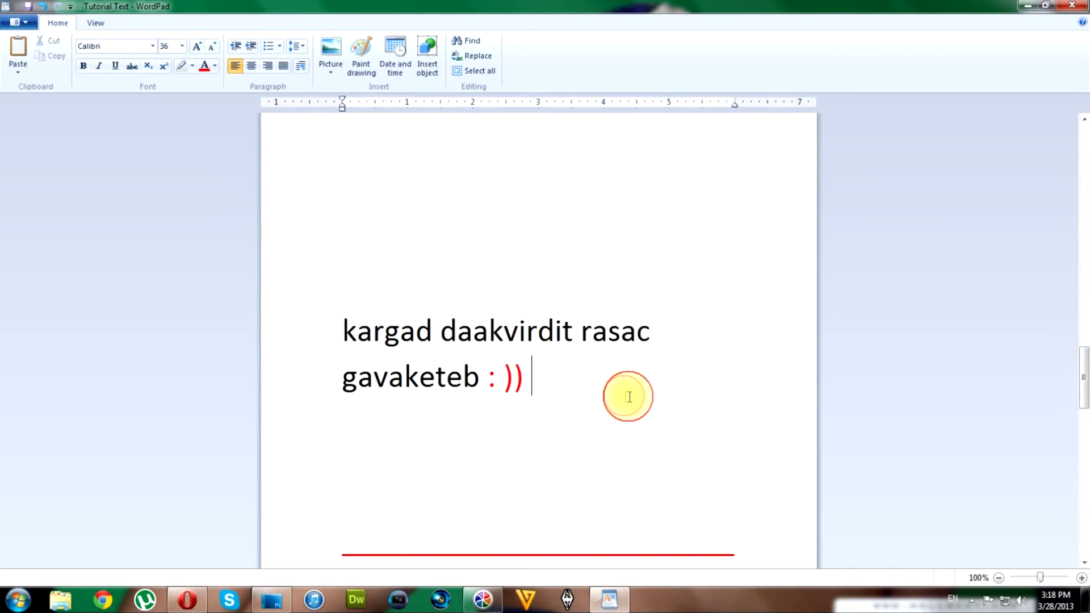
left_click(273, 593)
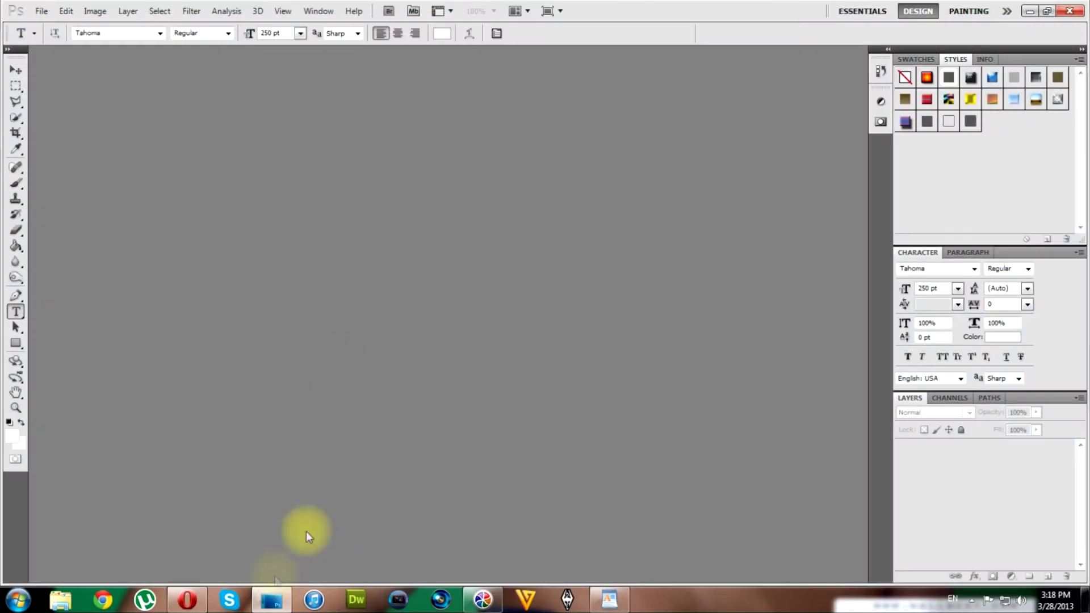
Create a new 1600 × 900 pixel document with a White background.
left_click(41, 13)
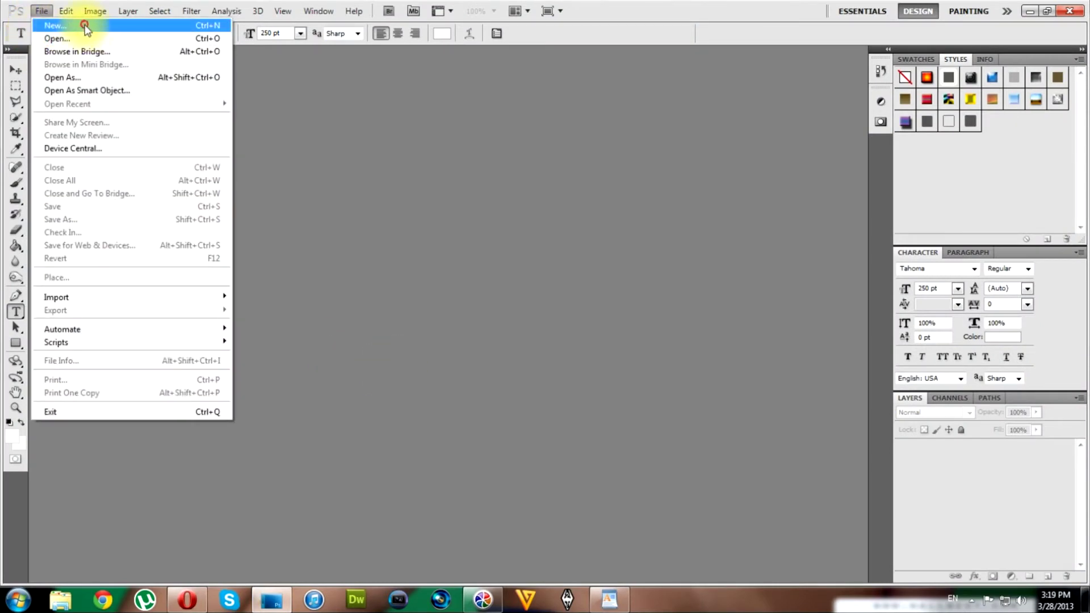
left_click(85, 28)
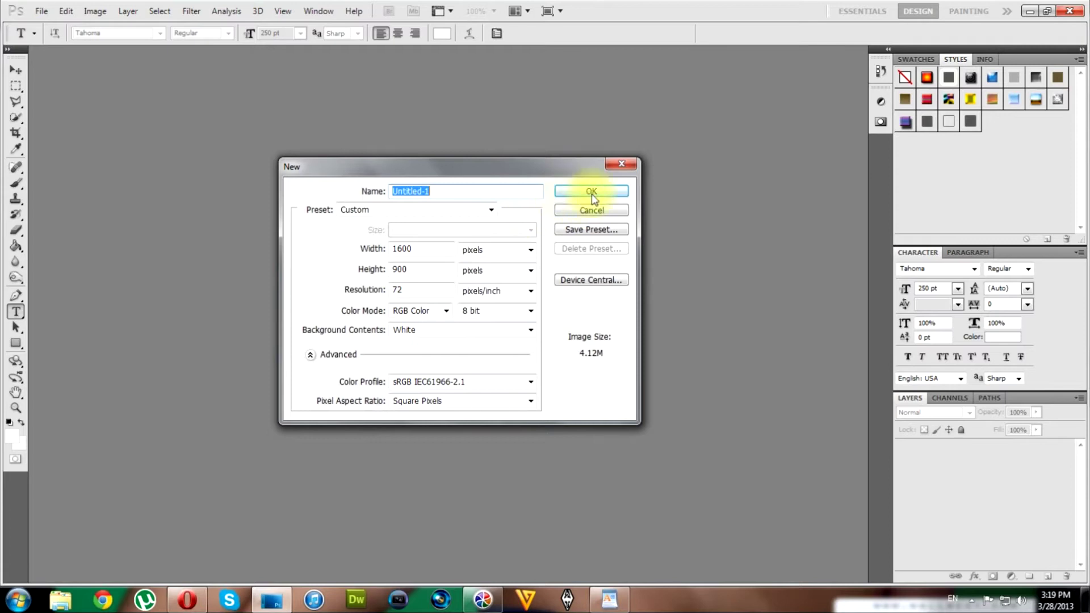
key("Tab")
key("Tab")
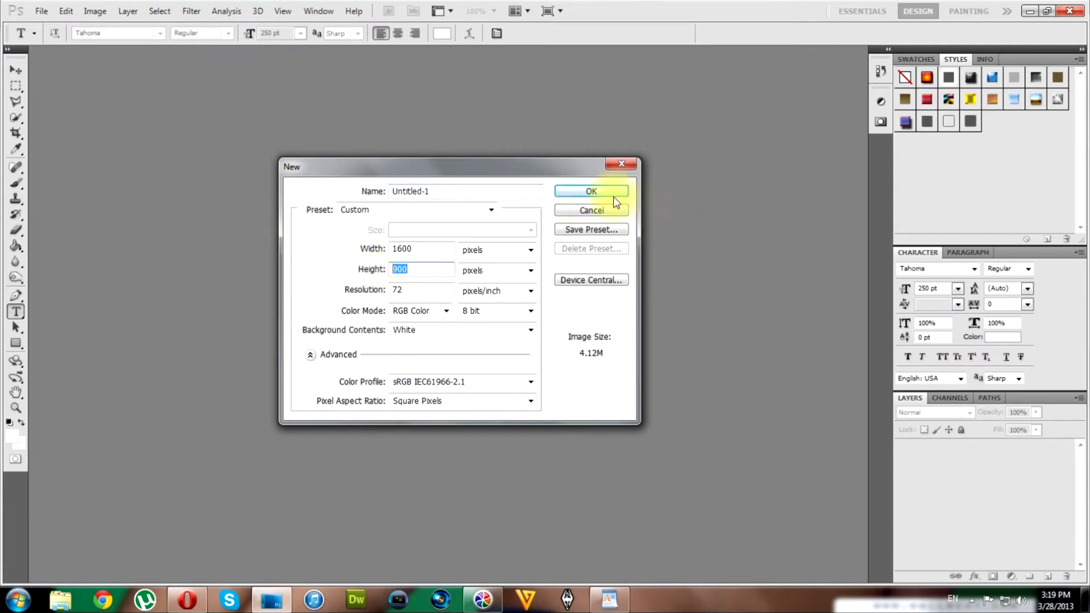
left_click(576, 196)
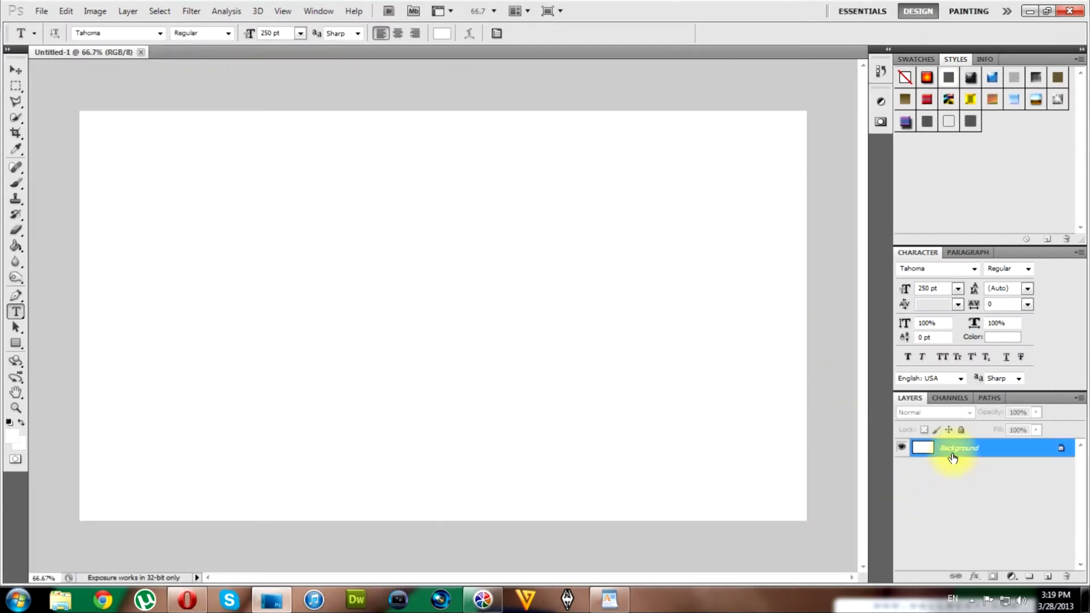
Convert Background to Layer 0 and fill it with black (#000000) using the Paint Bucket.
double_click(951, 453)
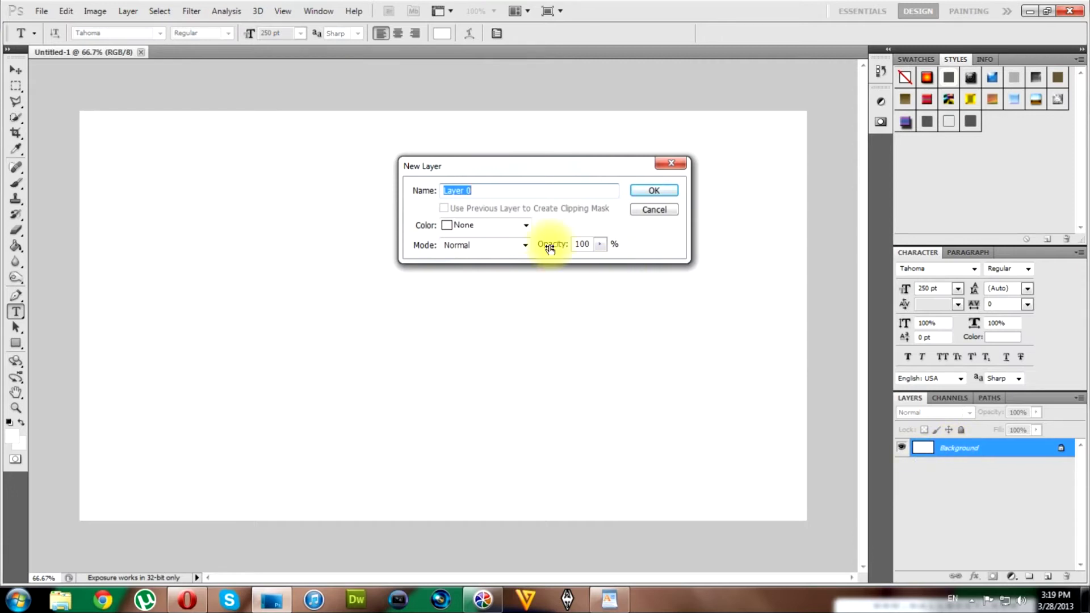
left_click(649, 194)
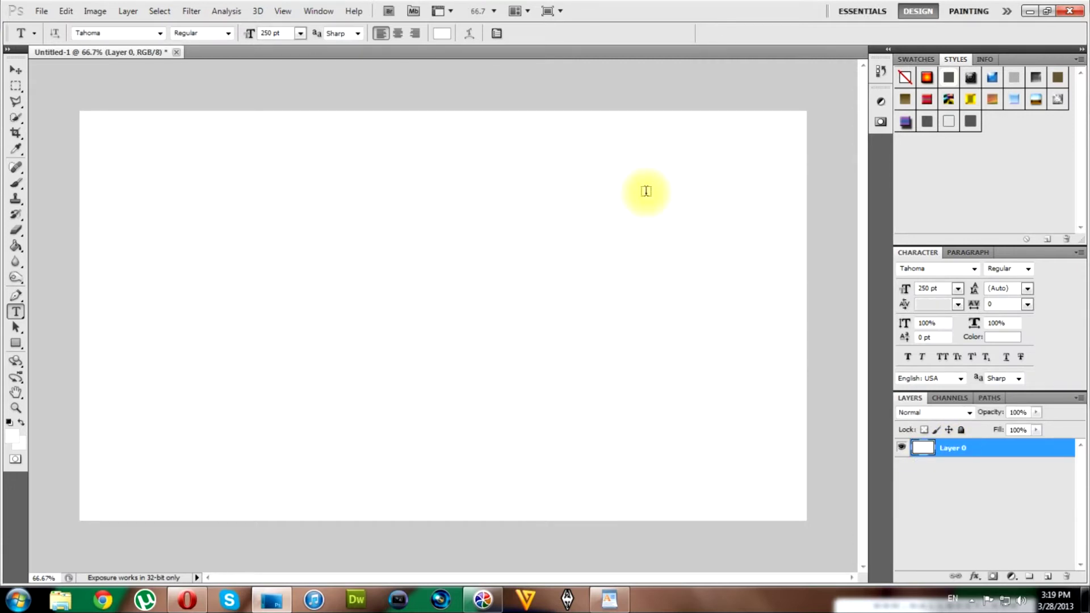
left_click(16, 249)
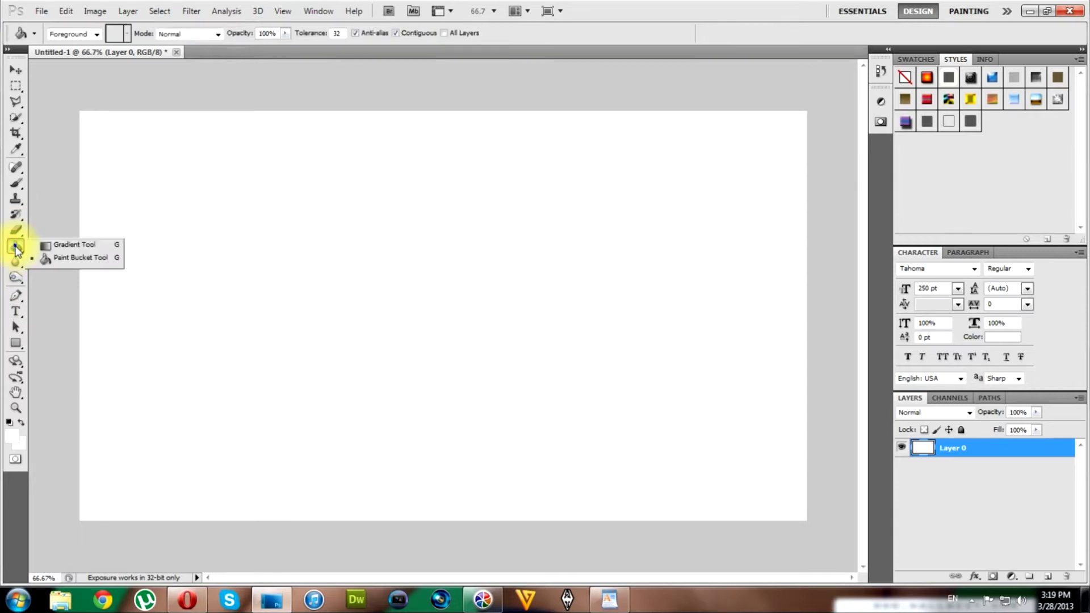
left_click(64, 263)
left_click(12, 437)
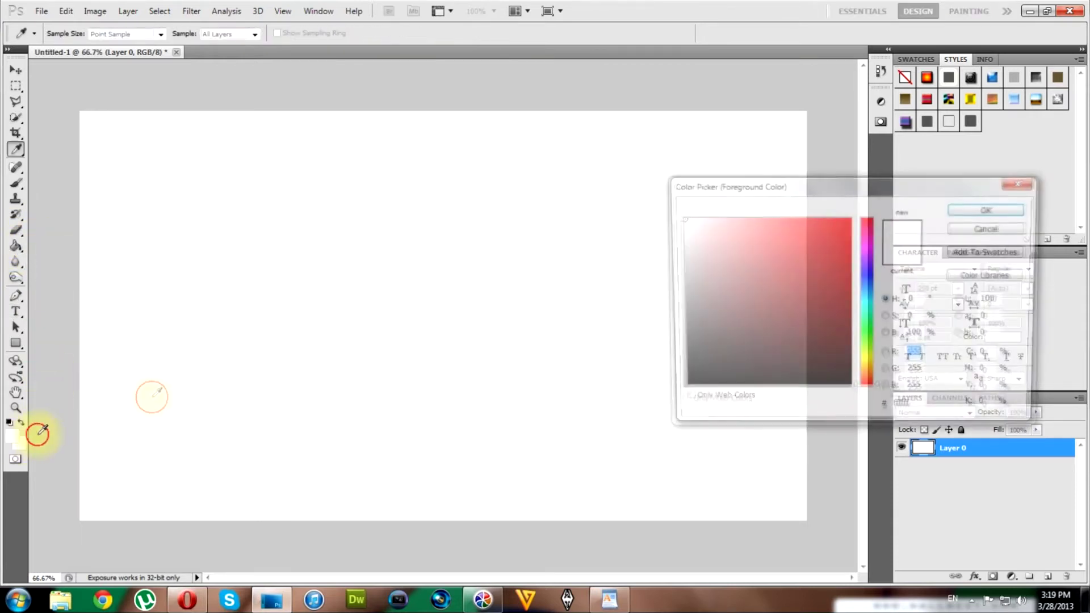
left_click_drag(735, 360, 637, 431)
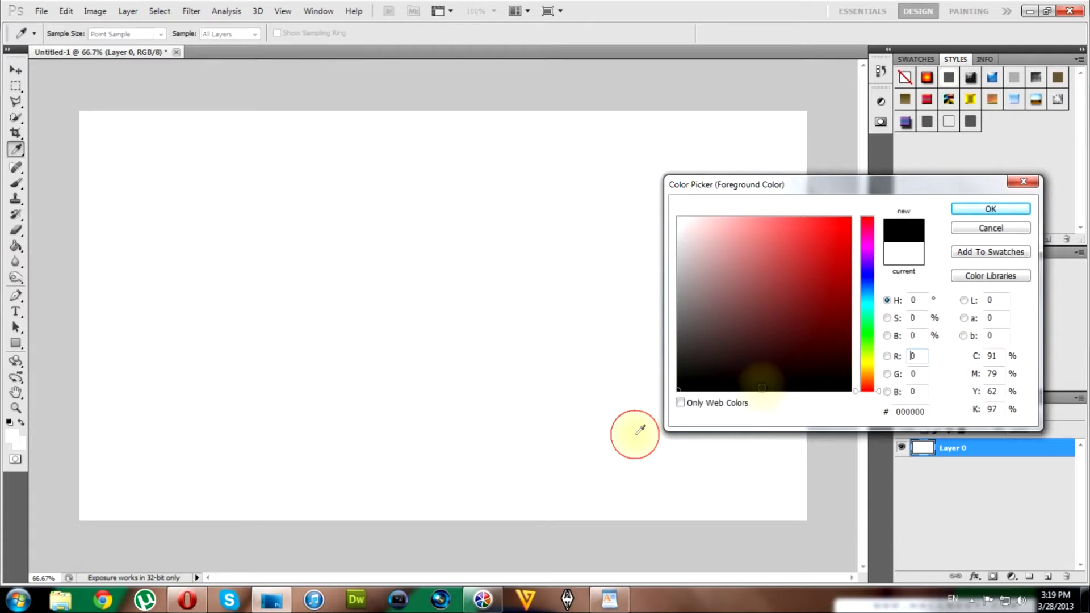
left_click(969, 214)
left_click(335, 315)
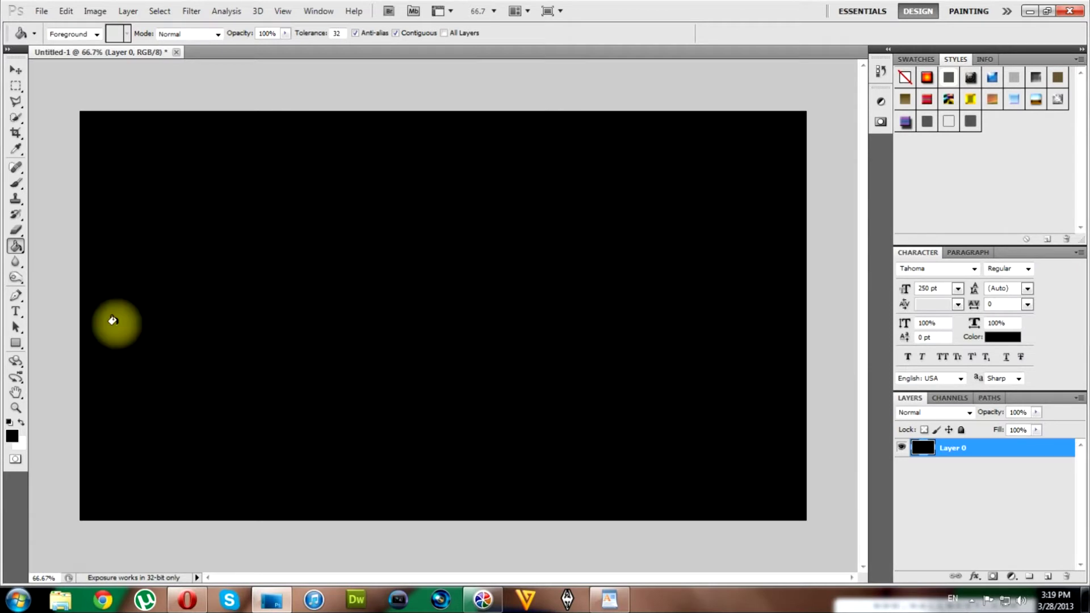
left_click(17, 314)
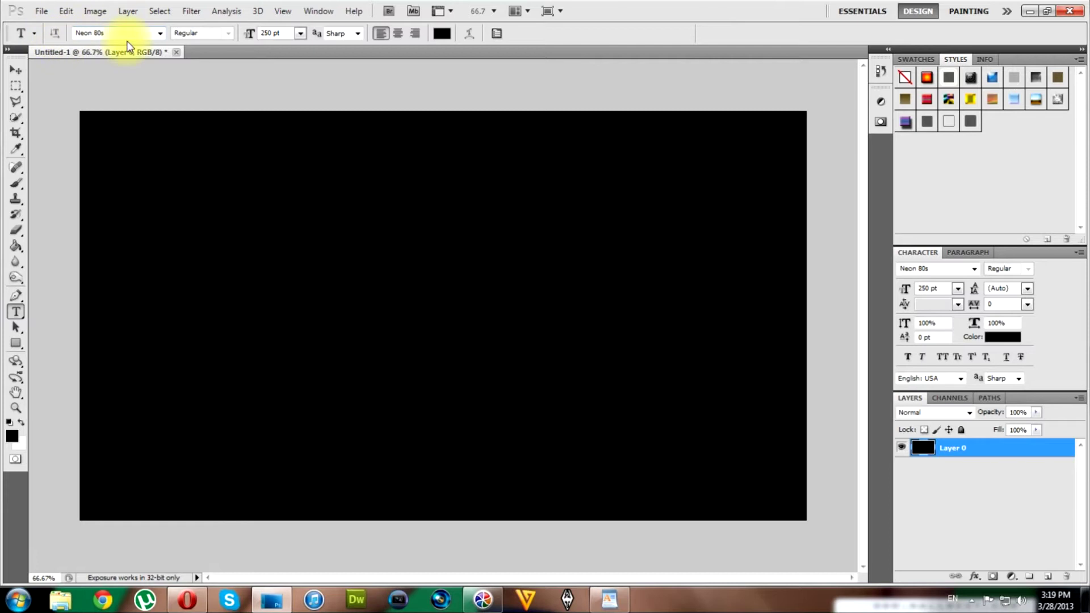
Type 'MARI' in white Neon 80s lettering at 250 pt on the black canvas.
left_click(272, 33)
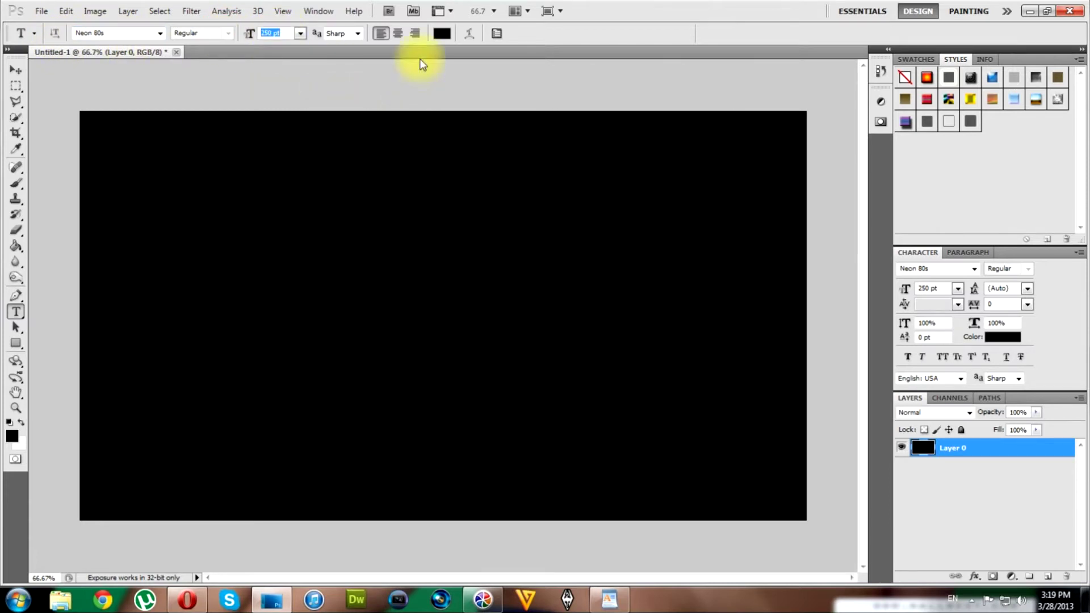
left_click(441, 34)
left_click(679, 218)
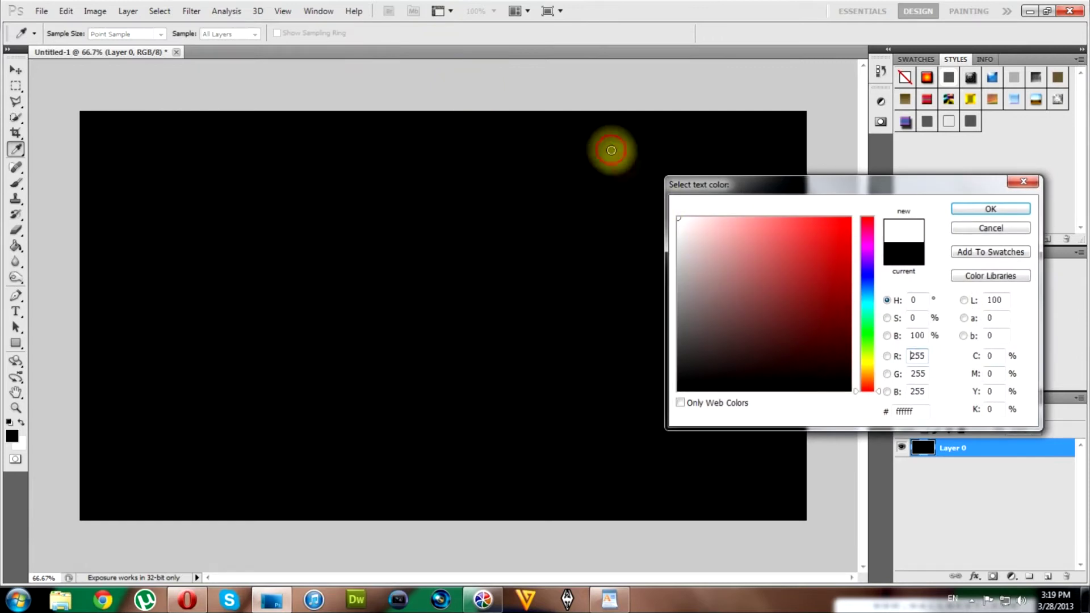
left_click(975, 212)
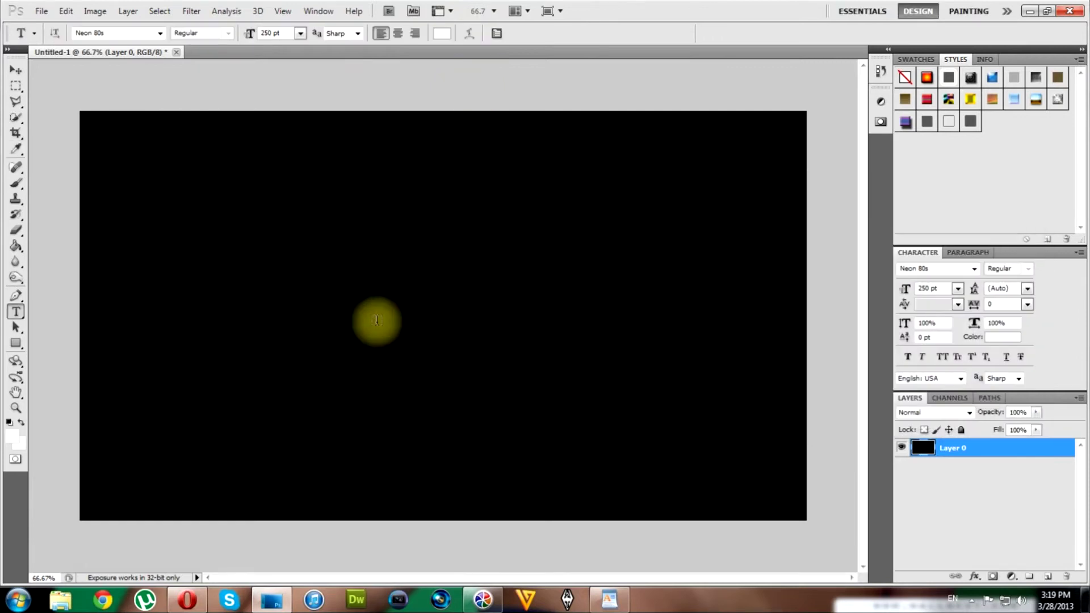
left_click(248, 309)
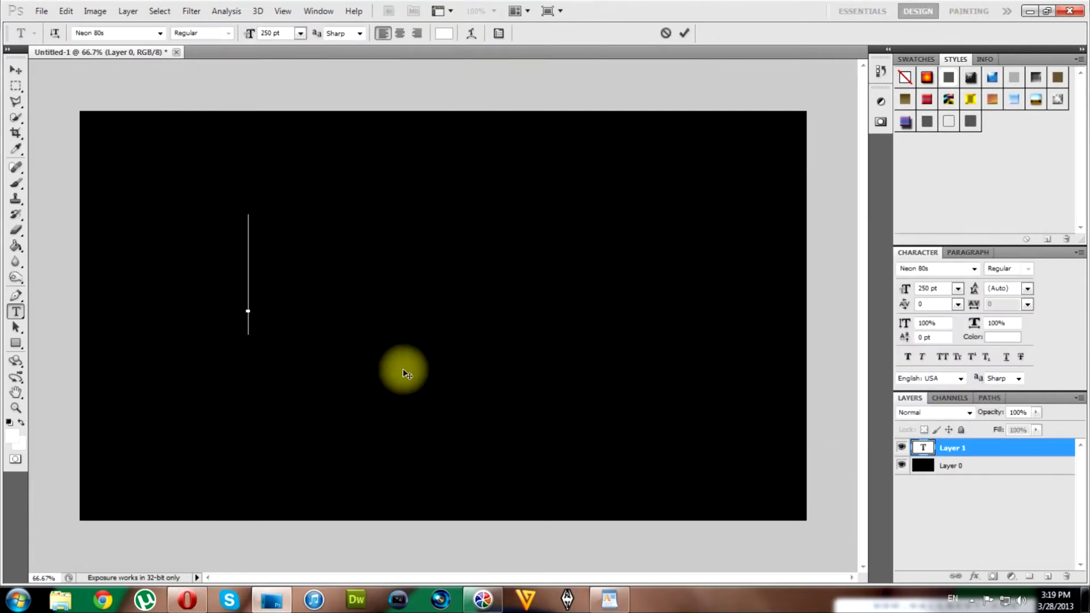
type("MARI")
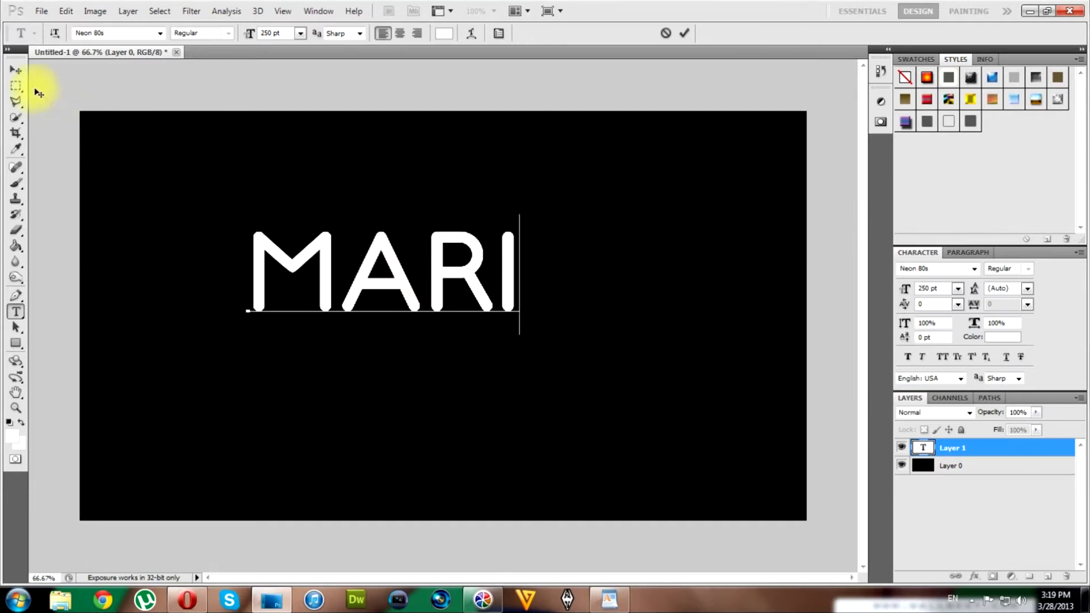
left_click(19, 72)
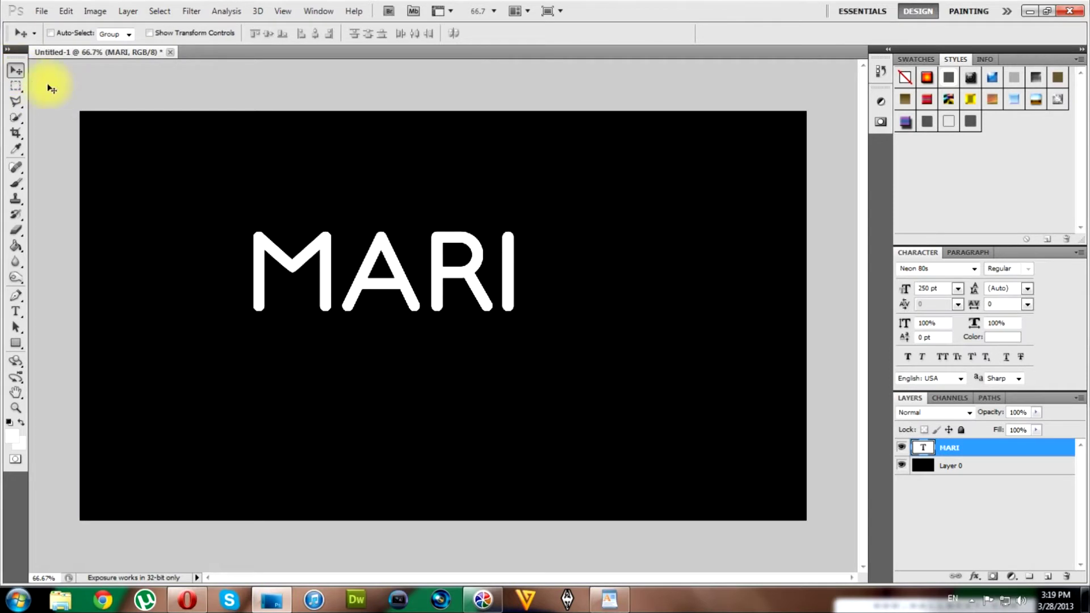
Free Transform the MARI text up to about 674 pt, recentred across the canvas.
left_click(65, 13)
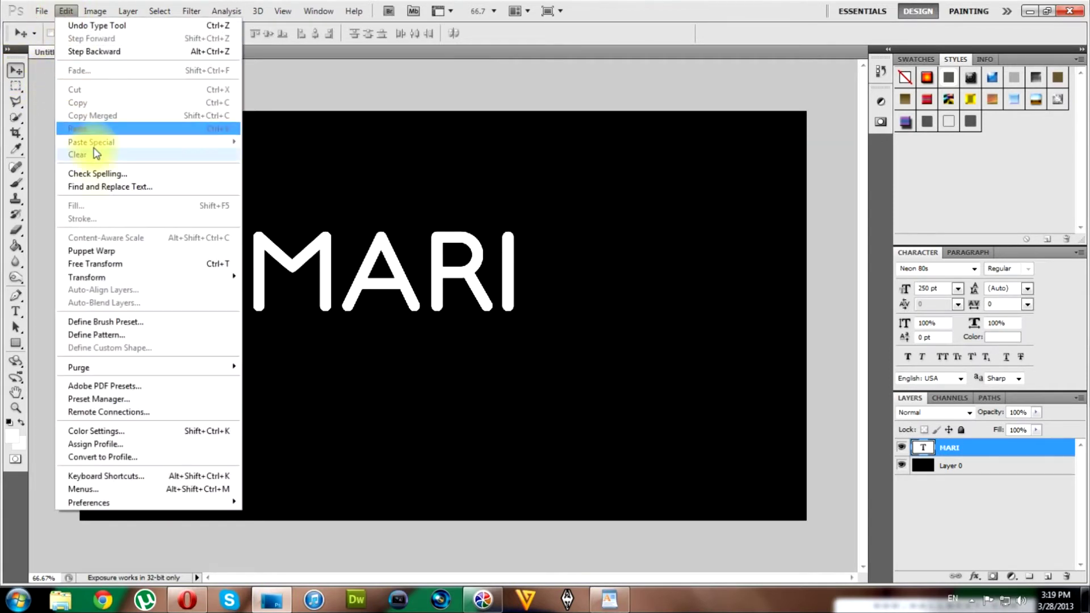
left_click(156, 263)
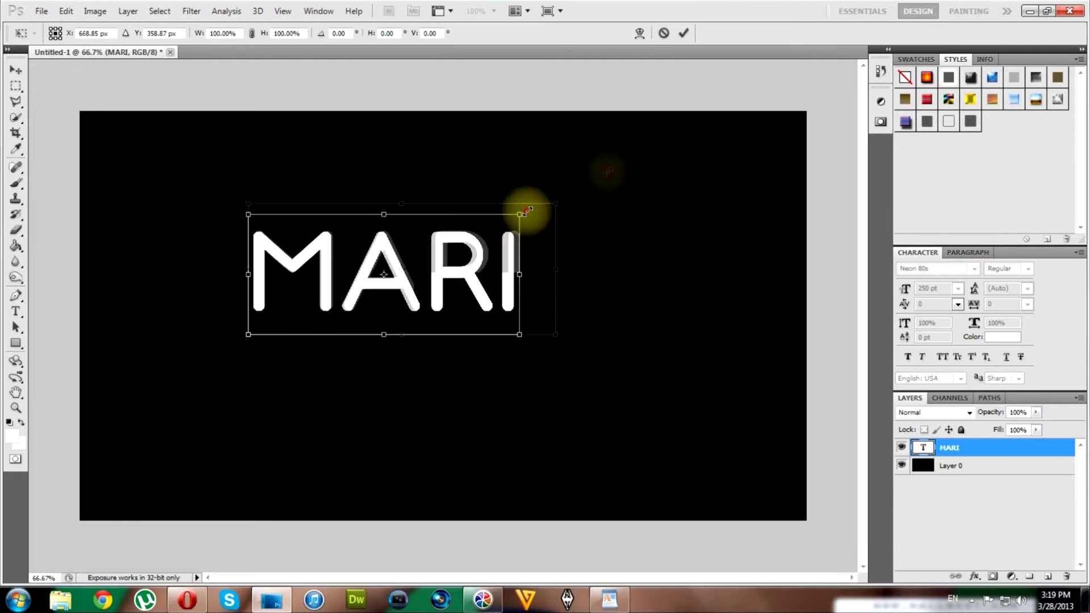
left_click_drag(520, 214, 757, 50)
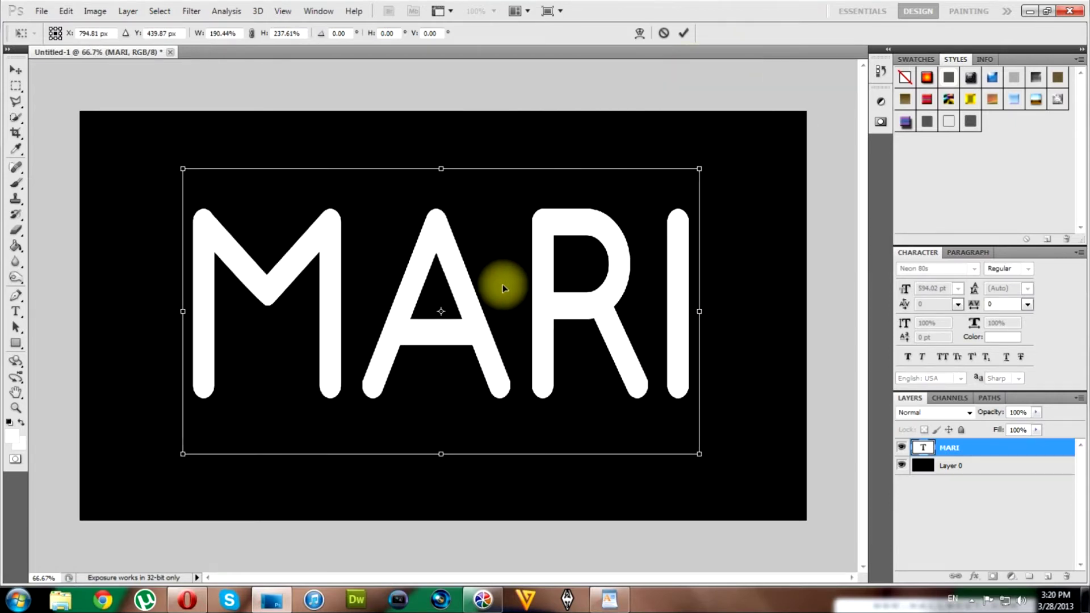
mouse_move(705, 169)
left_mouse_down()
mouse_move(735, 168)
mouse_move(764, 127)
left_mouse_up()
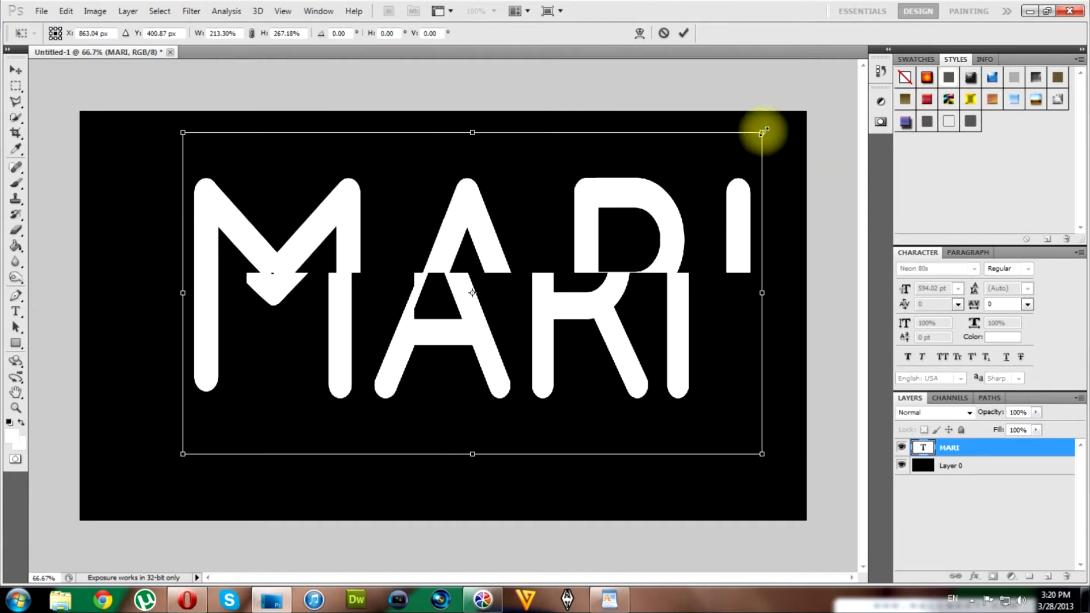
left_click_drag(579, 227, 495, 249)
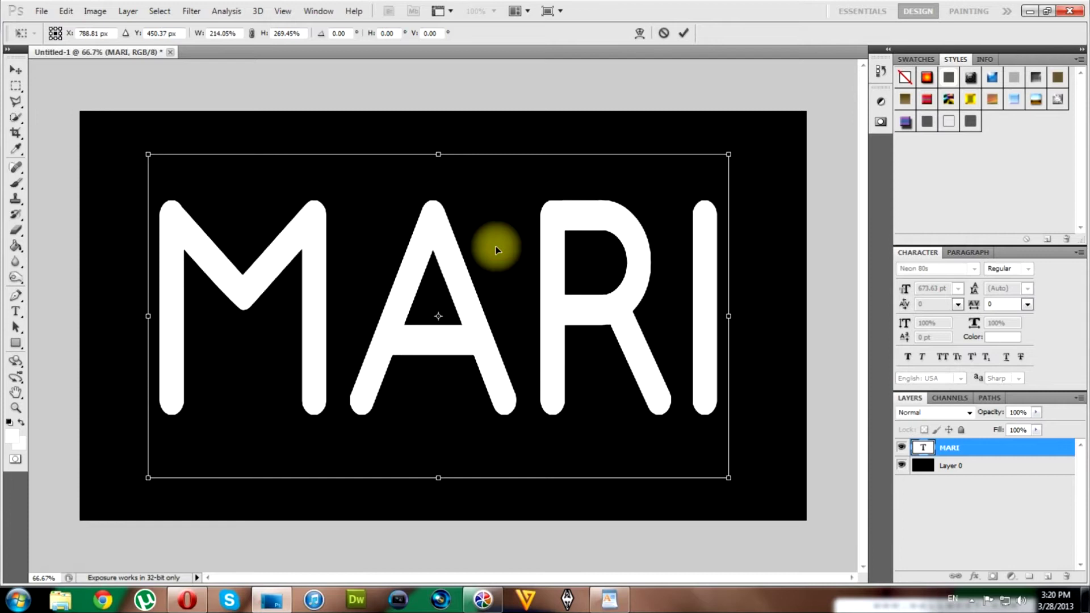
left_click(17, 71)
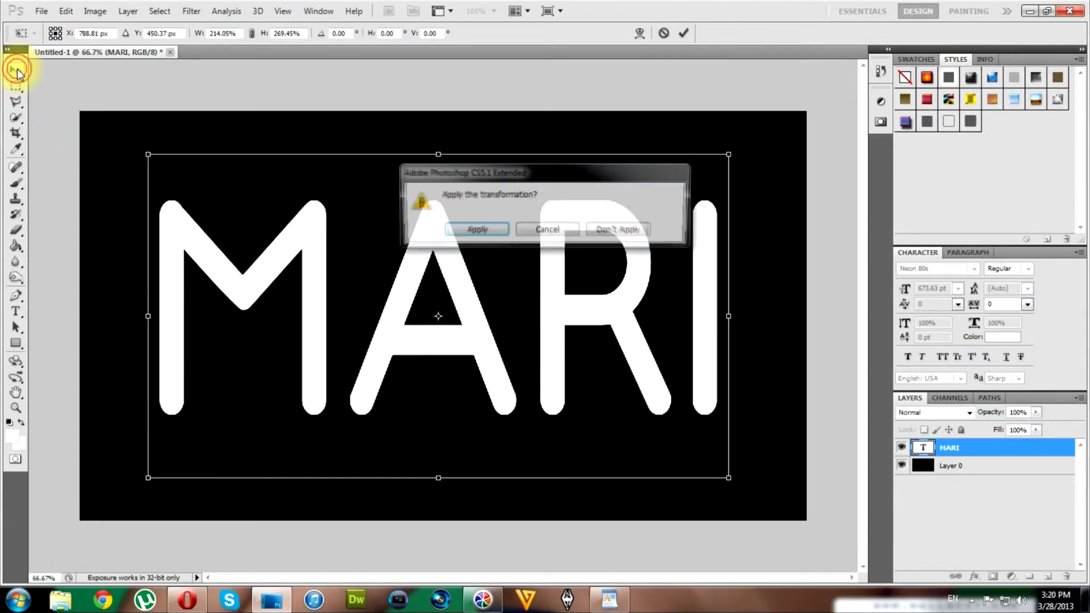
left_click(474, 231)
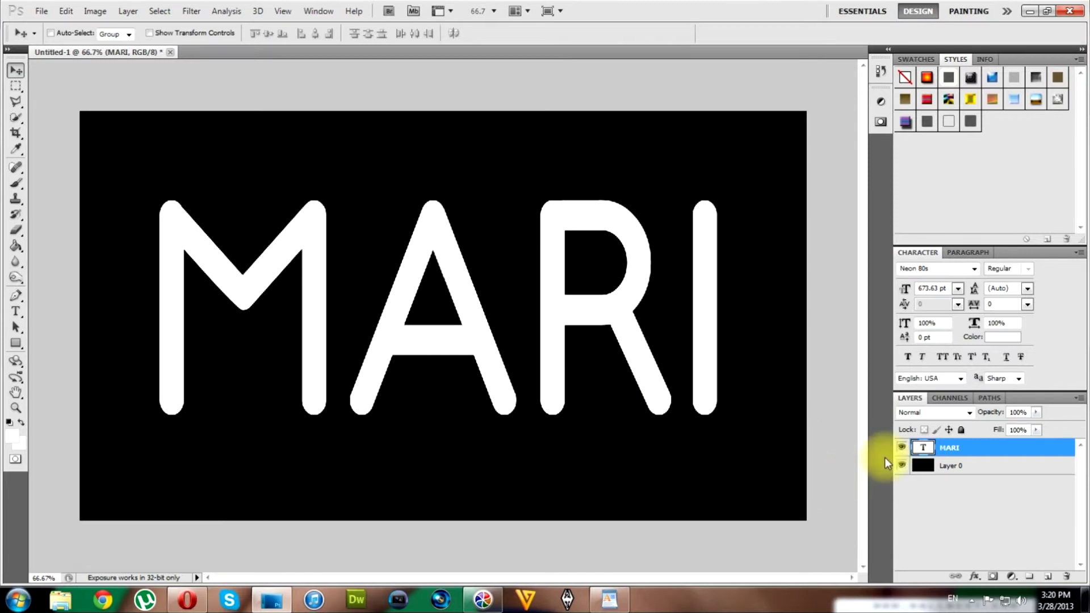
double_click(994, 452)
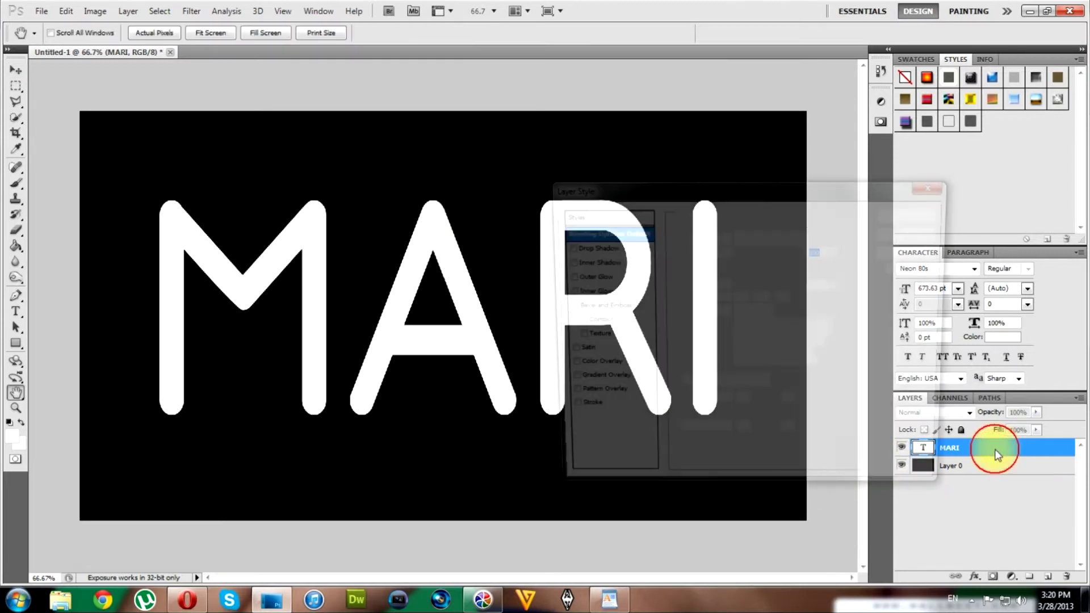
Add a 90° black-to-white Gradient Overlay to MARI and open its Gradient Editor.
left_click(599, 384)
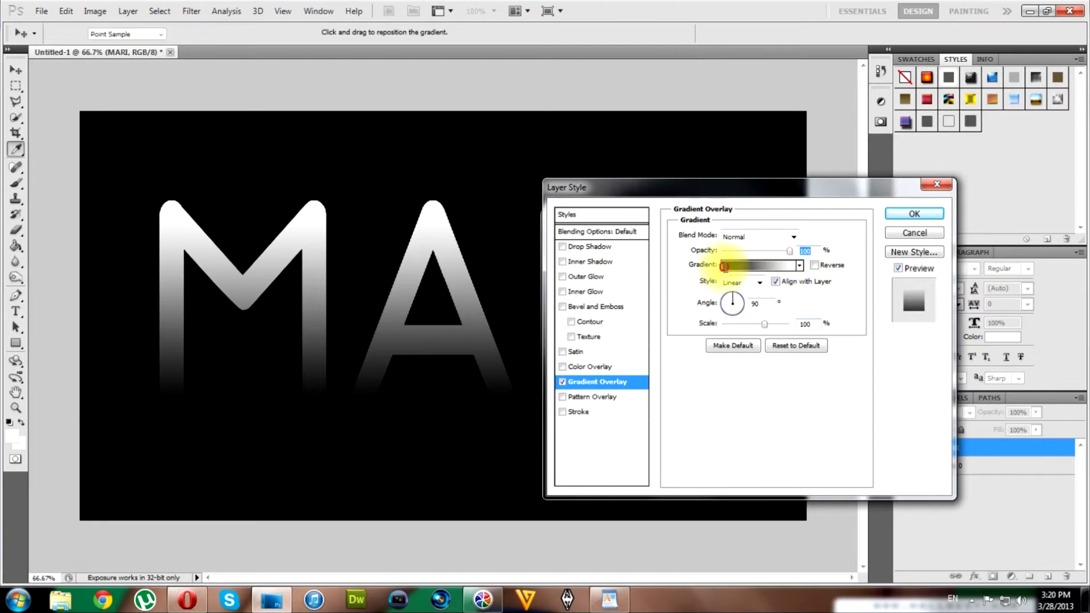
left_click(724, 266)
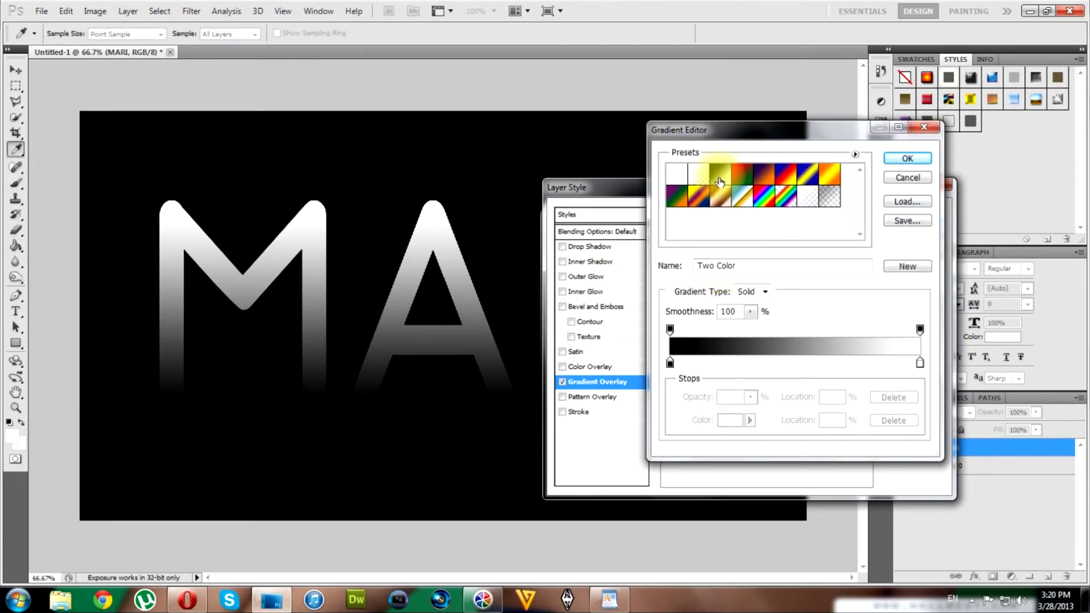
Start from the Black, White preset and recolour its stops to eaf7ff and a1caf8.
left_click(719, 182)
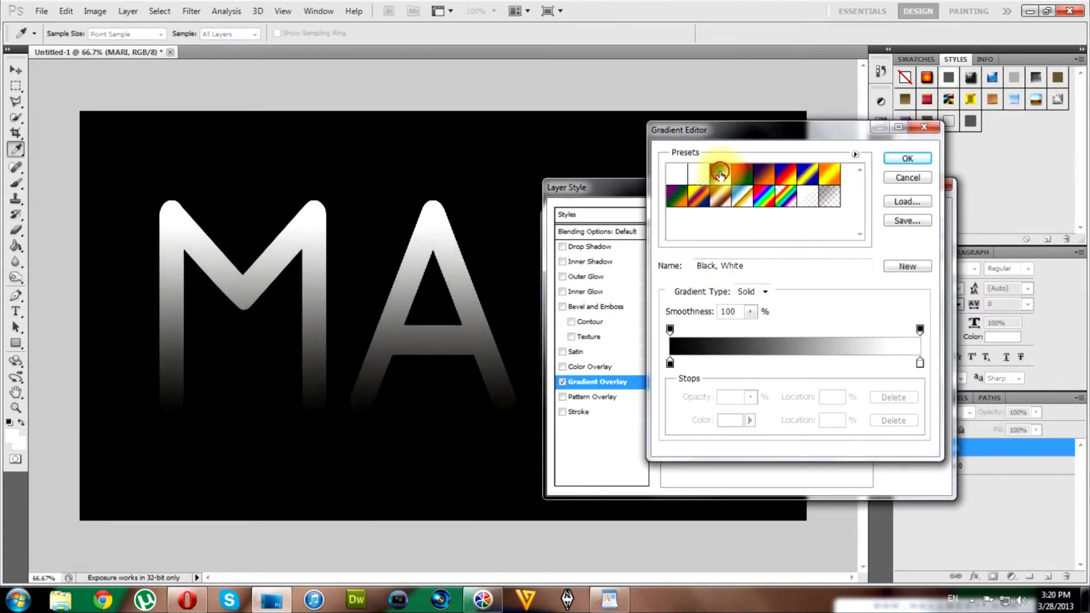
double_click(670, 364)
left_click(913, 412)
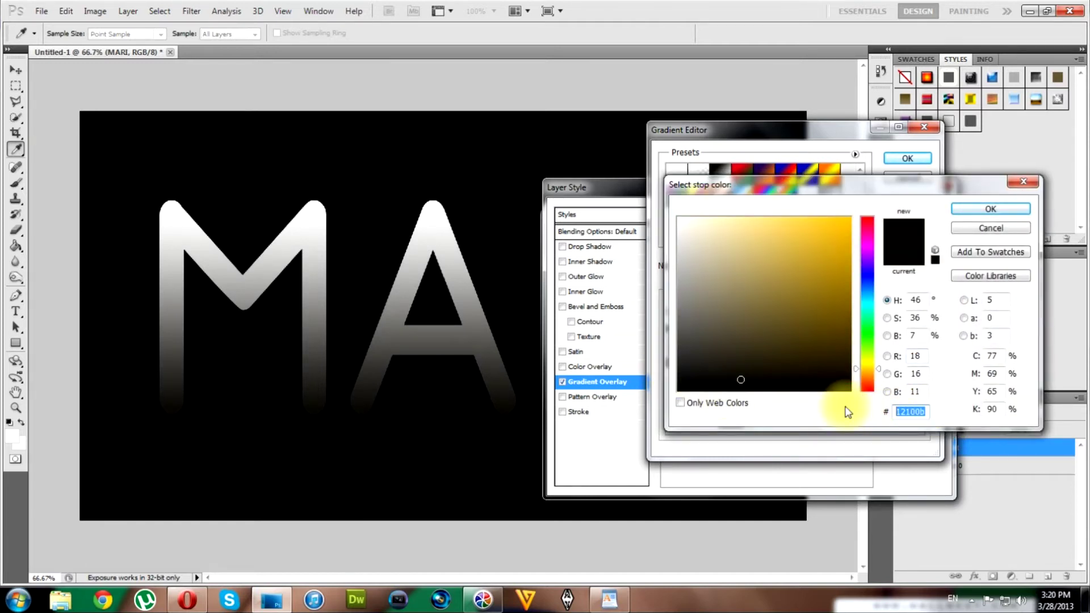
type("e")
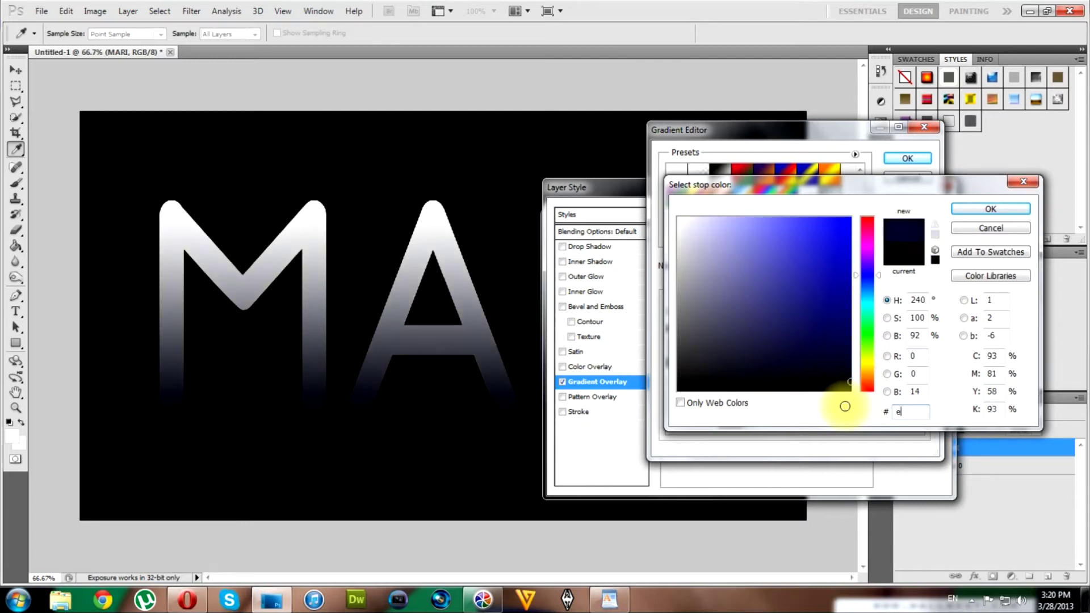
type("af7")
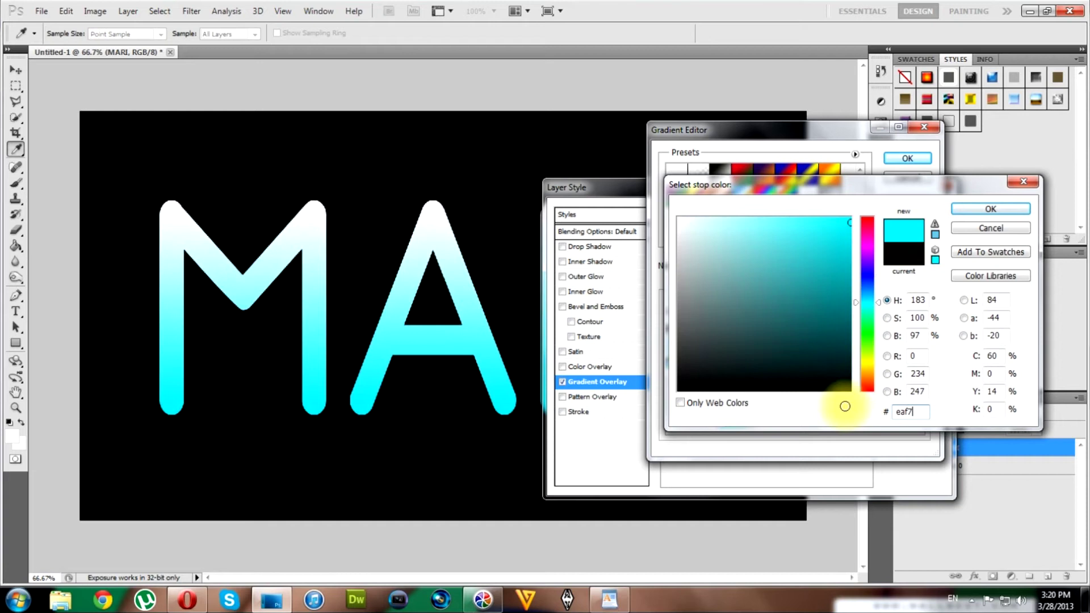
type("ff")
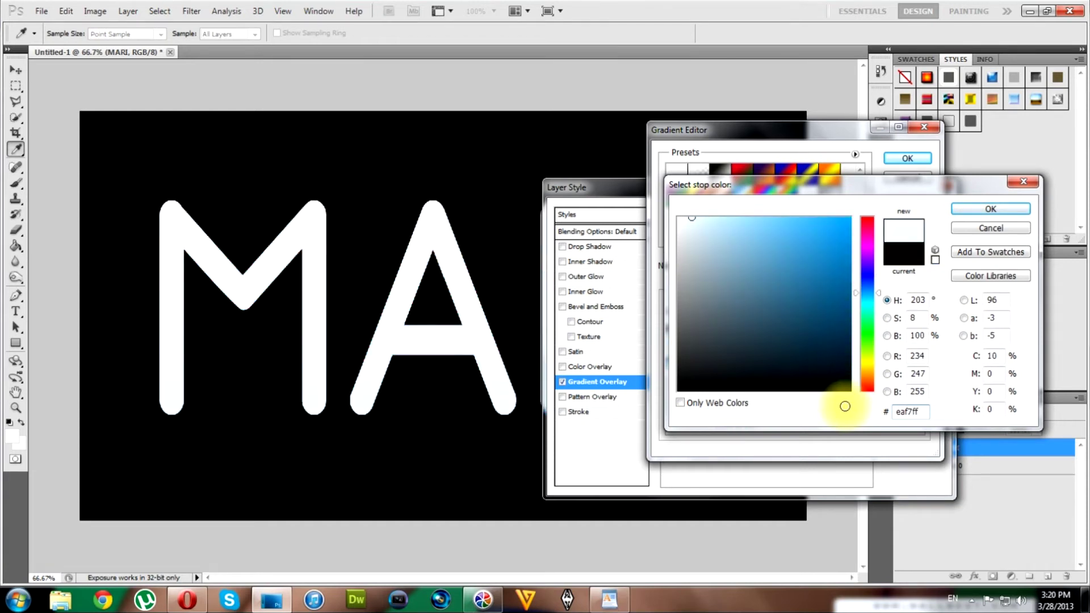
left_click(878, 412)
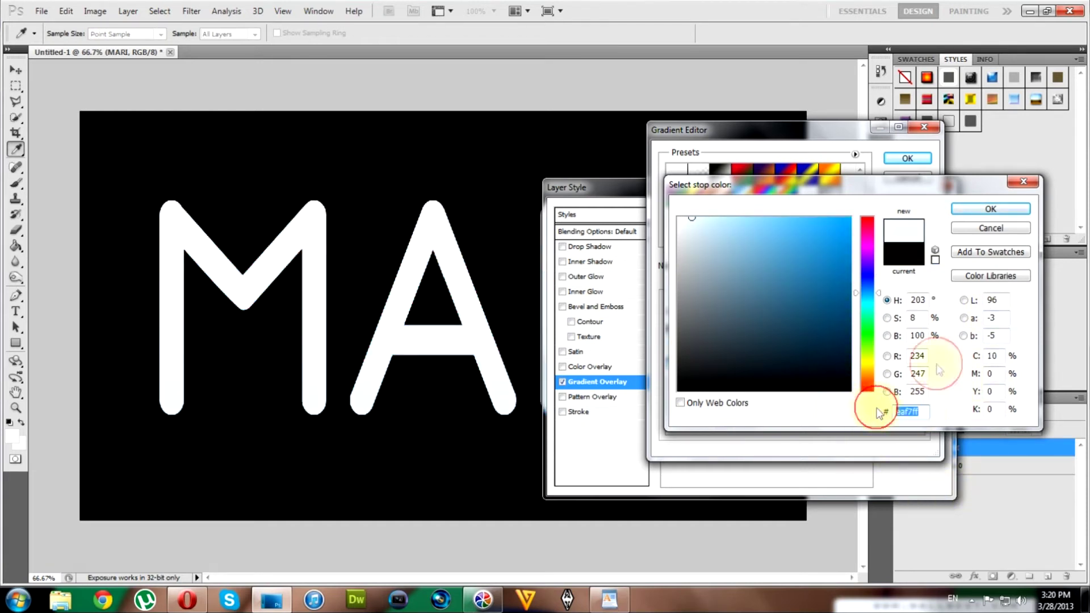
left_click(999, 210)
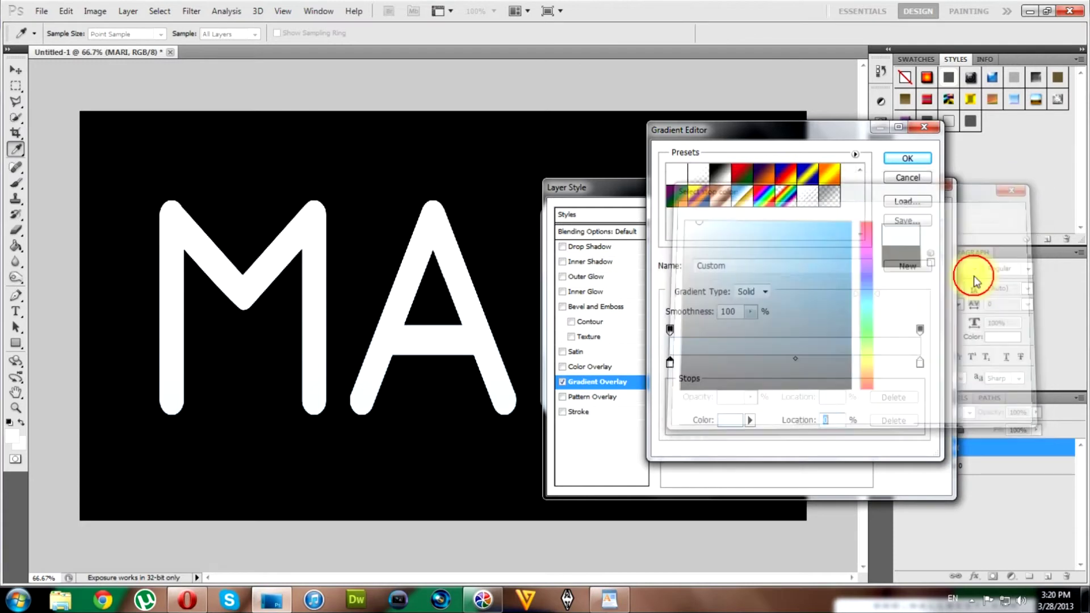
double_click(918, 363)
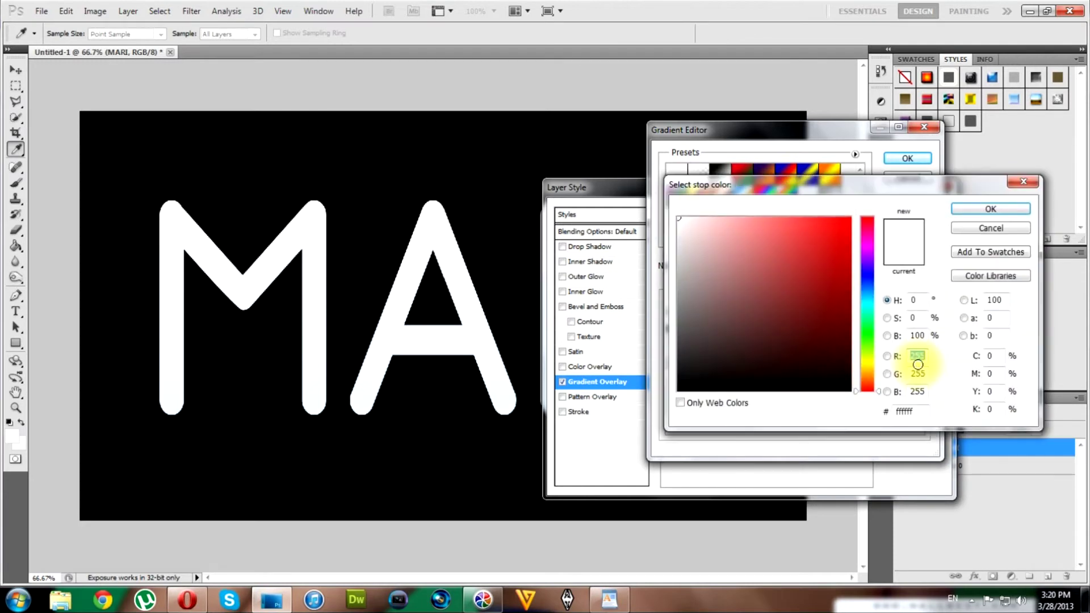
left_click(911, 411)
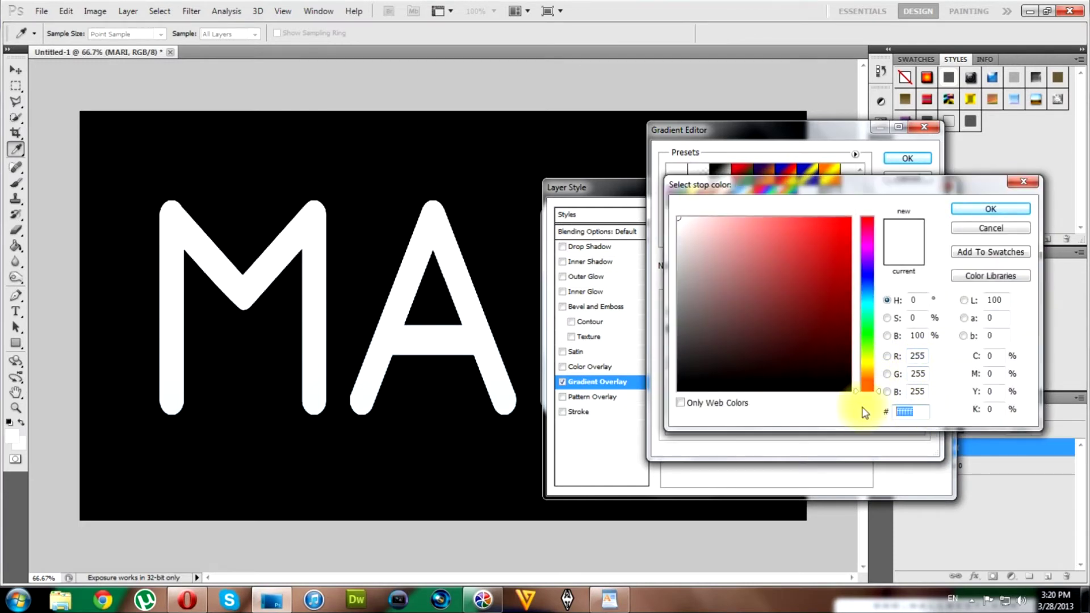
type("a")
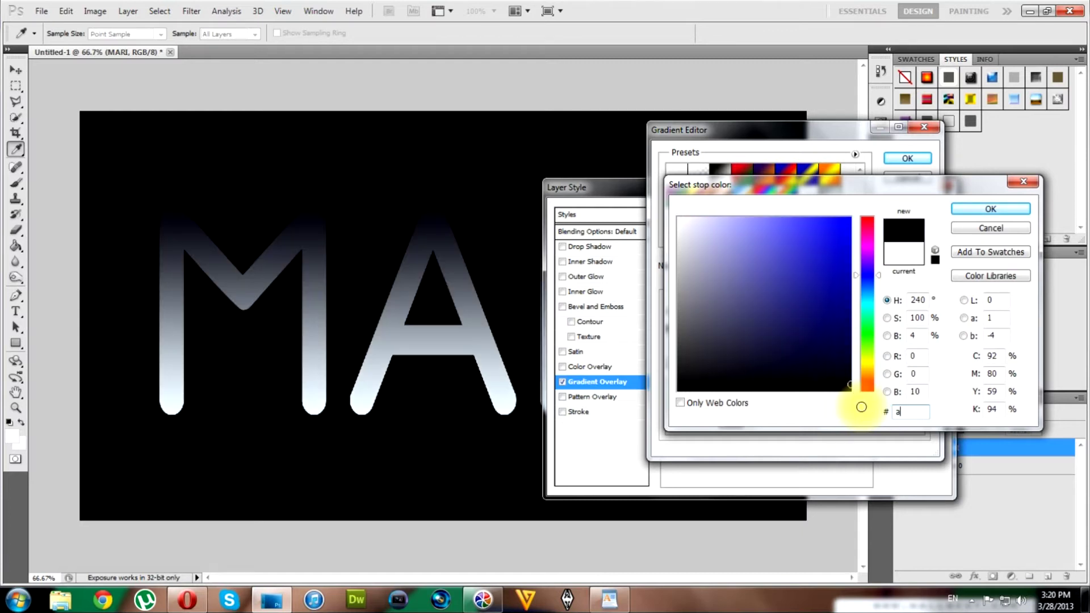
type("1ca")
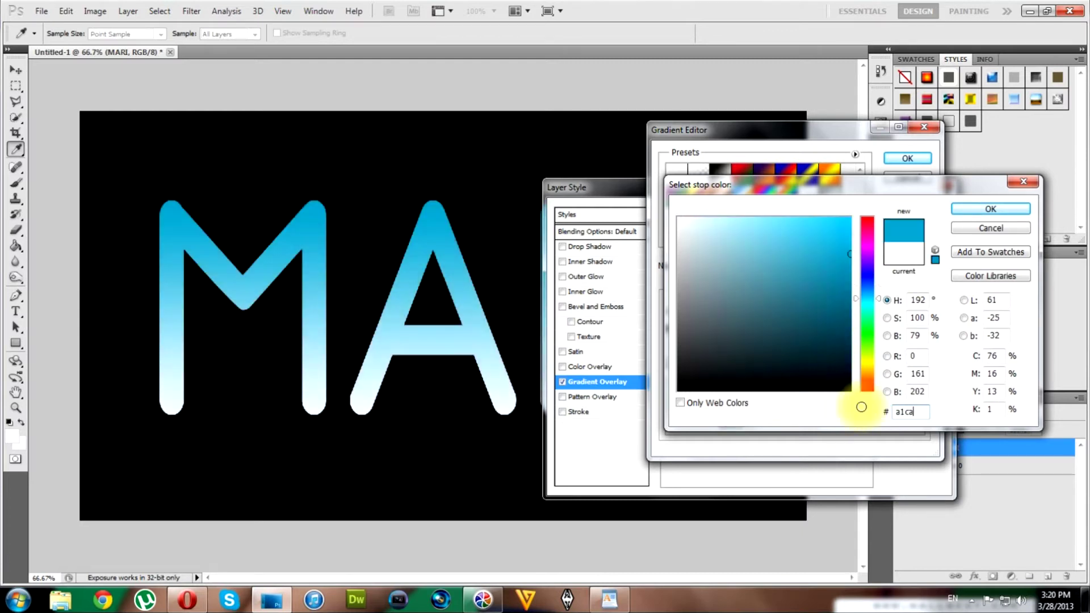
type("f8")
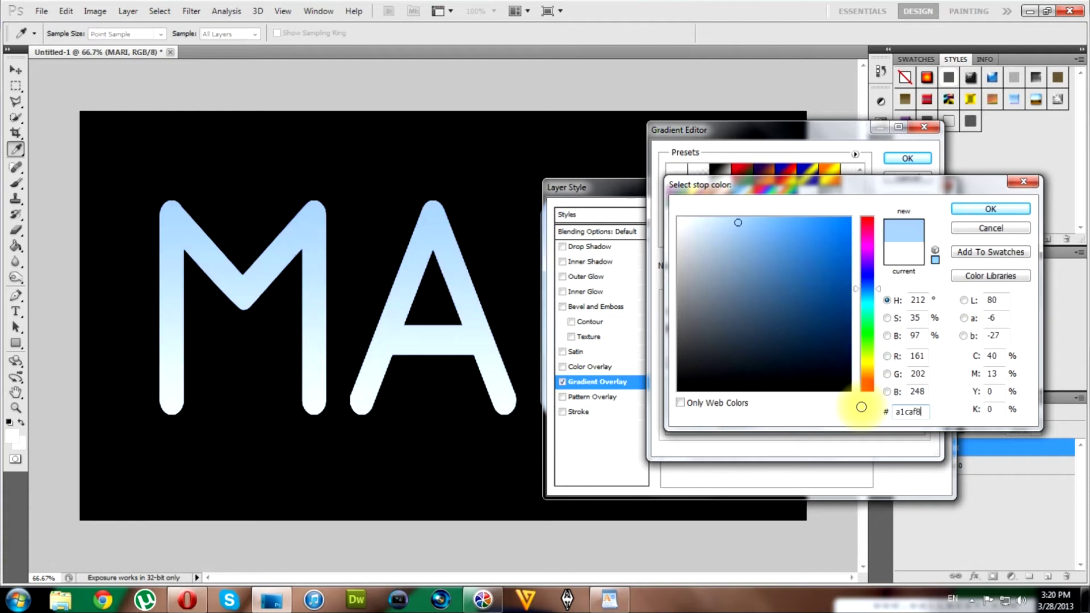
left_click(988, 210)
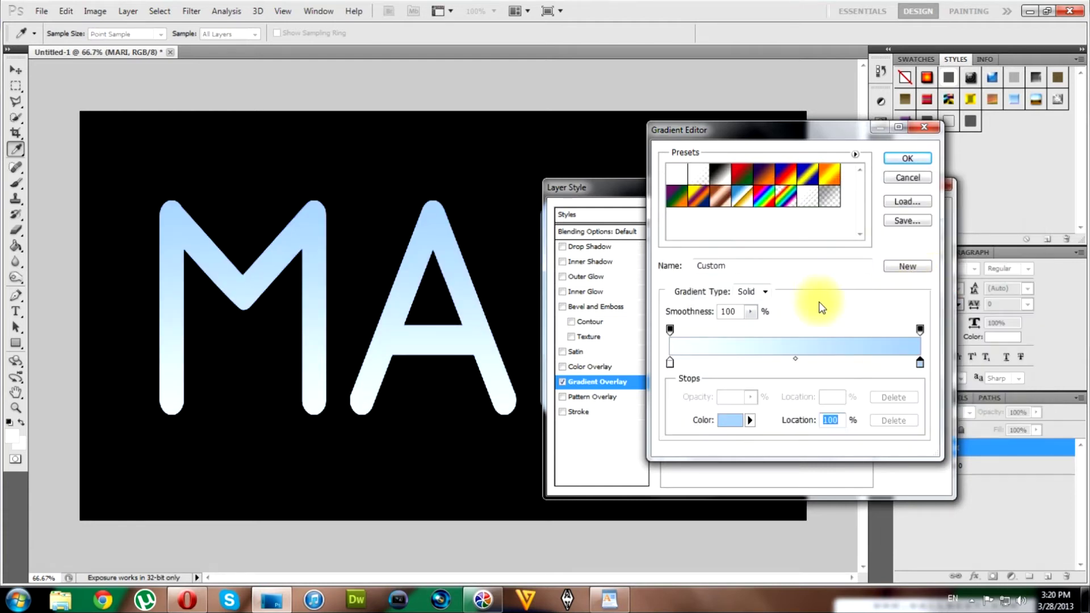
left_click(906, 158)
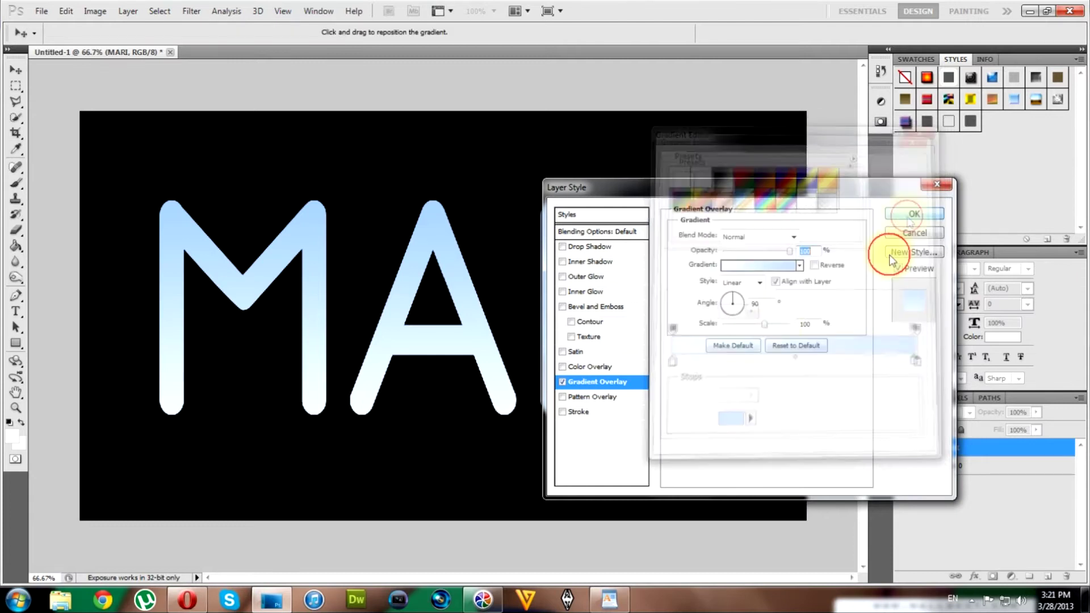
Set the gradient overlay style to Reflected with its scale at 50%.
left_click(759, 283)
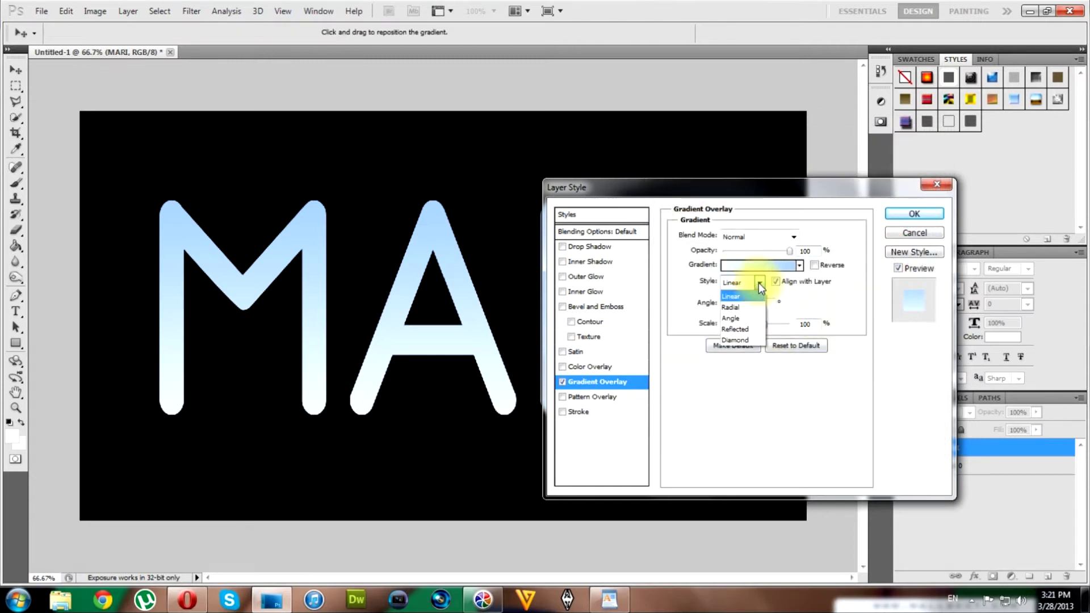
left_click(741, 330)
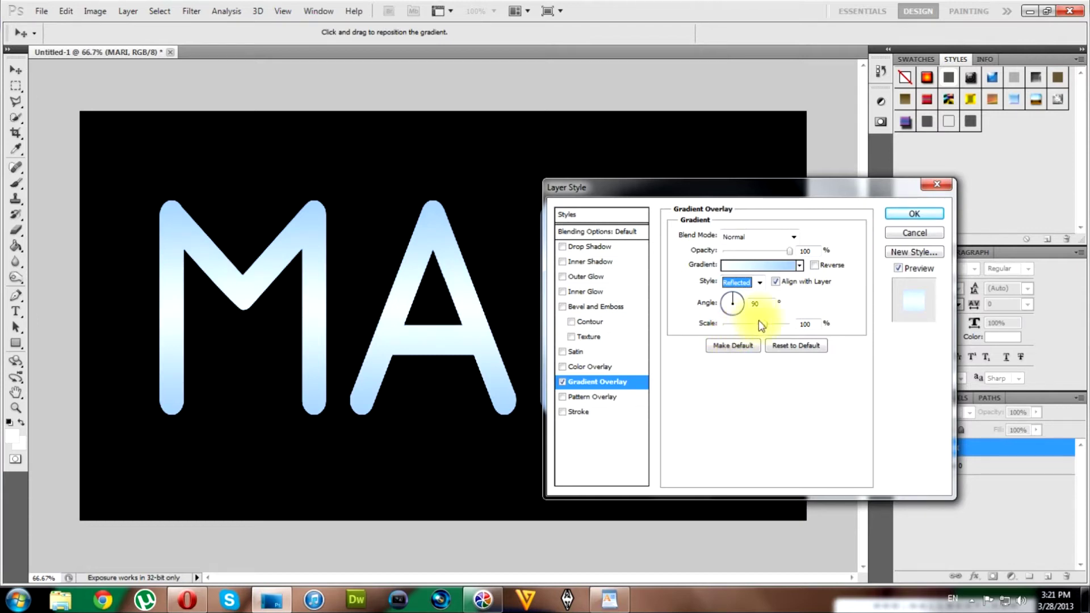
left_click(810, 325)
left_click_drag(811, 326, 795, 323)
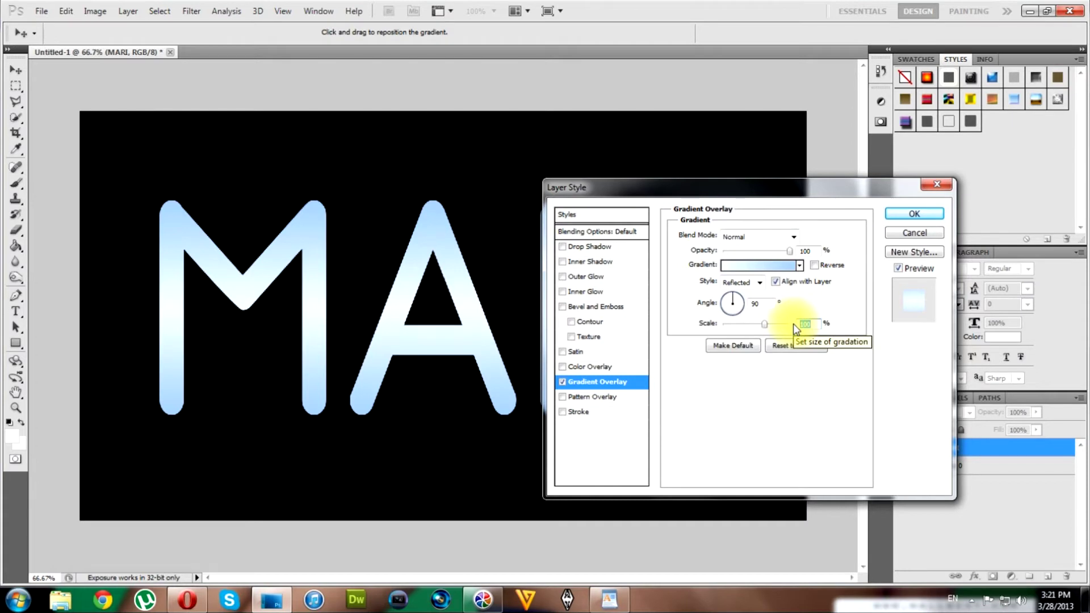
type("50")
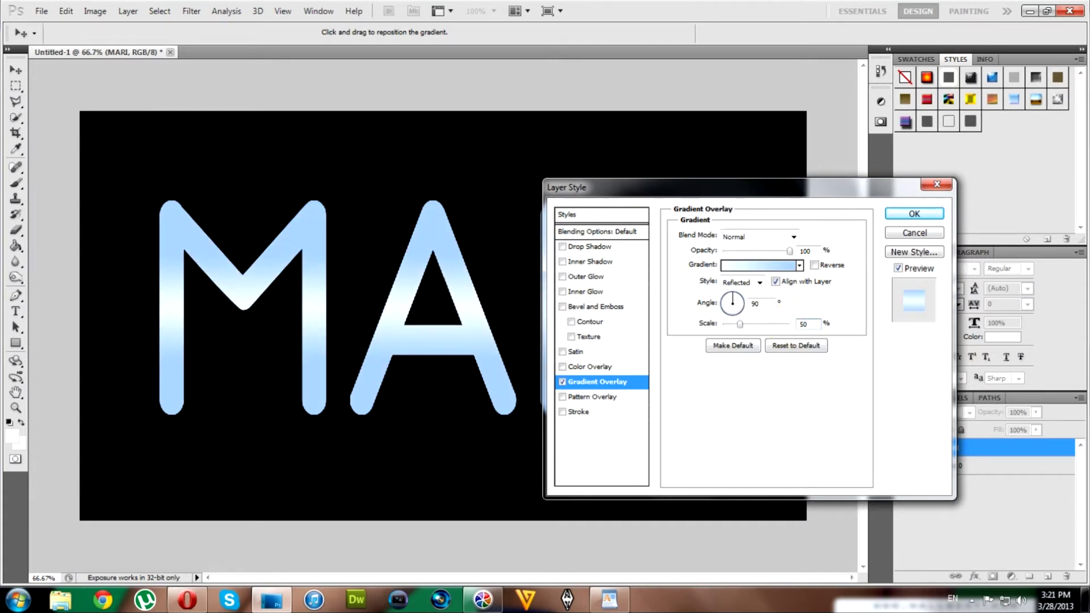
double_click(803, 324)
left_click(600, 306)
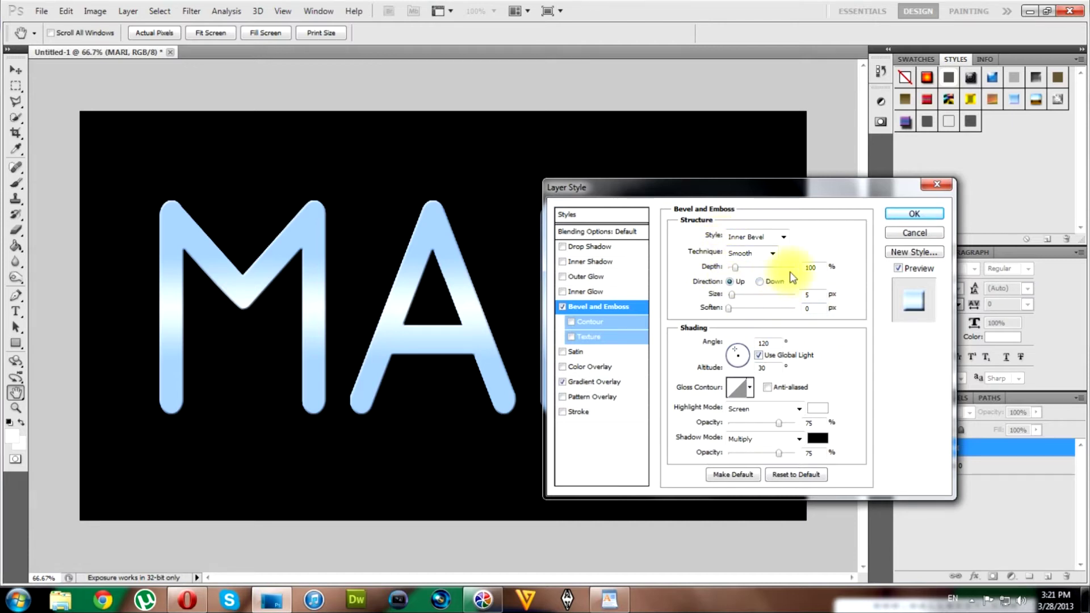
Set bevel depth 150%, size 10 px, and a local 90° angle and 90° altitude.
double_click(822, 267)
type("150")
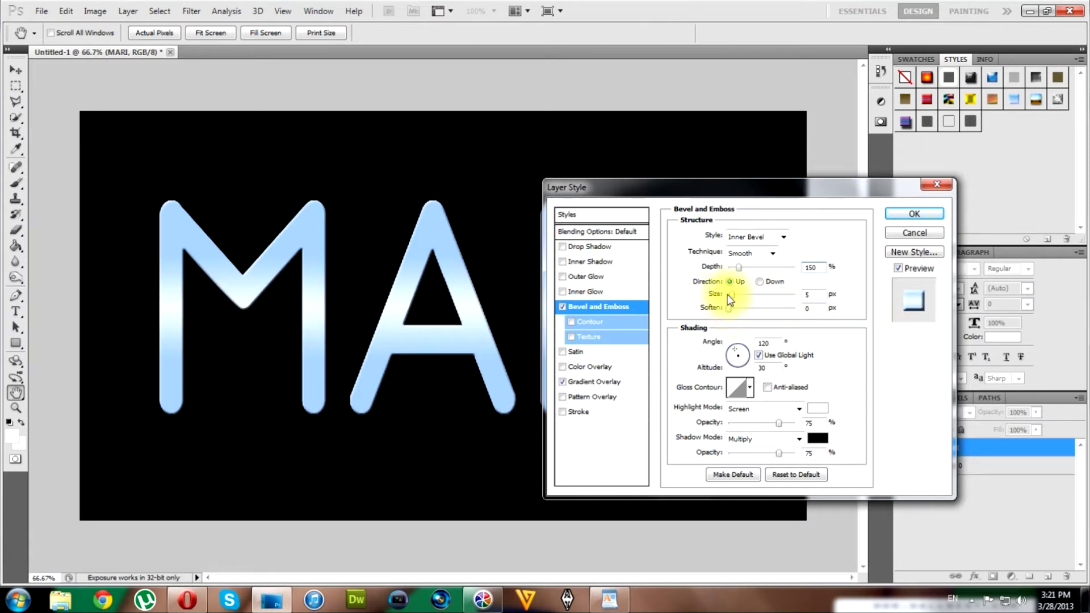
double_click(807, 295)
type("10")
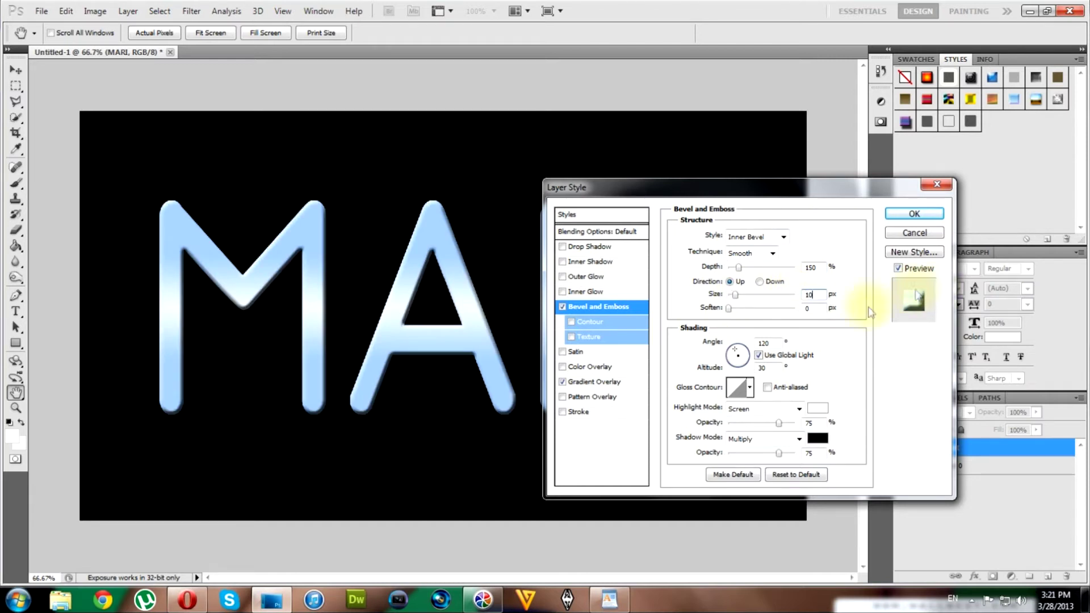
left_click(758, 353)
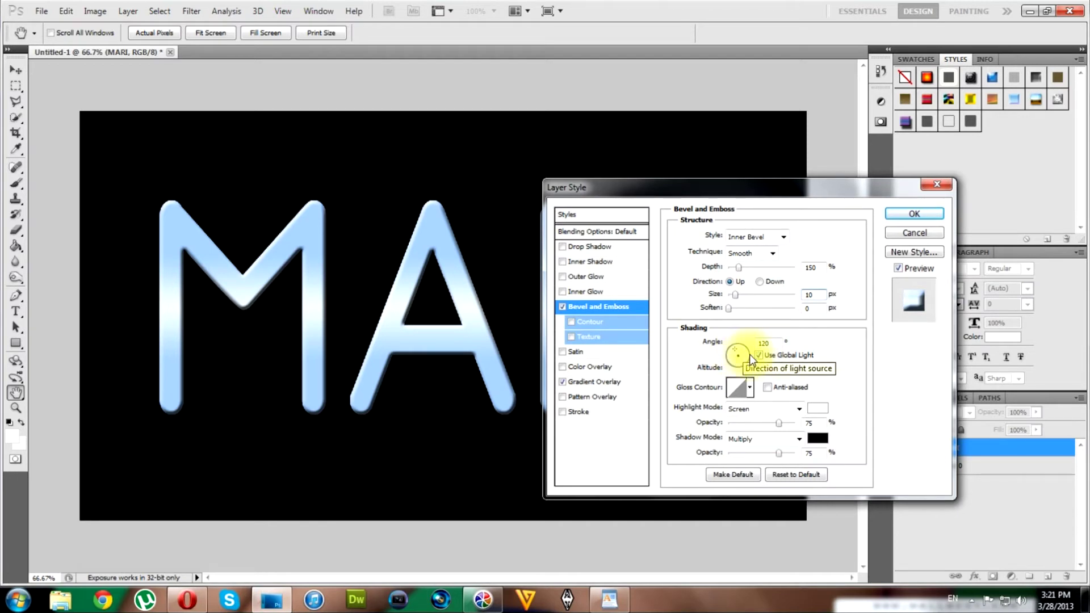
left_click(765, 343)
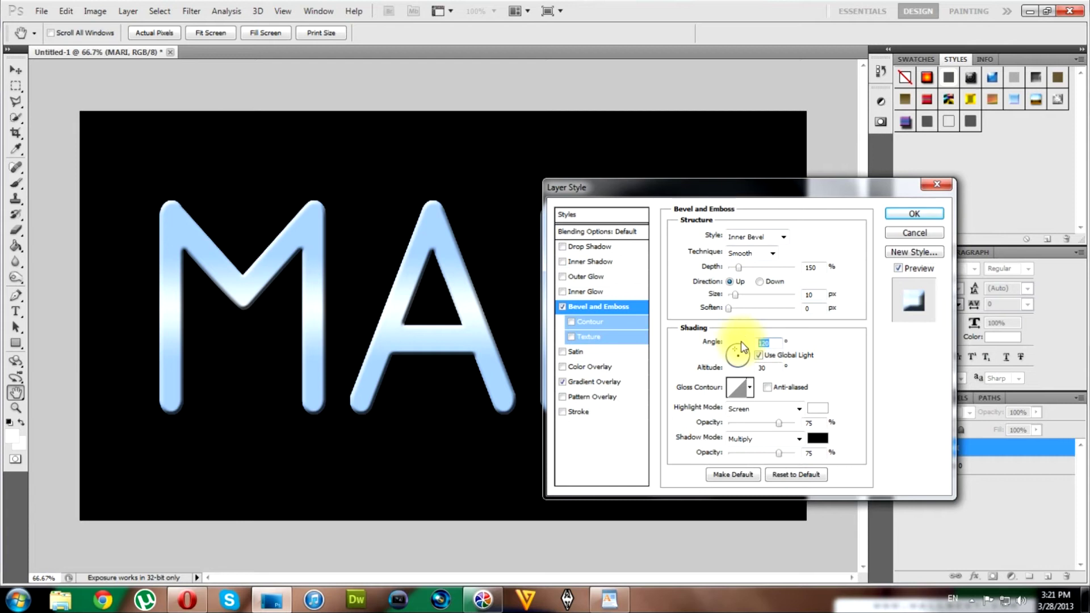
type("90")
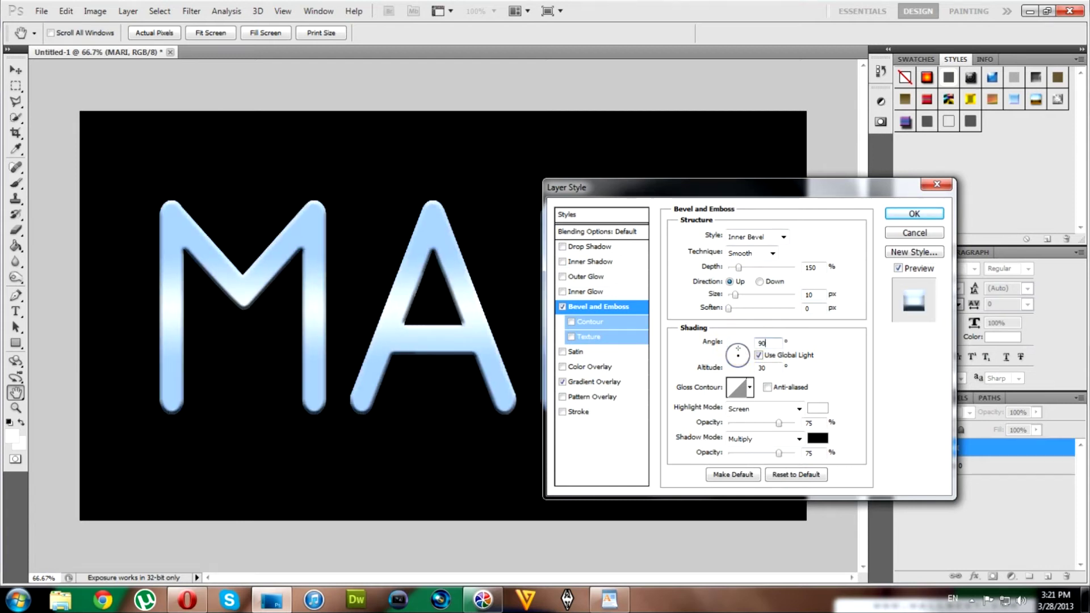
left_click(760, 367)
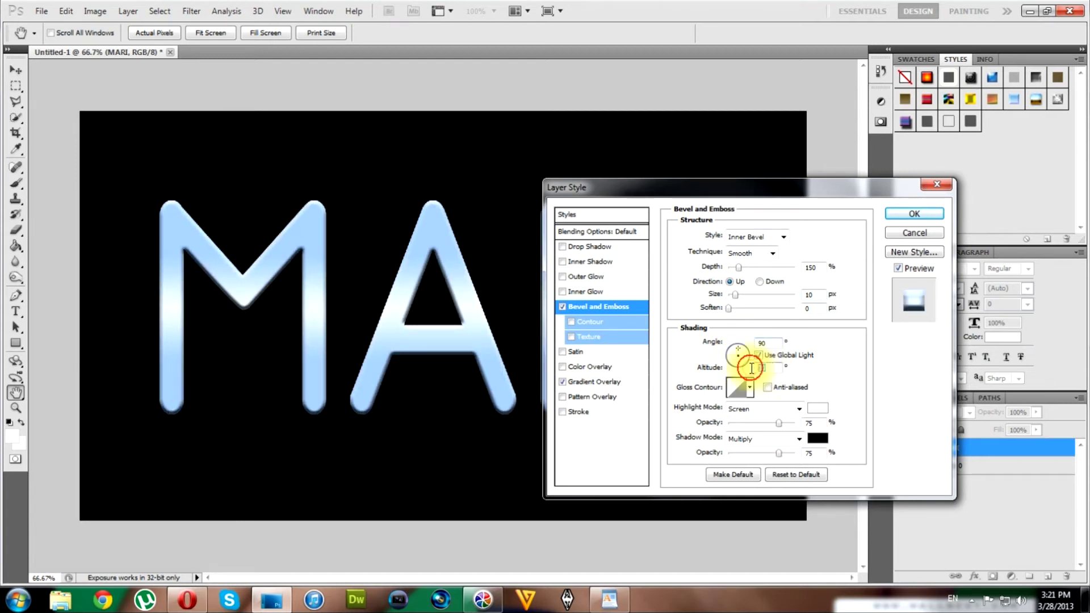
type("90")
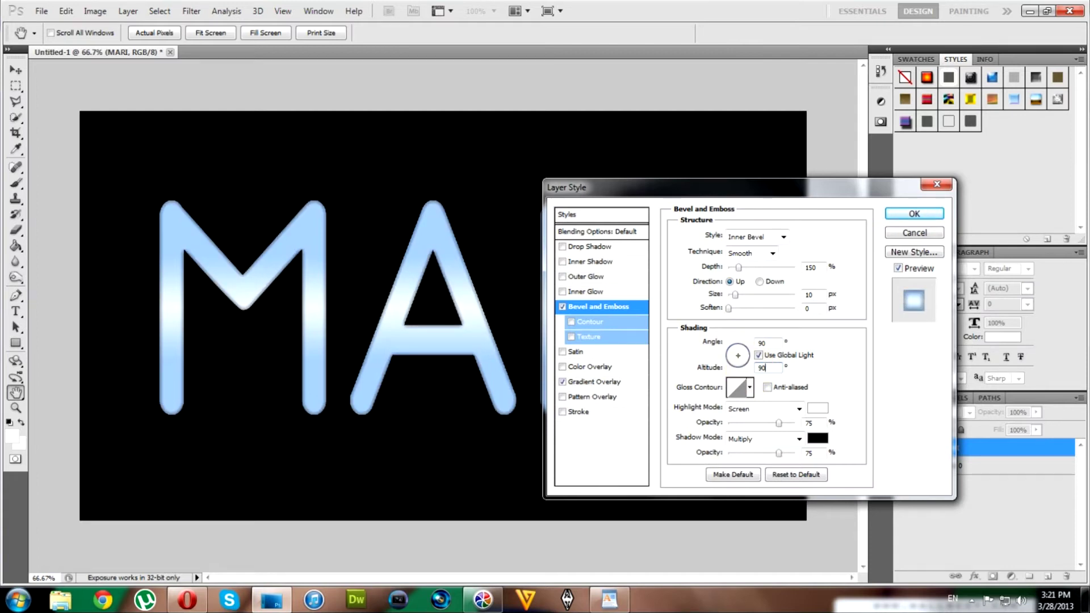
Use the anti-aliased double-peak gloss contour and set the shadow mode to Color Burn.
left_click(751, 388)
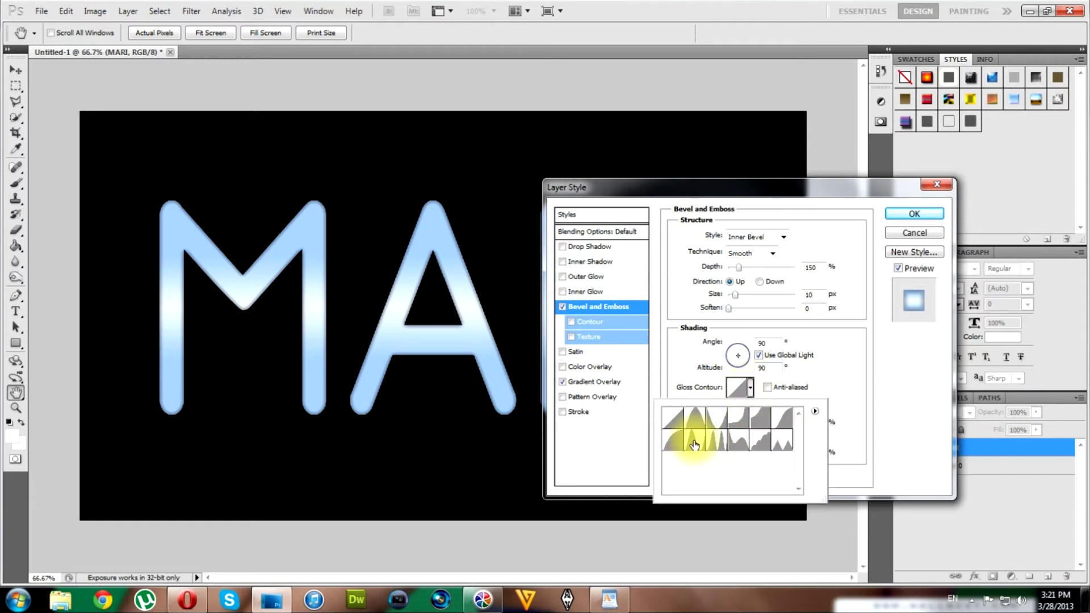
left_click(693, 444)
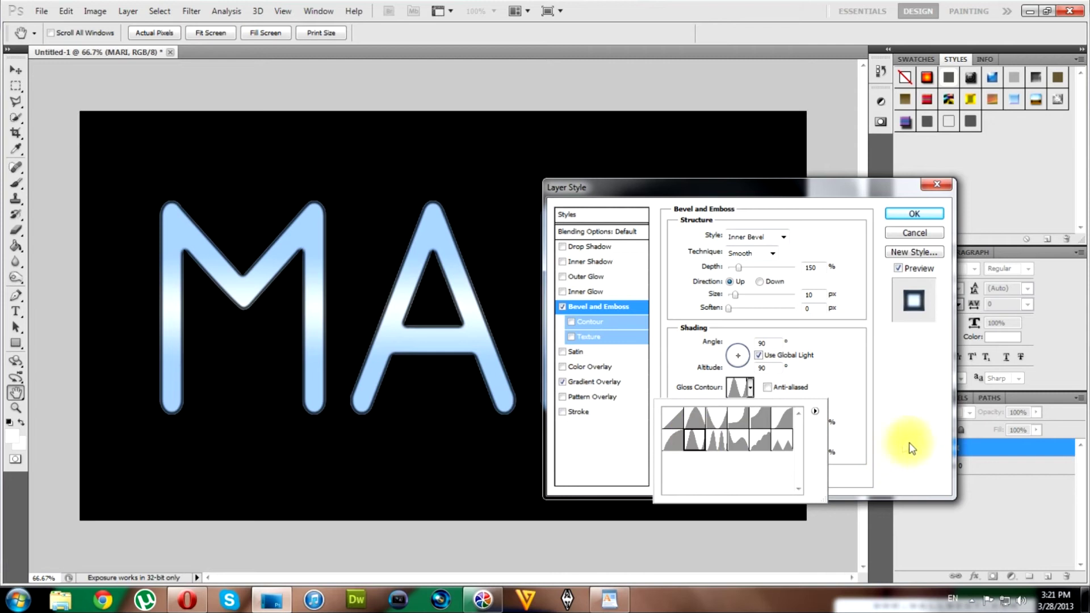
left_click(849, 441)
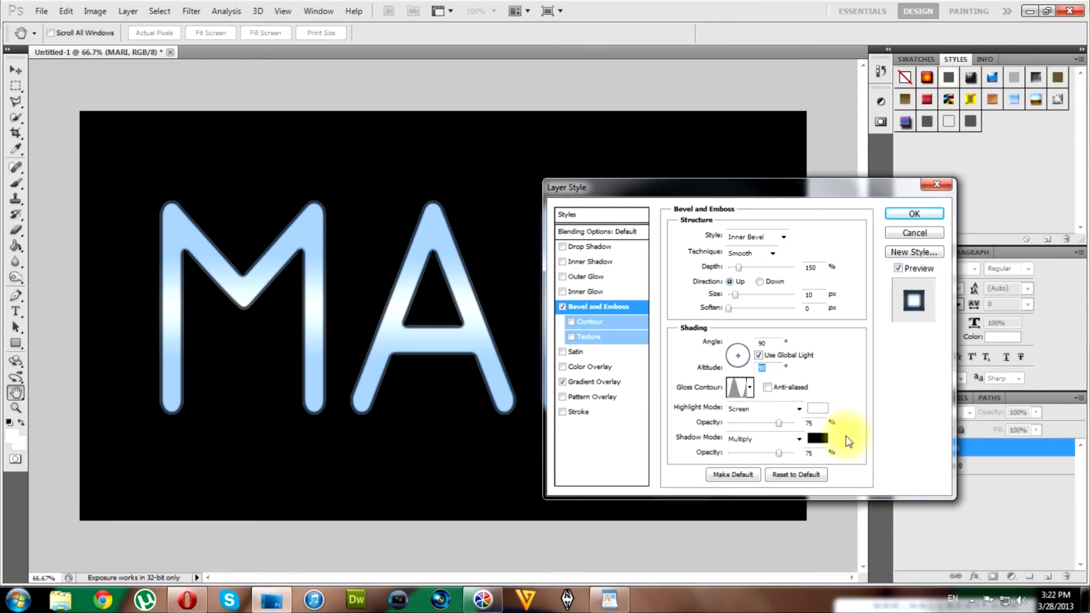
left_click(768, 388)
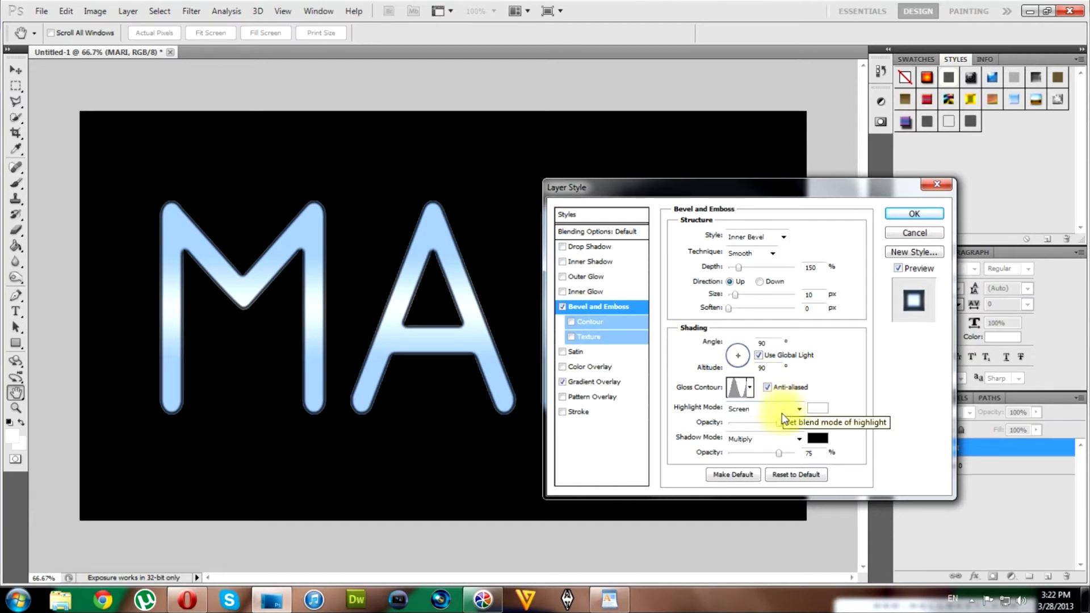
left_click(771, 439)
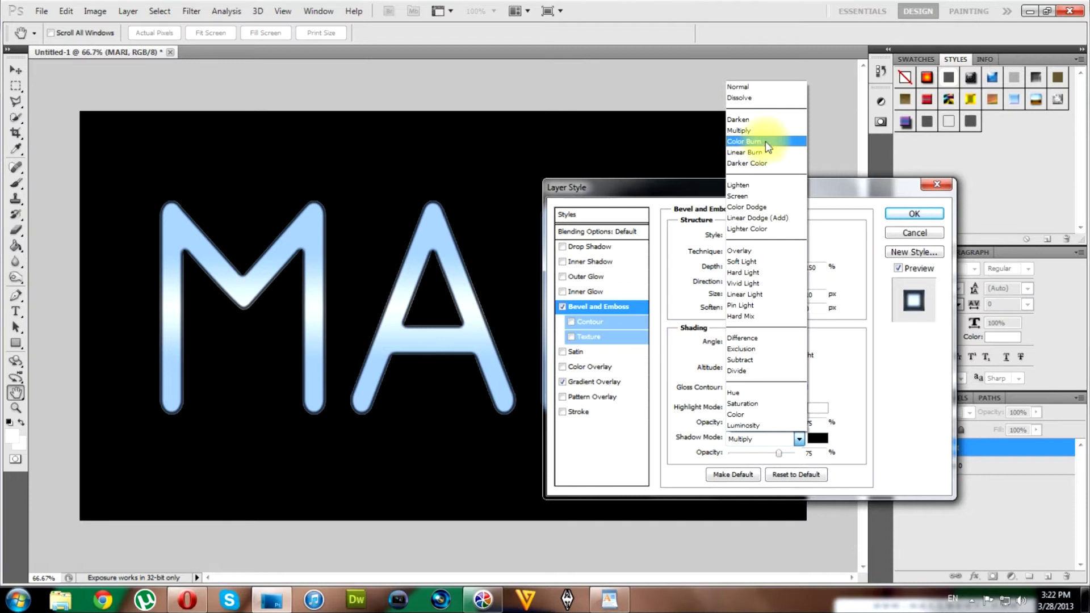
left_click(765, 141)
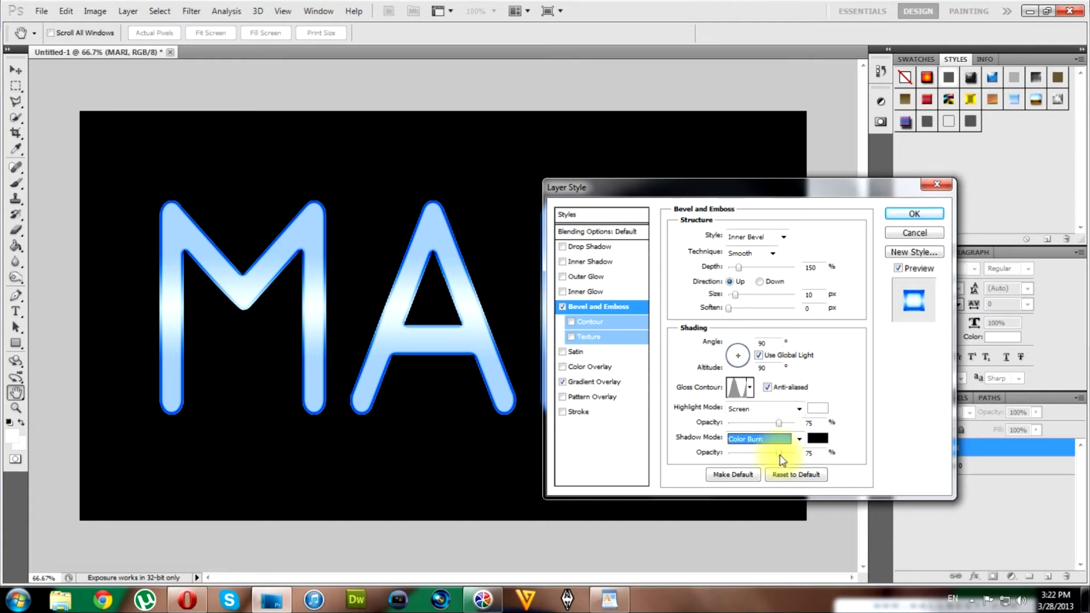
left_click(817, 440)
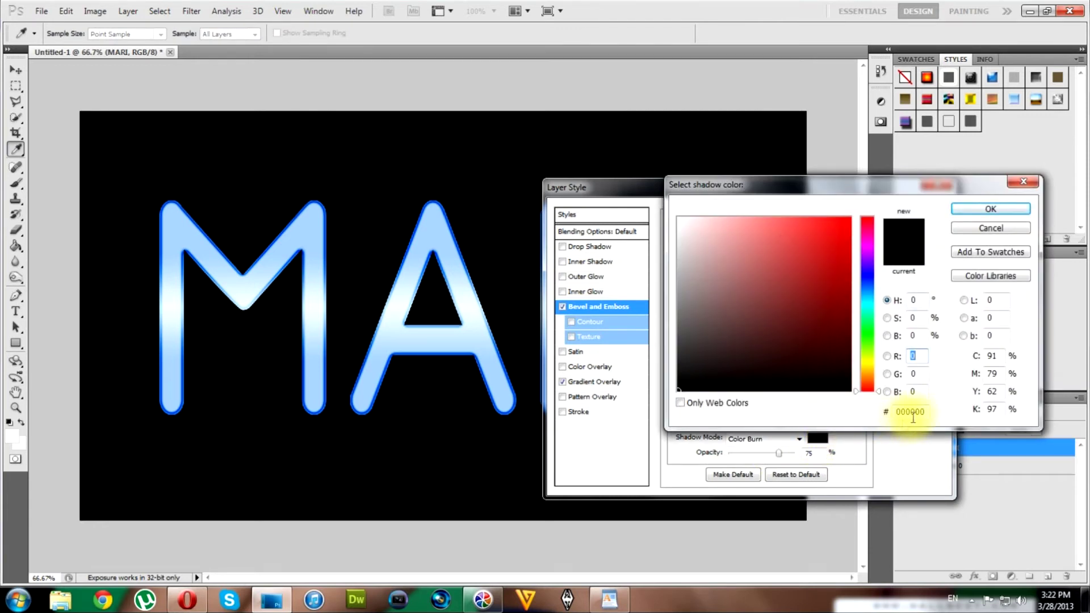
Make the bevel shadow colour dark navy #002b57 at 100% opacity.
left_click_drag(924, 411, 877, 407)
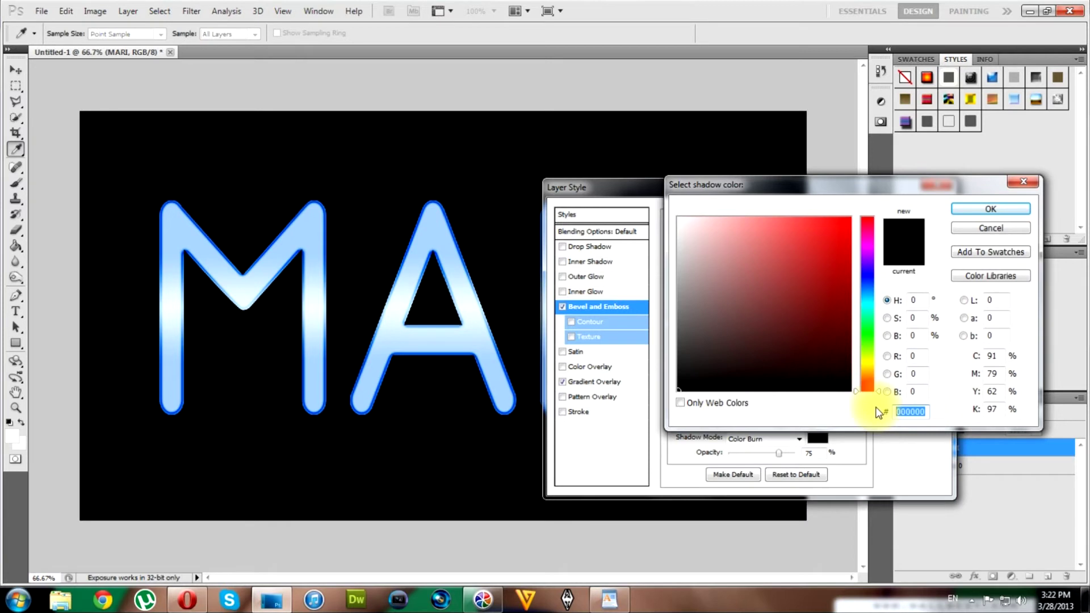
type("00")
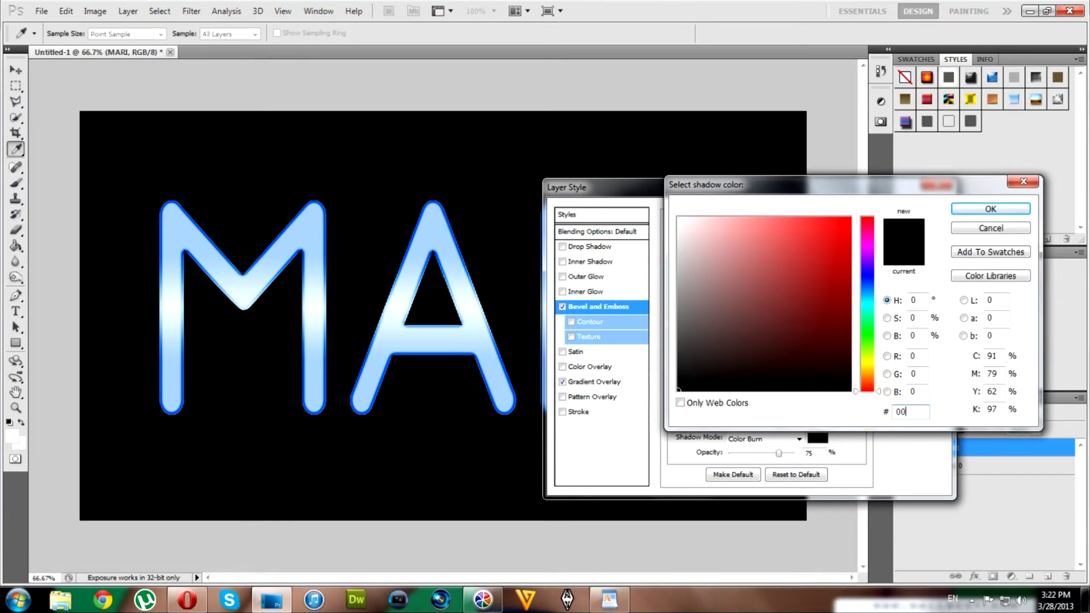
type("2b")
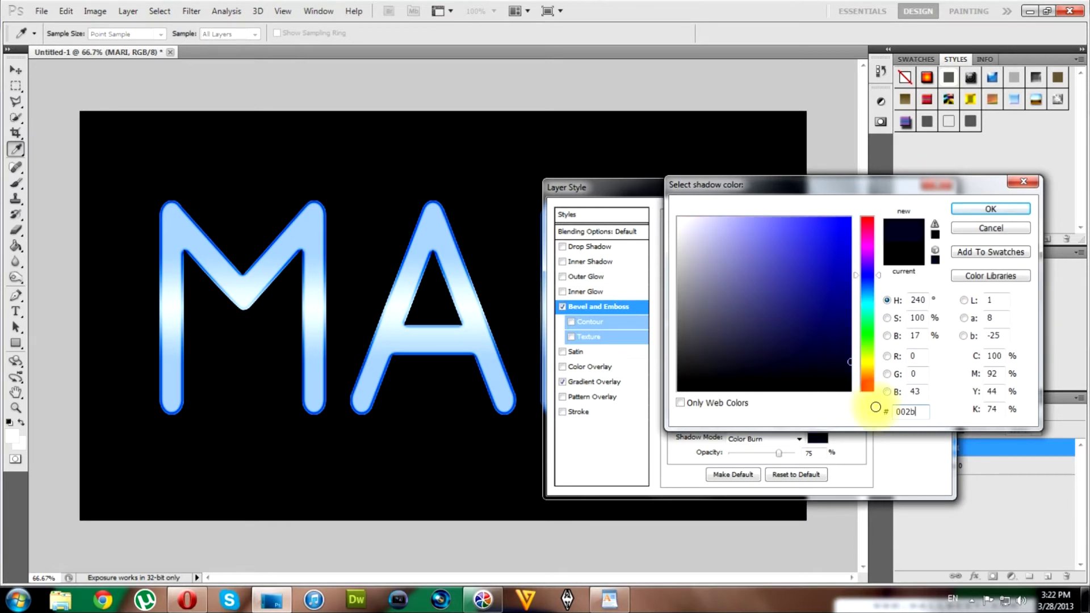
type("5")
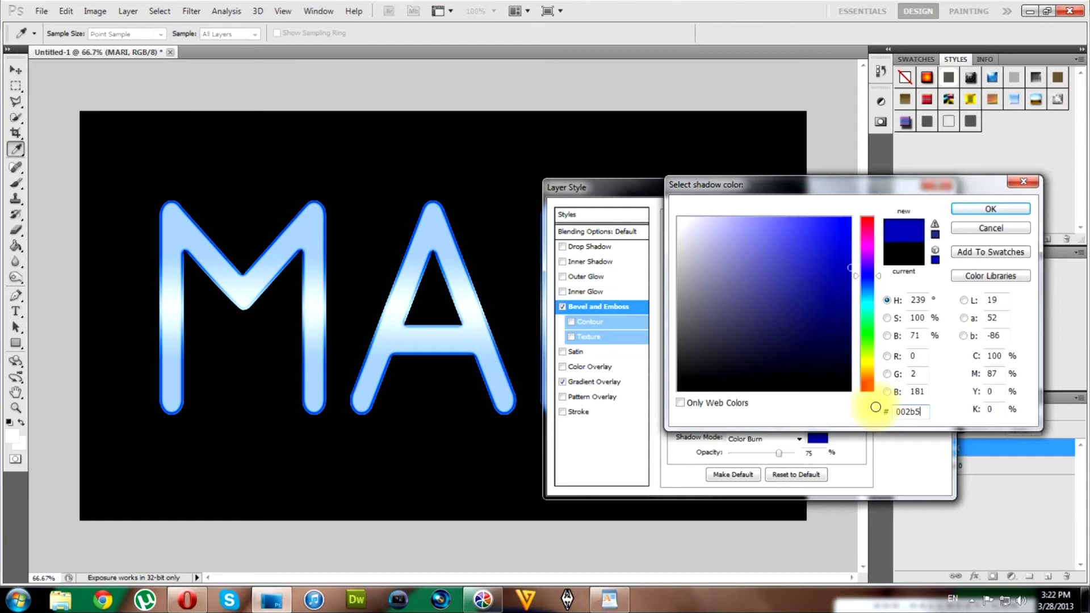
type("7")
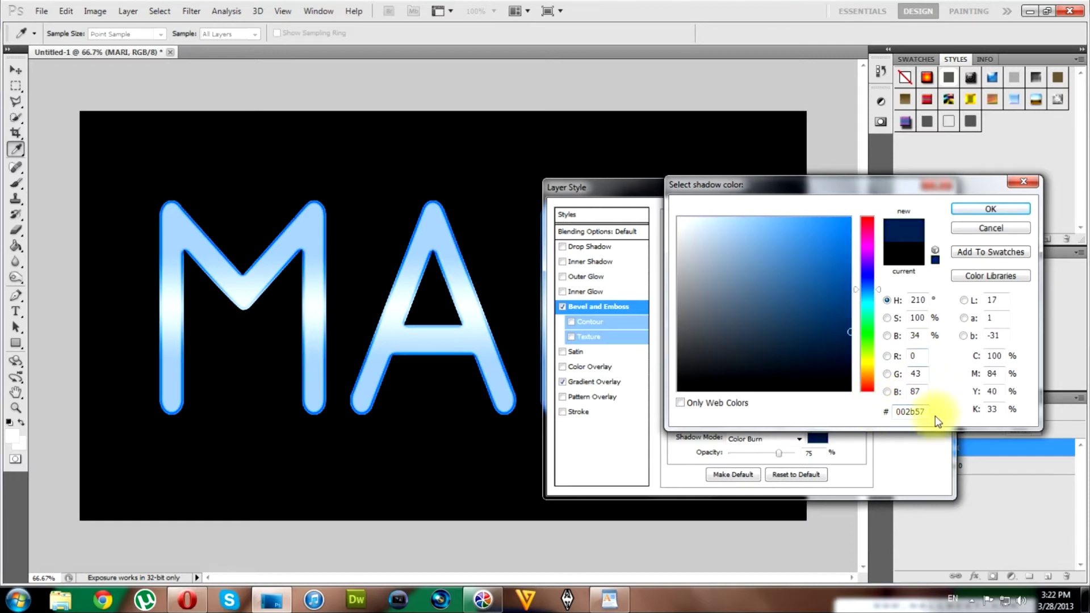
left_click(984, 207)
left_click_drag(779, 453, 823, 458)
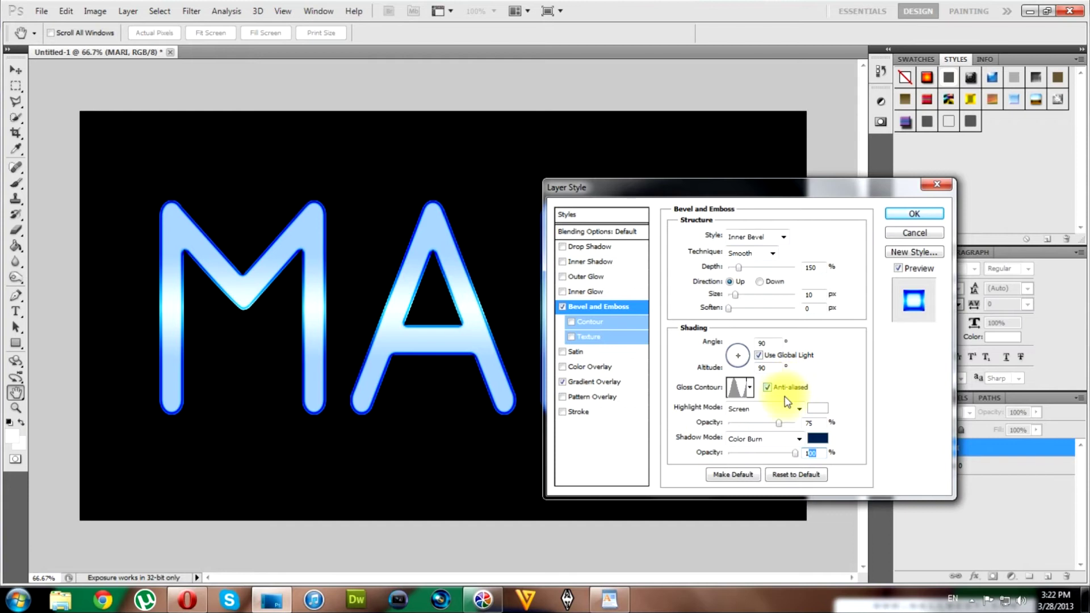
left_click(571, 322)
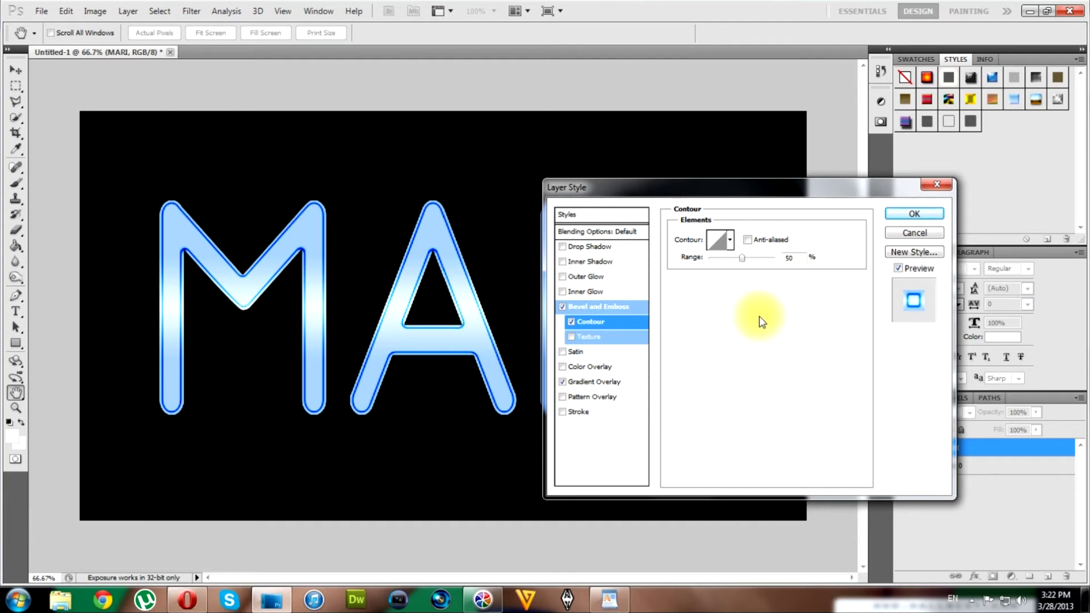
Apply an anti-aliased contour preset to the bevel with range set to 100%.
left_click(730, 239)
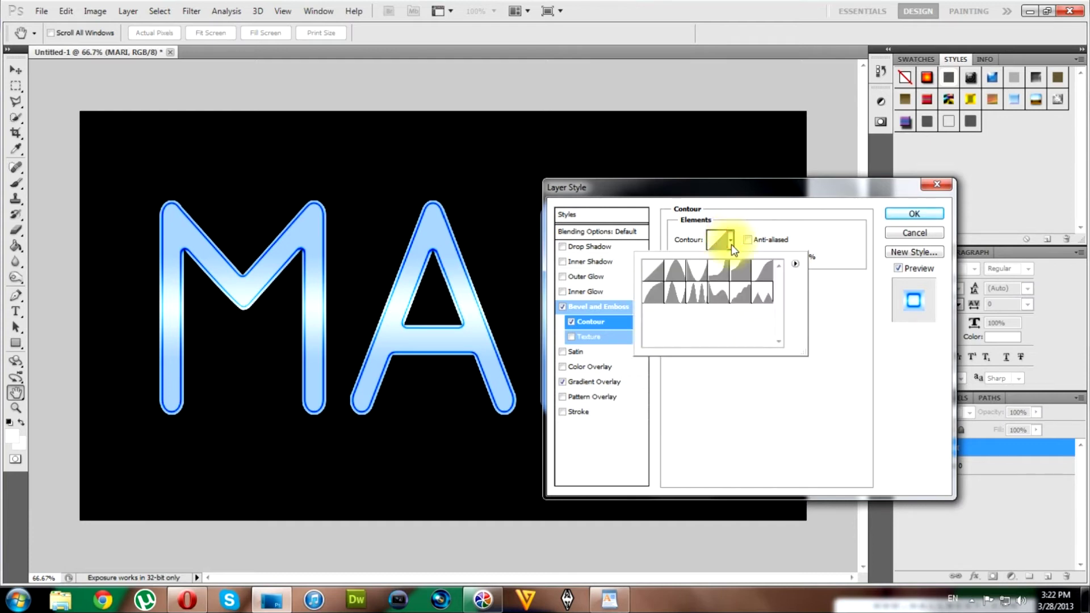
left_click(738, 296)
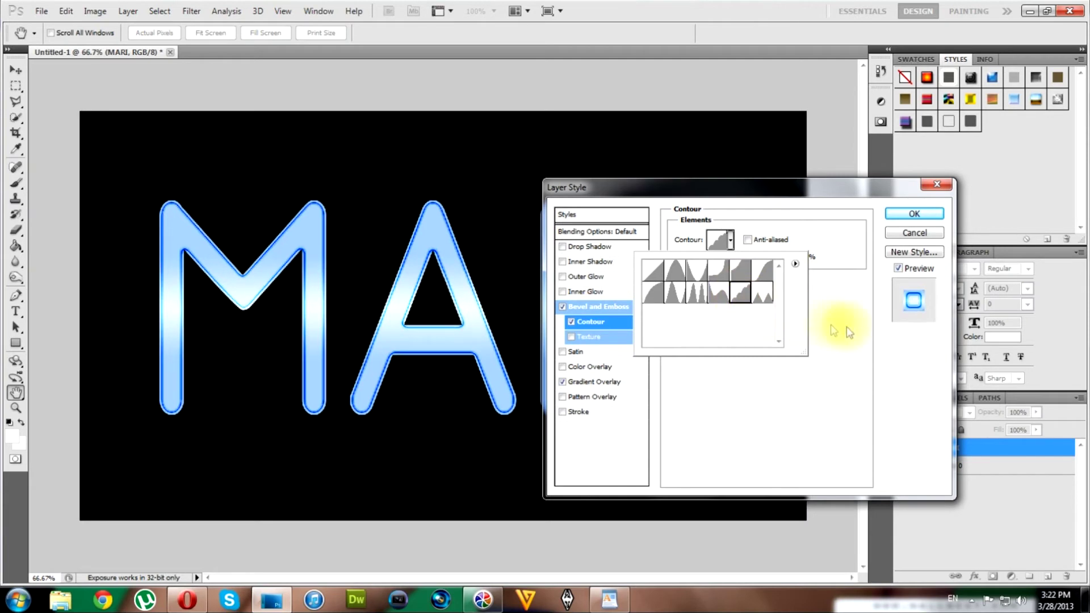
left_click(790, 303)
left_click(748, 239)
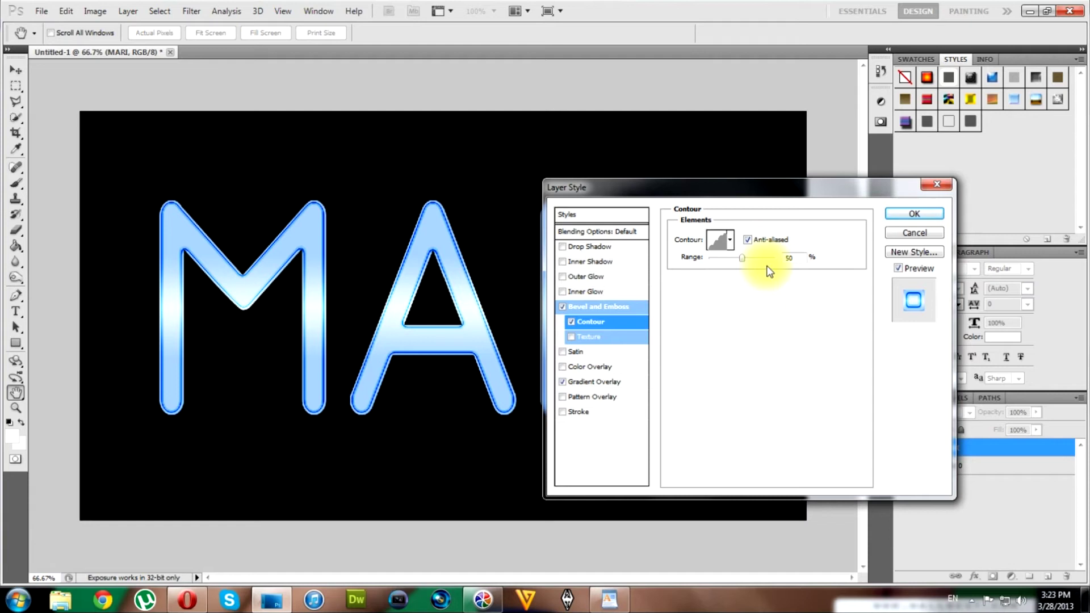
left_click_drag(741, 258, 809, 260)
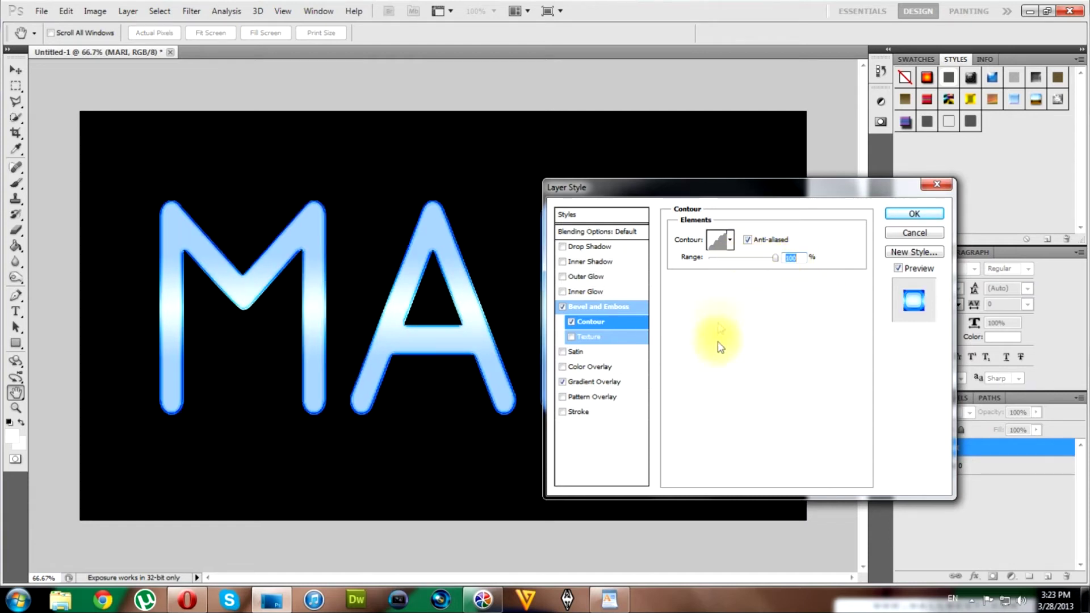
left_click(599, 335)
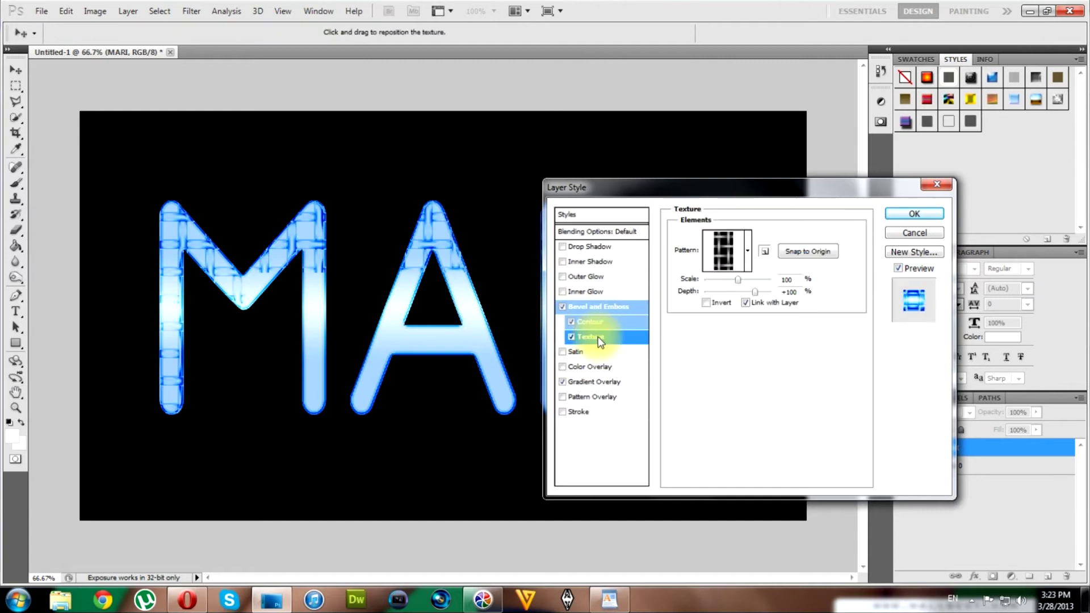
Load the Patterns set, pick a fine texture pattern, and set scale 50%, depth 5.
left_click(747, 254)
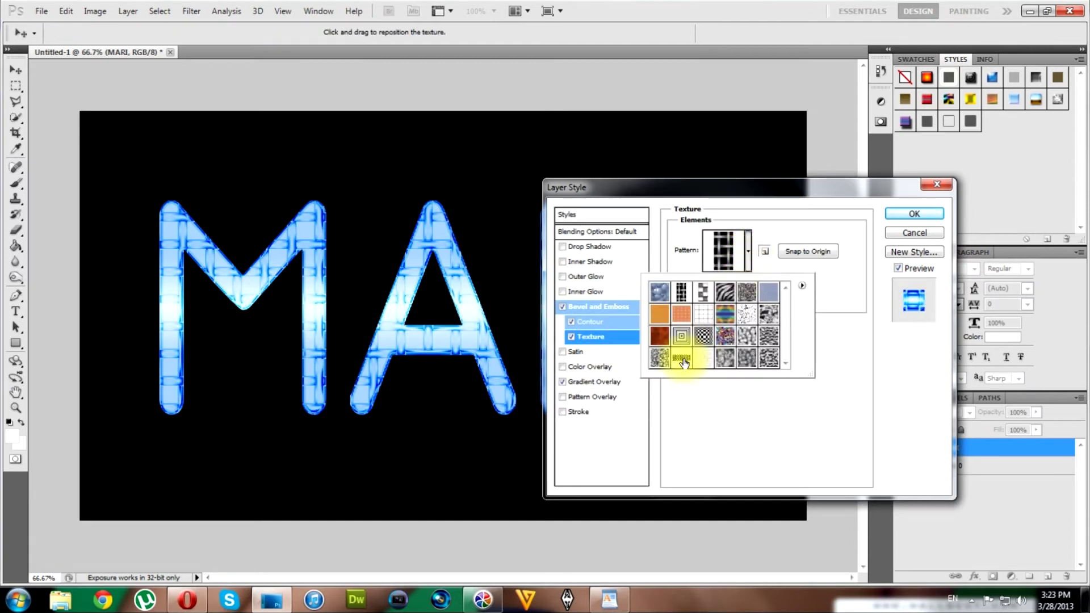
left_click(802, 285)
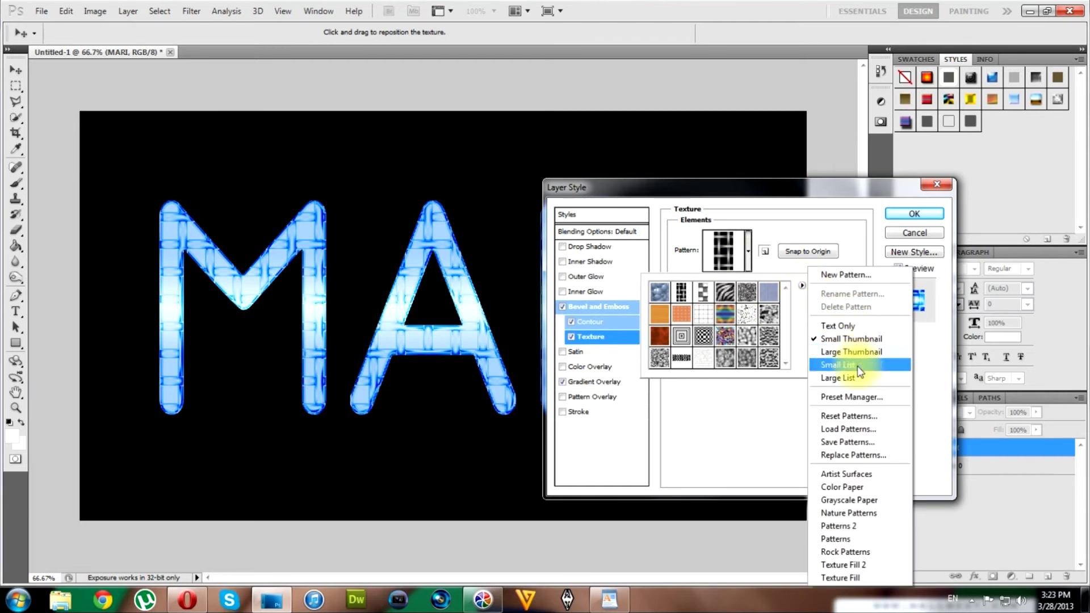
left_click(837, 539)
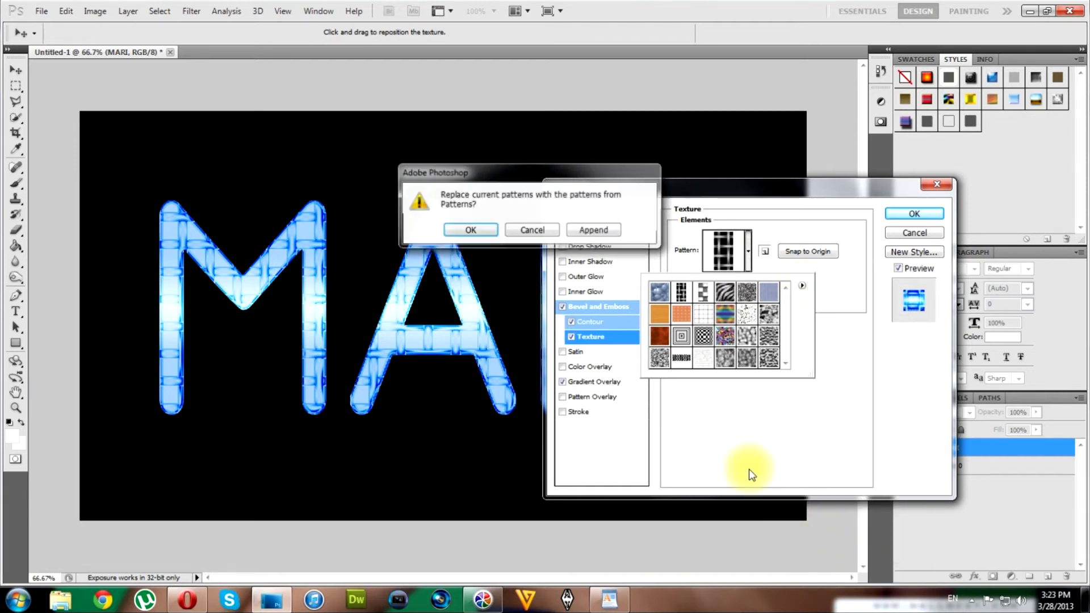
left_click(476, 230)
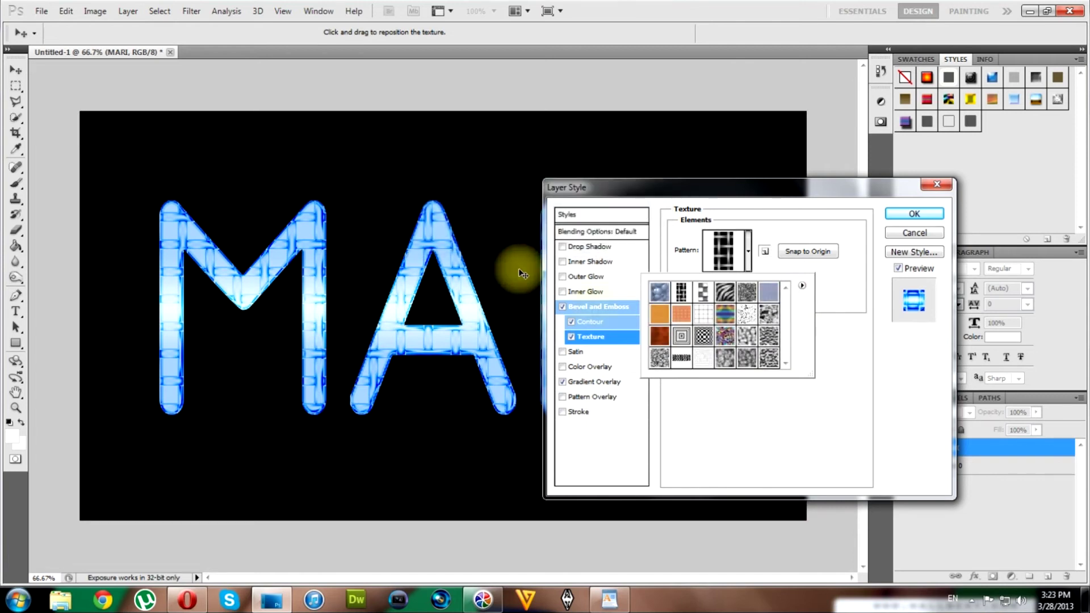
left_click(680, 360)
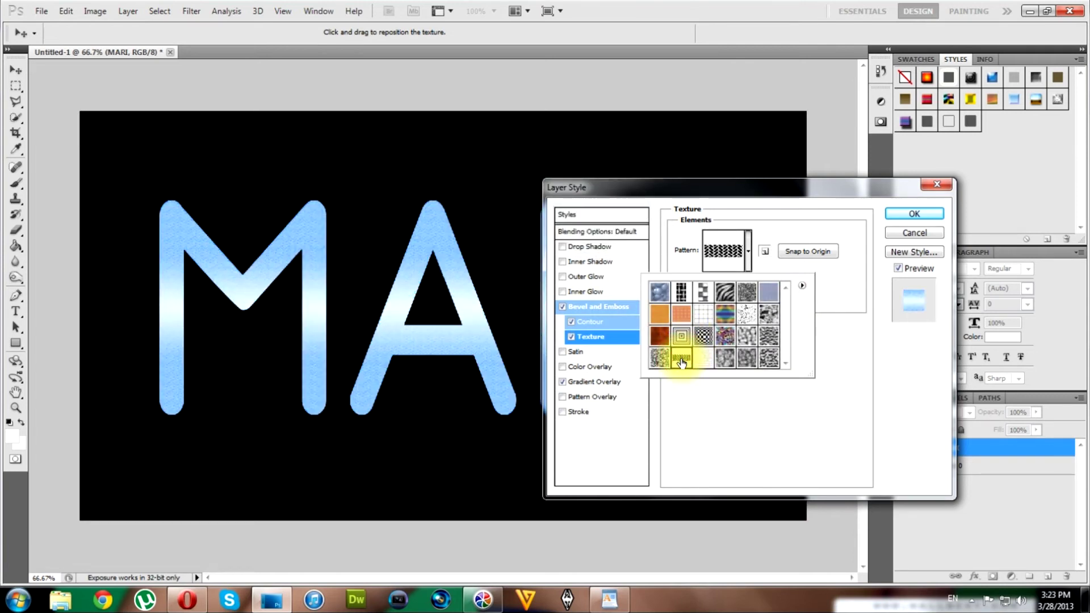
left_click(857, 366)
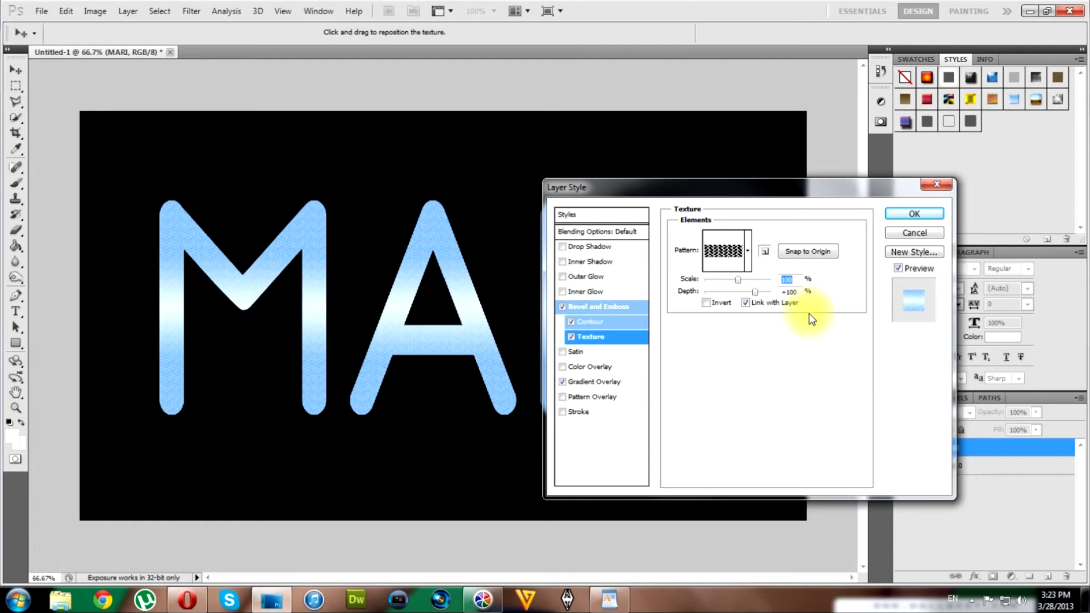
type("50")
key("Tab")
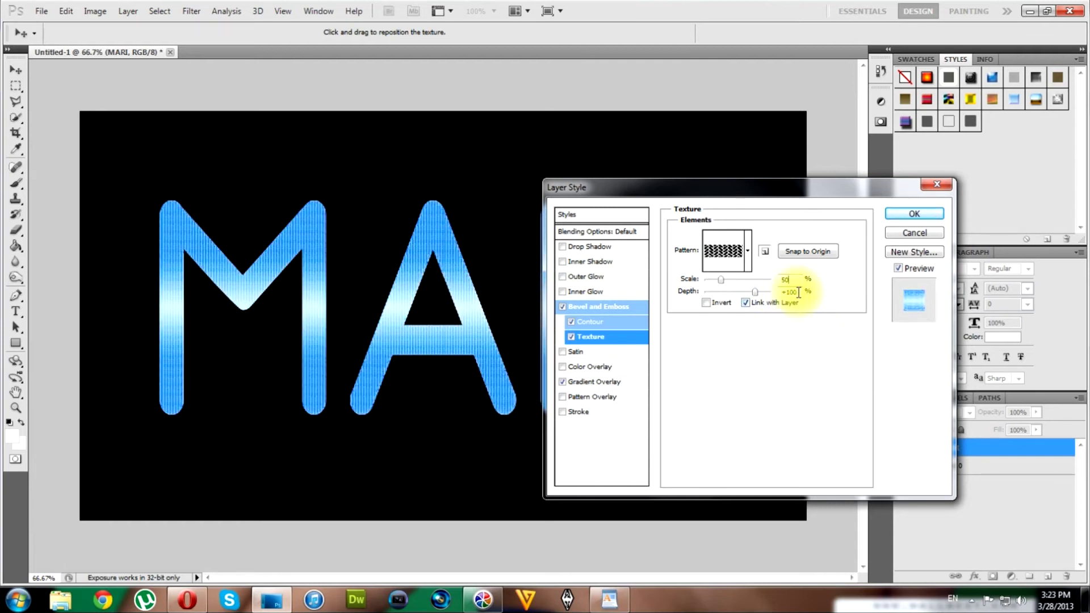
type("5")
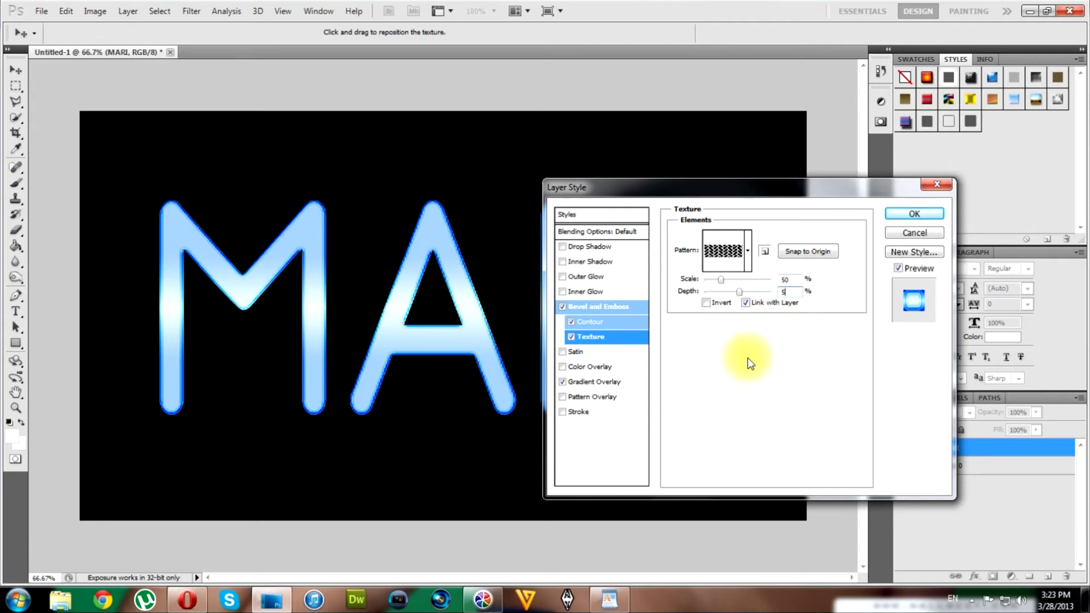
Enable an inner shadow blending as Overlay with white #ffffff colour.
left_click(589, 261)
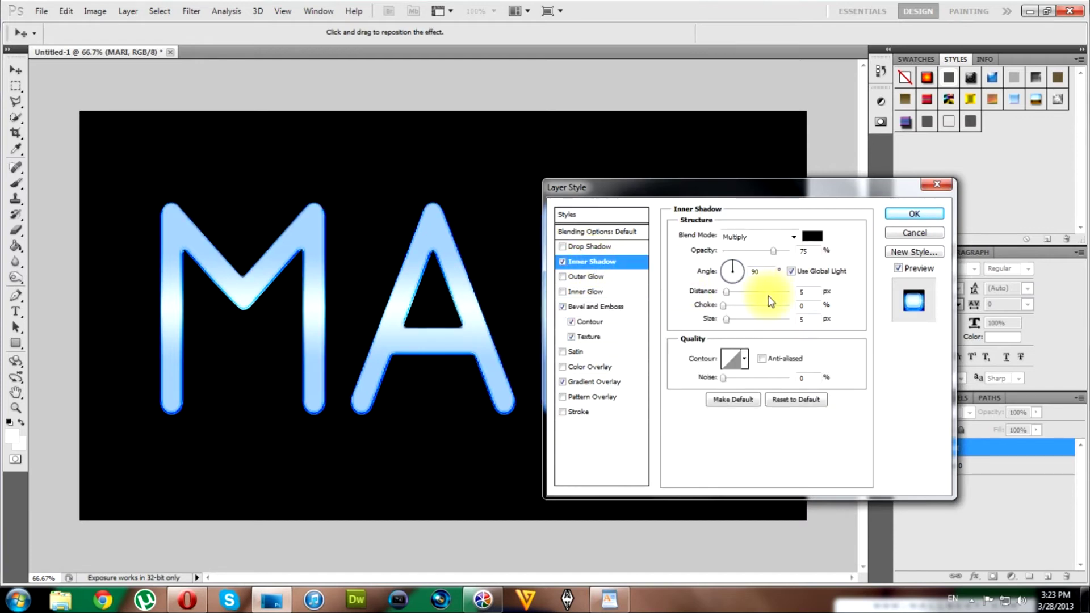
left_click(745, 241)
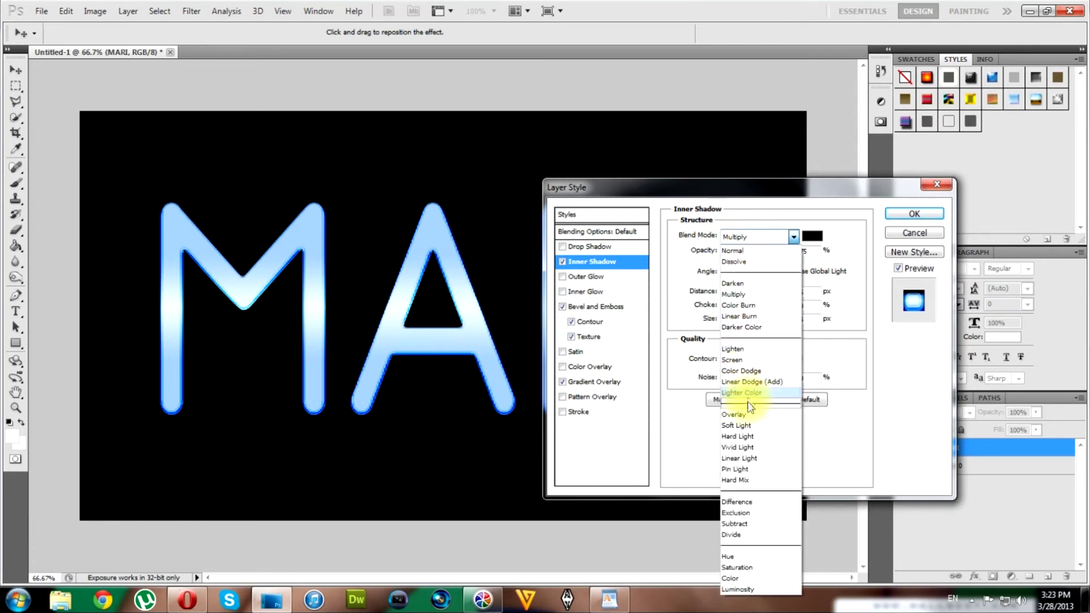
left_click(738, 415)
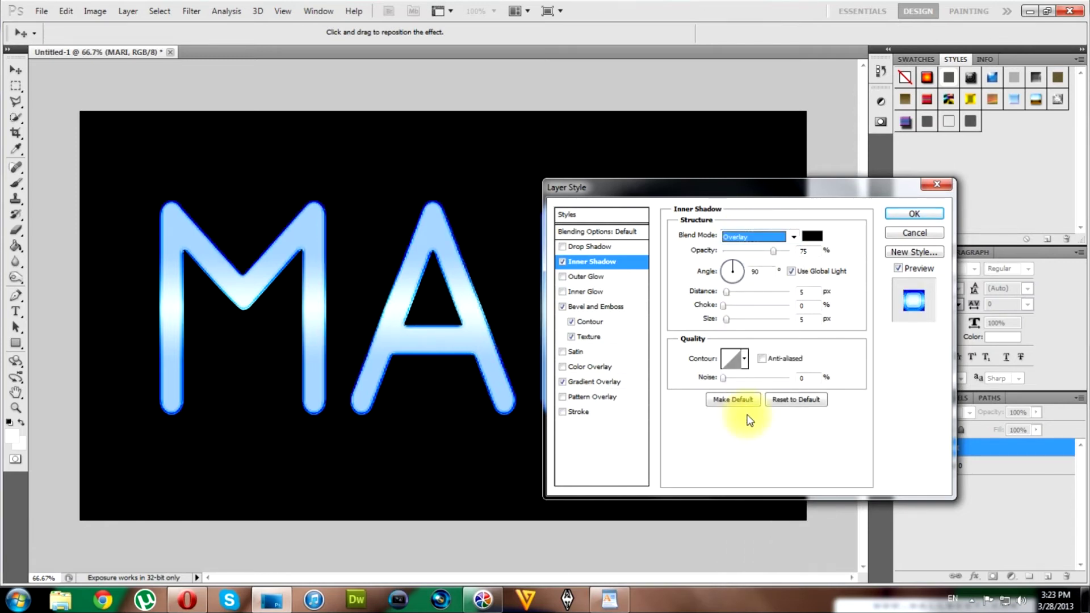
left_click(811, 235)
left_click(909, 410)
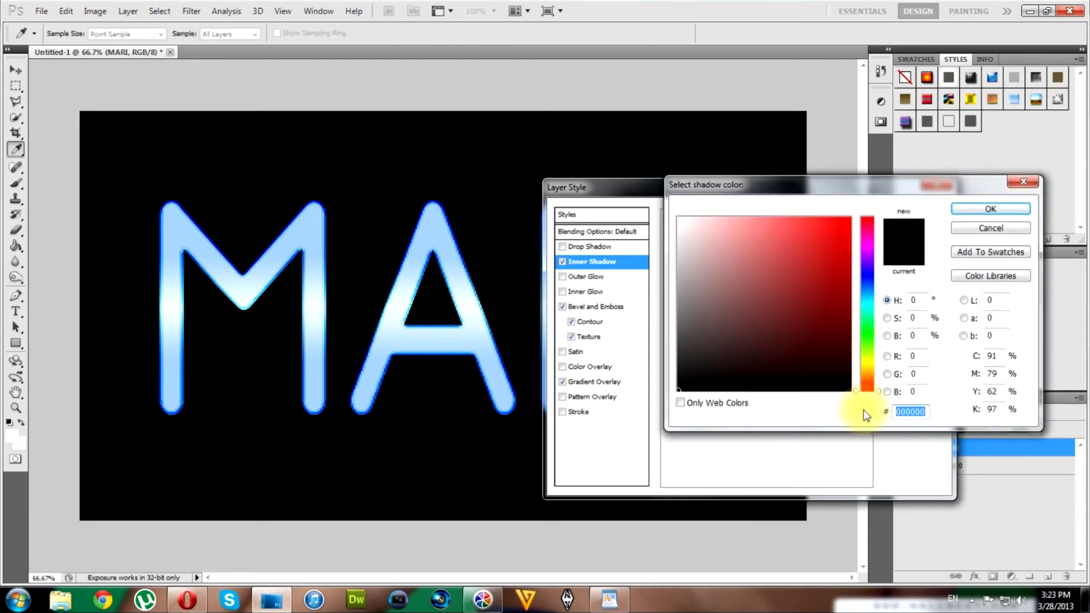
type("ff")
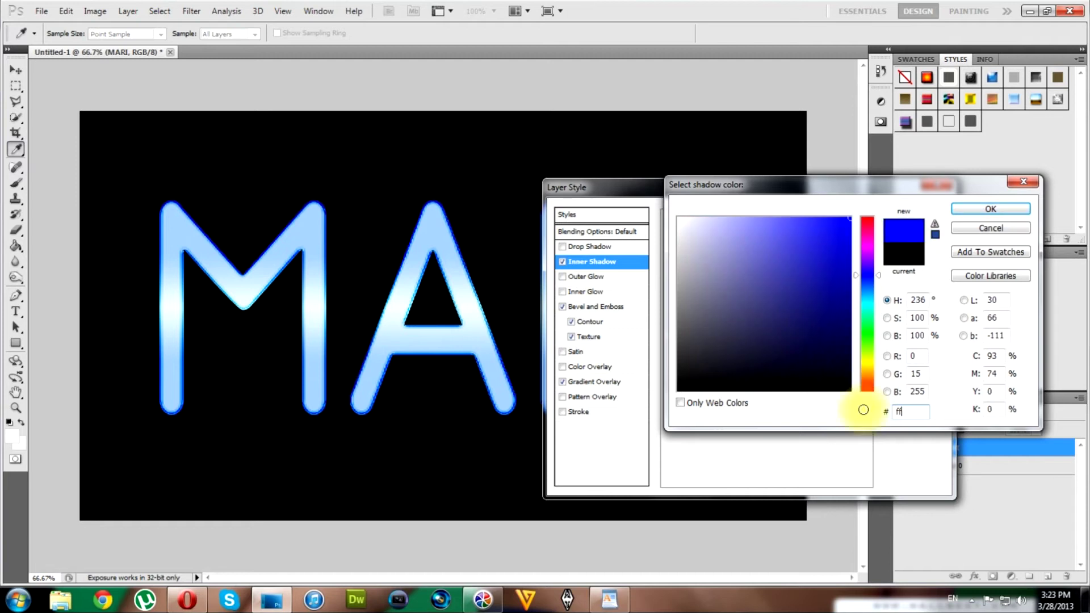
type("ffff")
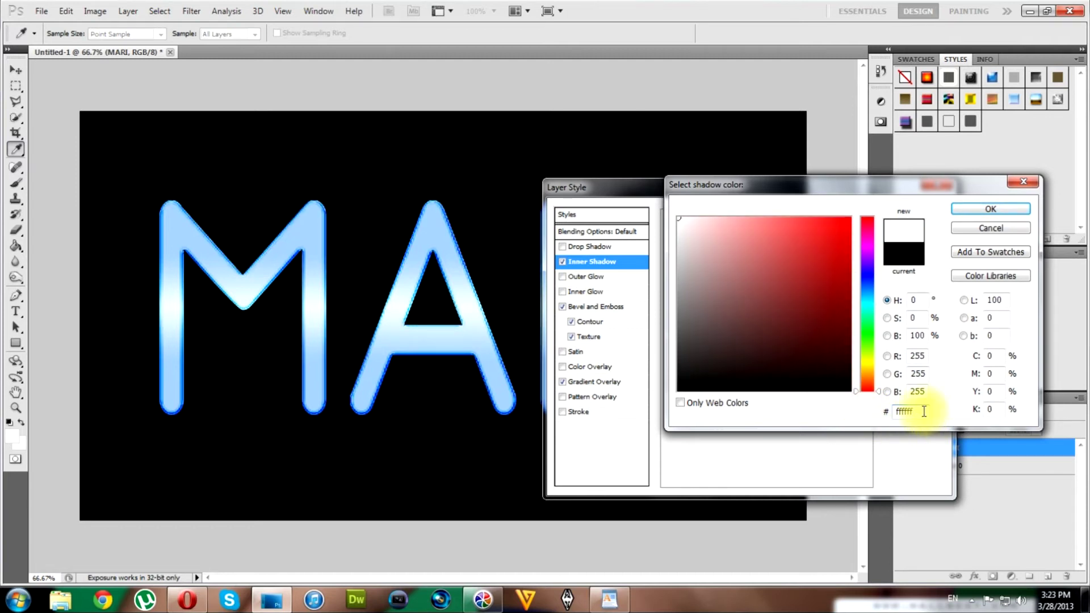
double_click(908, 411)
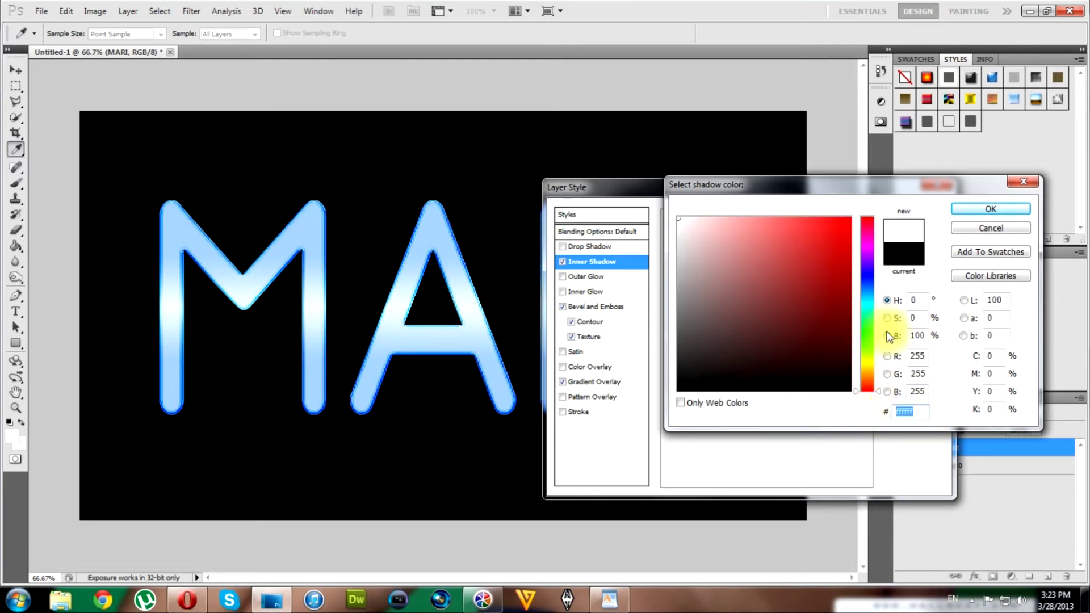
left_click(975, 210)
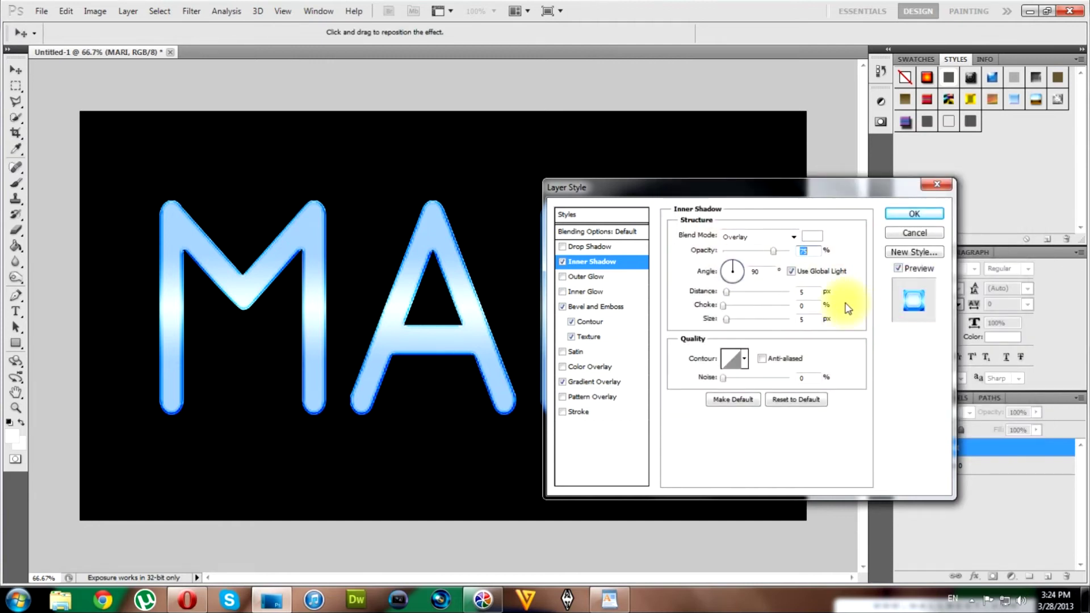
Set the inner shadow distance 0, choke 10 and size 20.
key("Tab")
key("Tab")
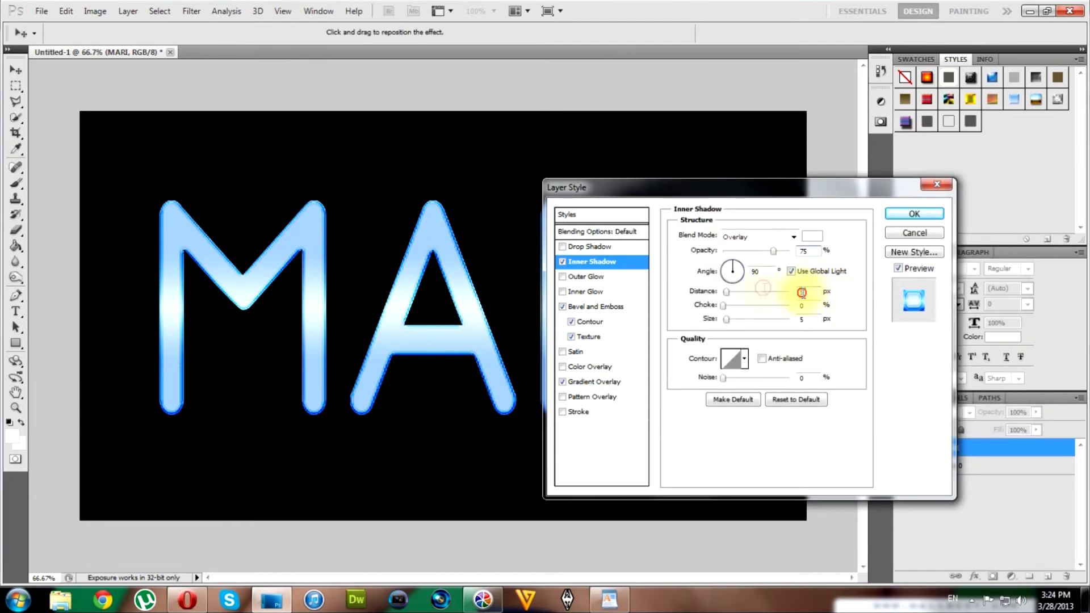
type("0")
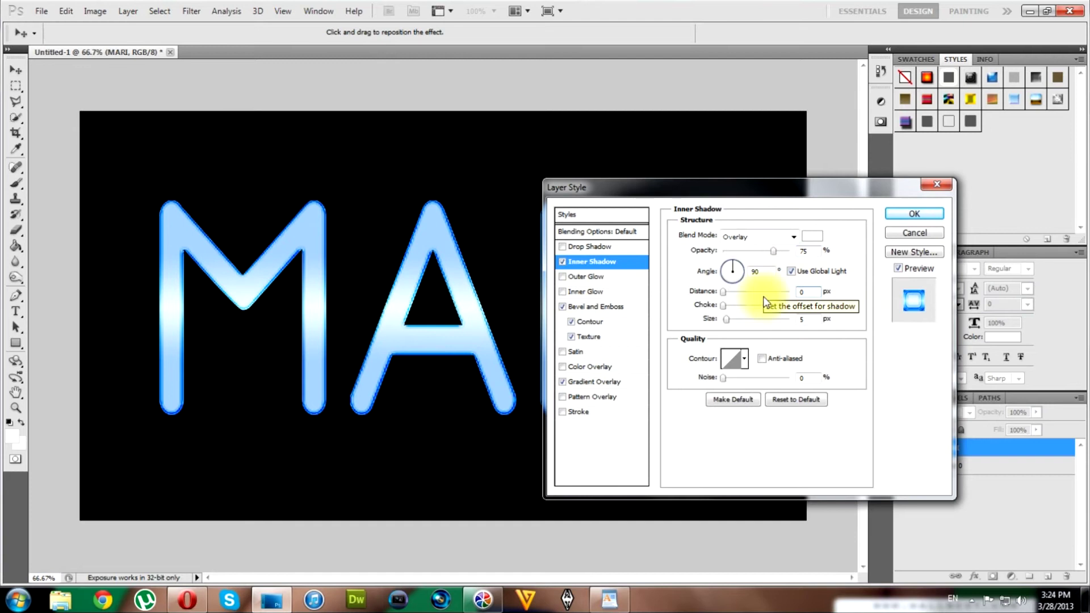
key("Tab")
type("10")
key("Tab")
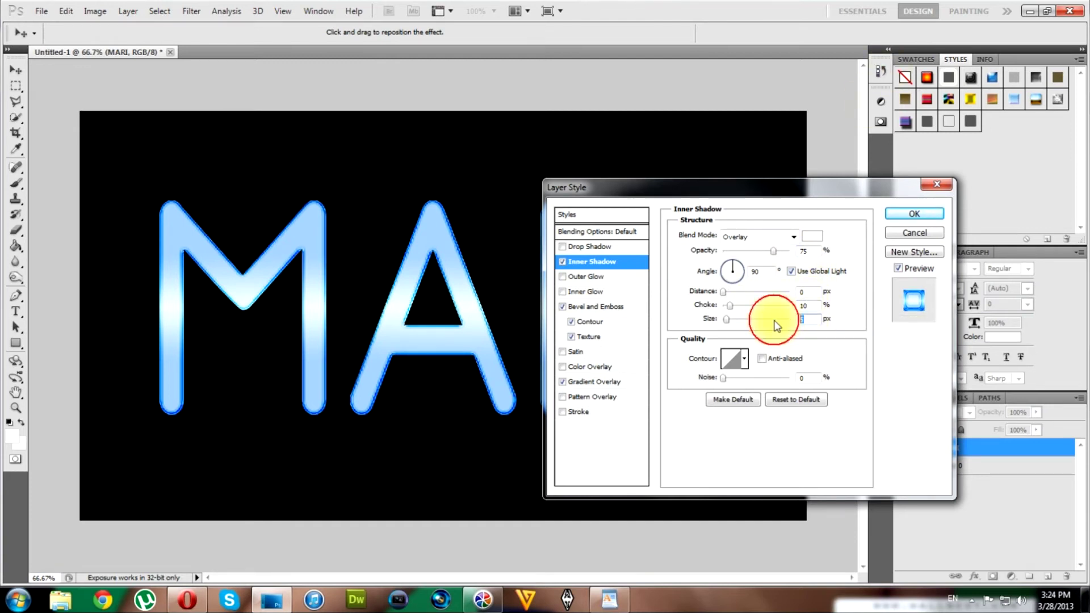
type("20")
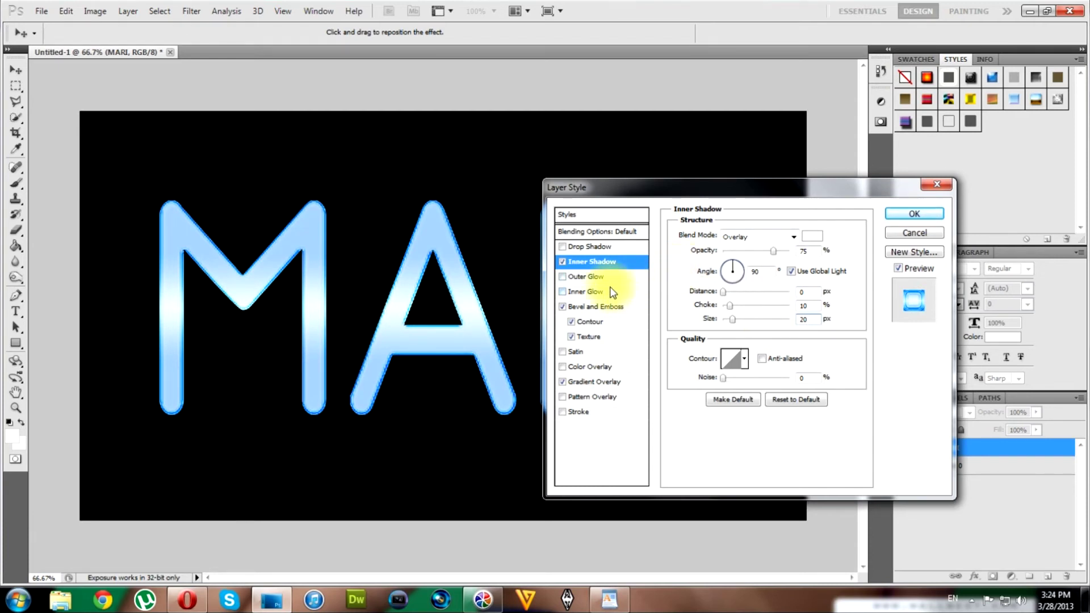
left_click(587, 248)
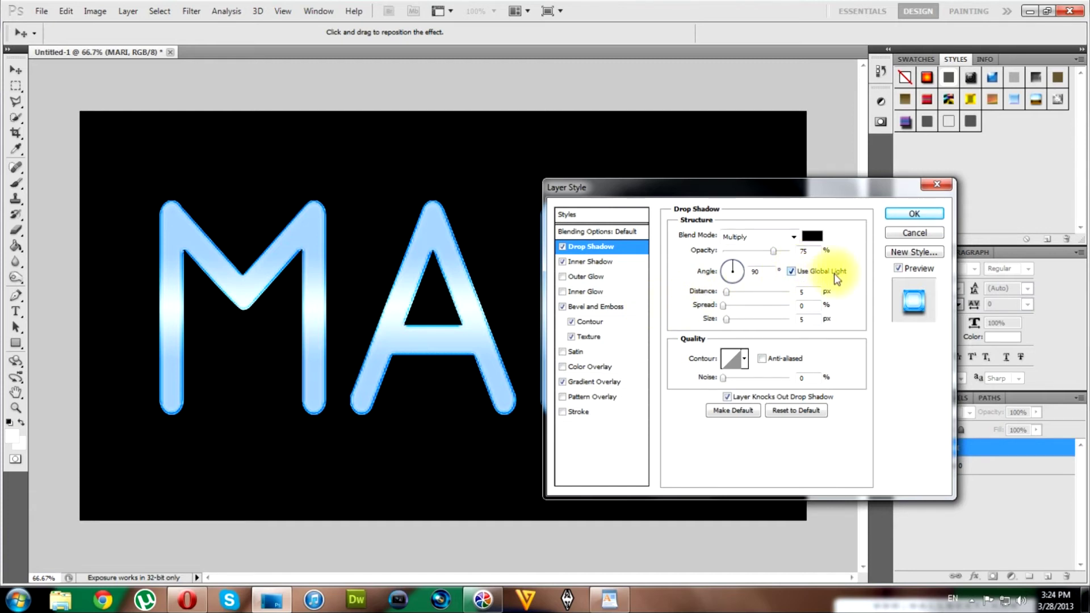
Set the drop shadow, off global light, to 15% opacity, 90° angle, distance 6, size 4.
left_click(790, 272)
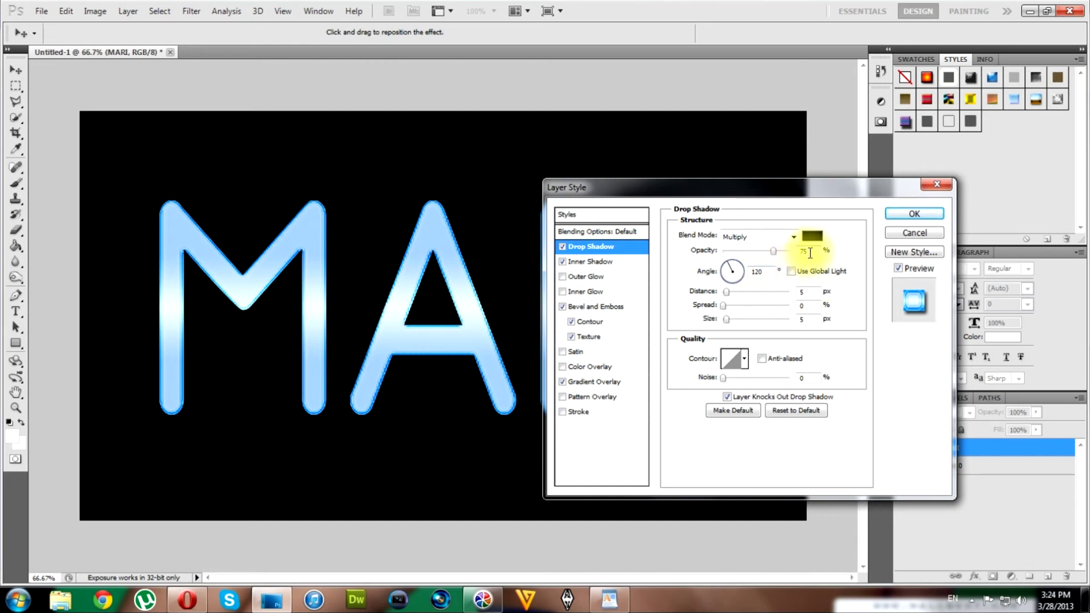
left_click_drag(811, 252, 796, 254)
type("15")
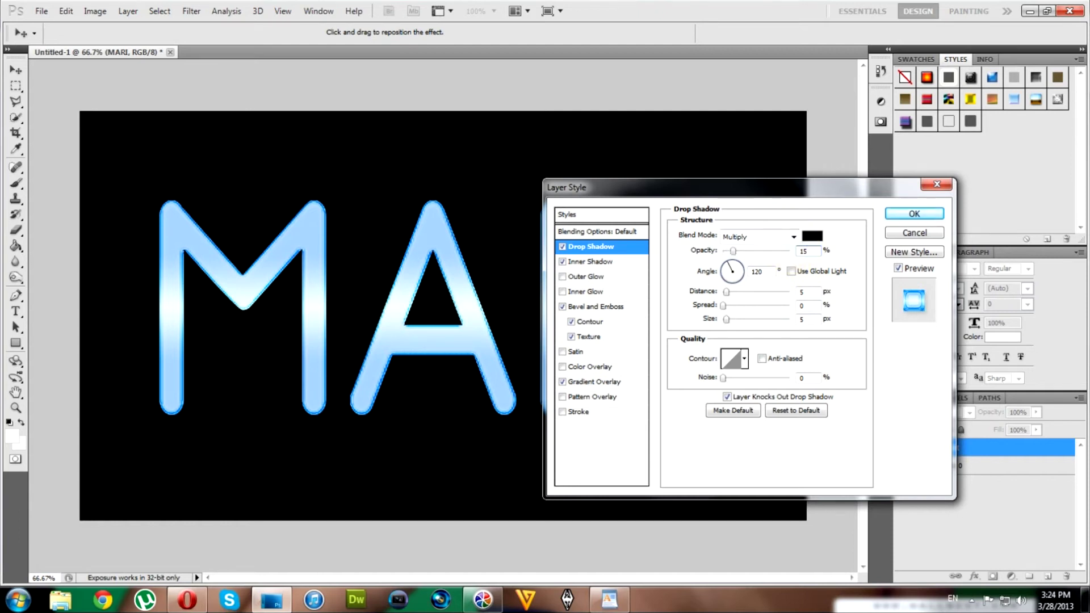
left_click_drag(761, 271, 738, 272)
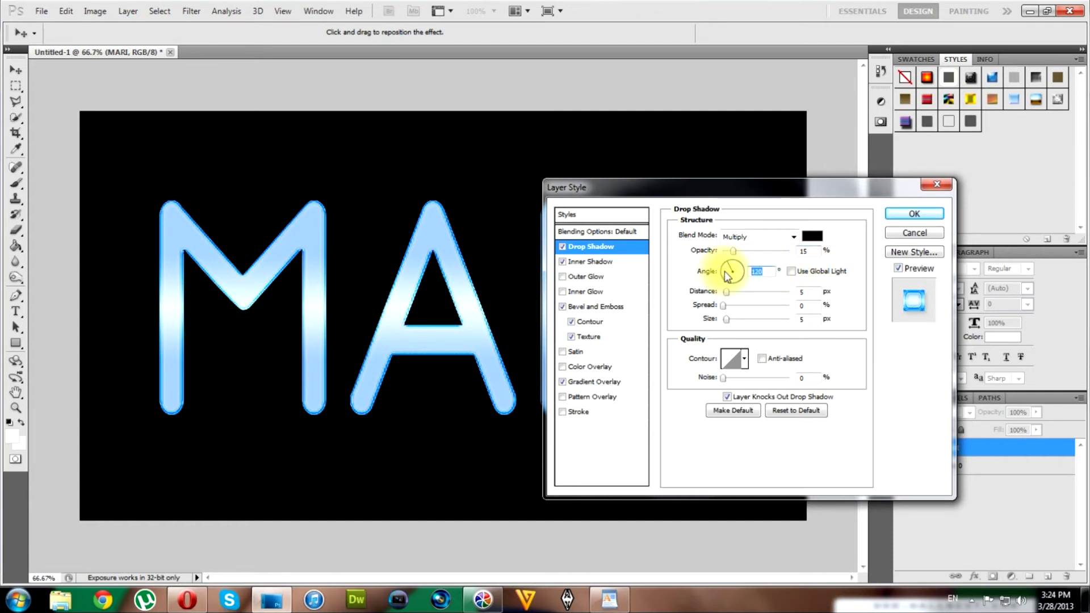
type("90")
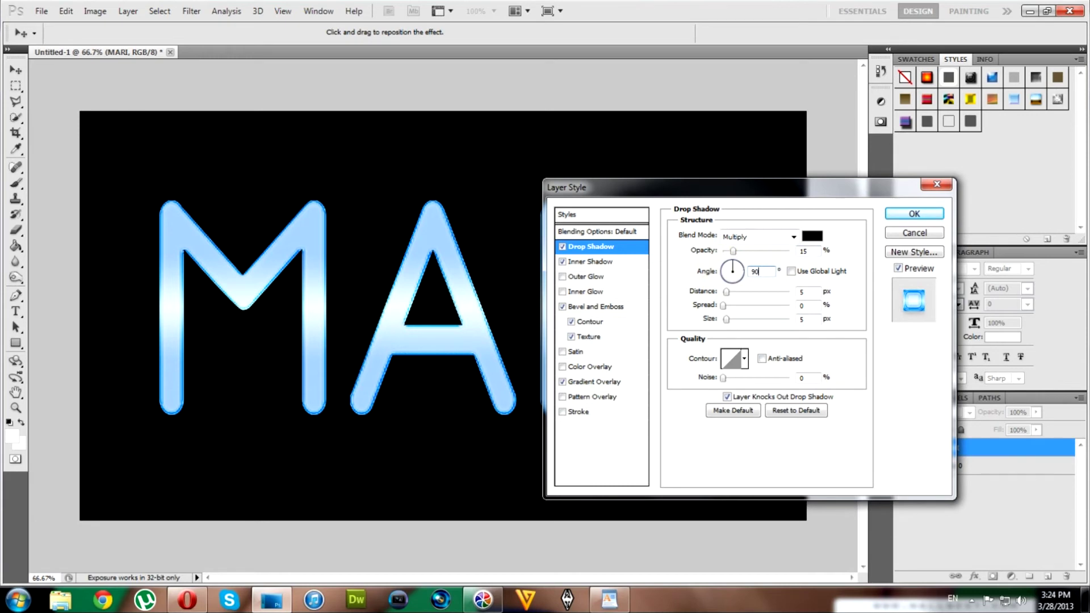
left_click(803, 292)
type("6")
left_click(812, 319)
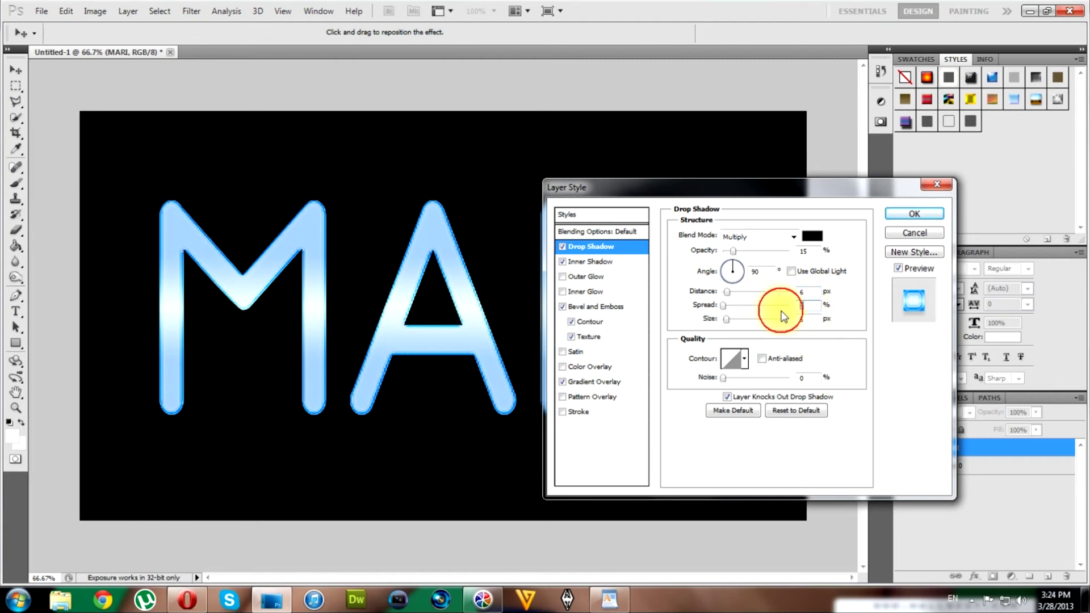
type("4")
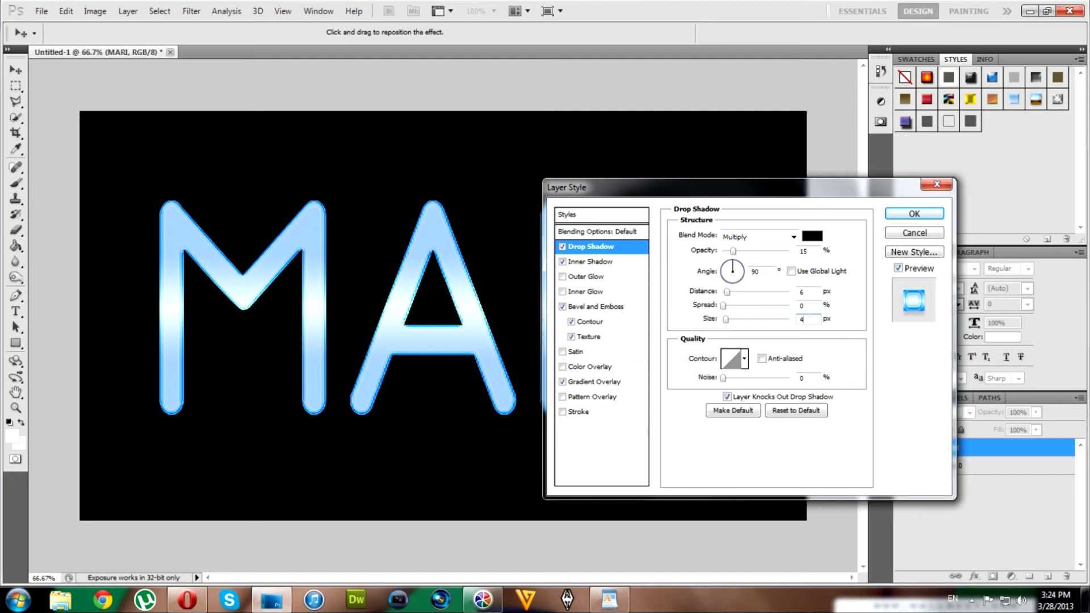
left_click(593, 277)
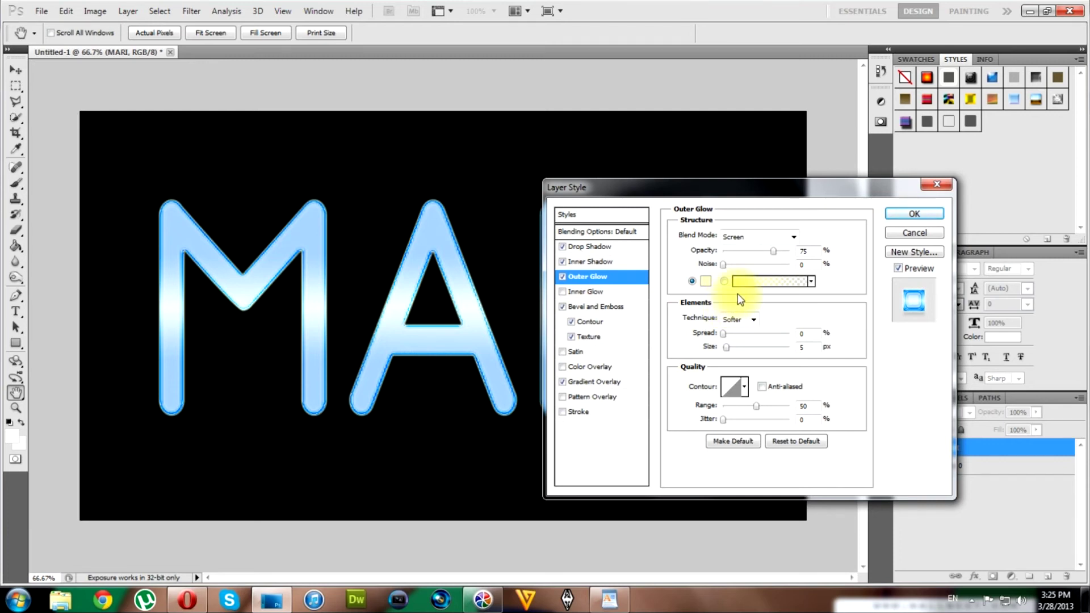
Change the outer glow blend mode from Screen to Linear Dodge (Add).
left_click(760, 238)
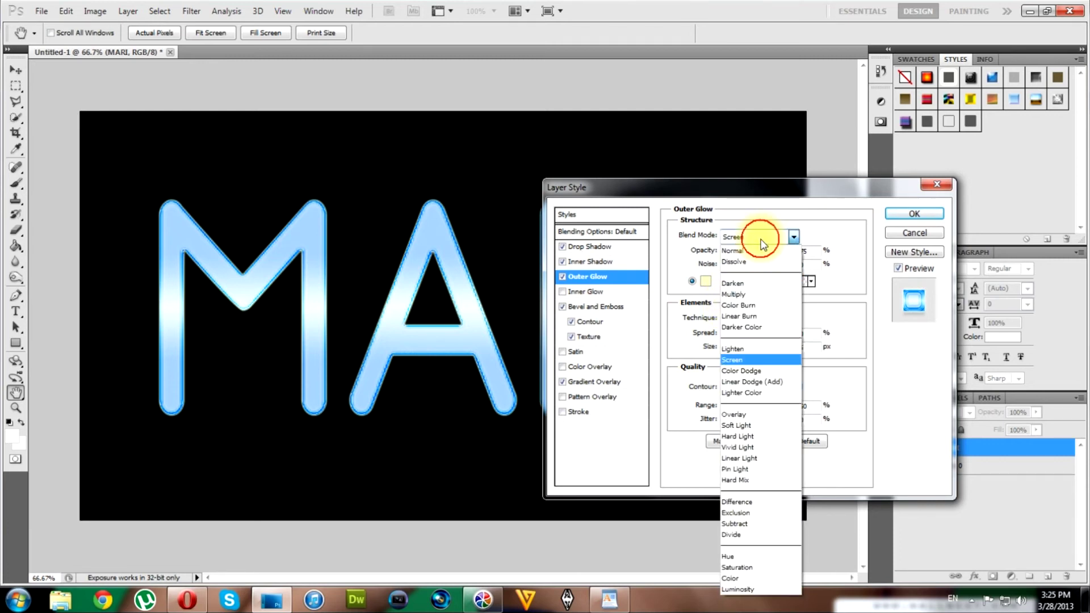
left_click(754, 383)
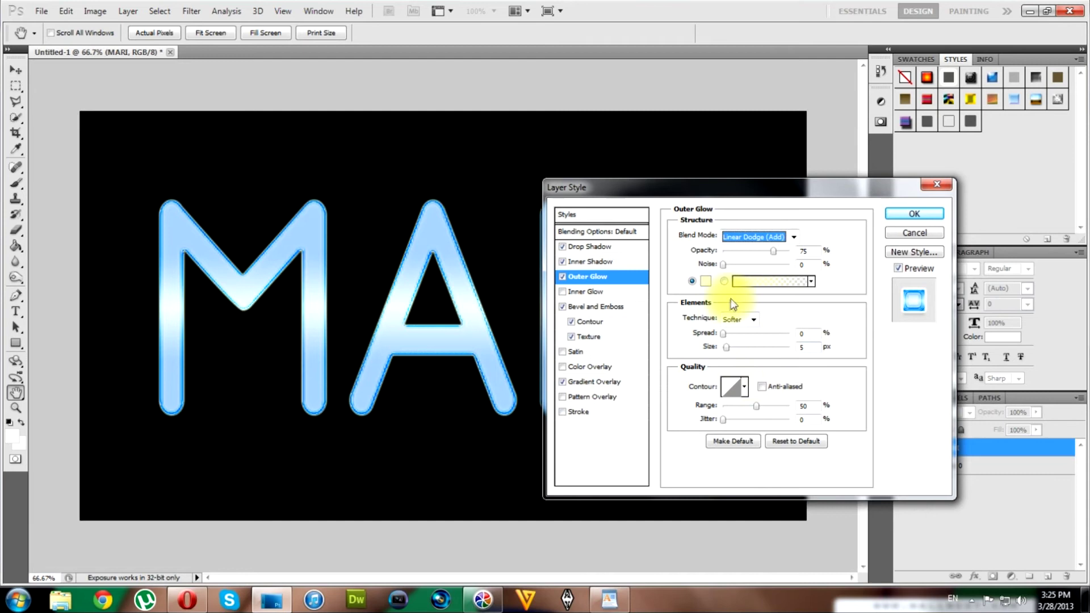
left_click(705, 282)
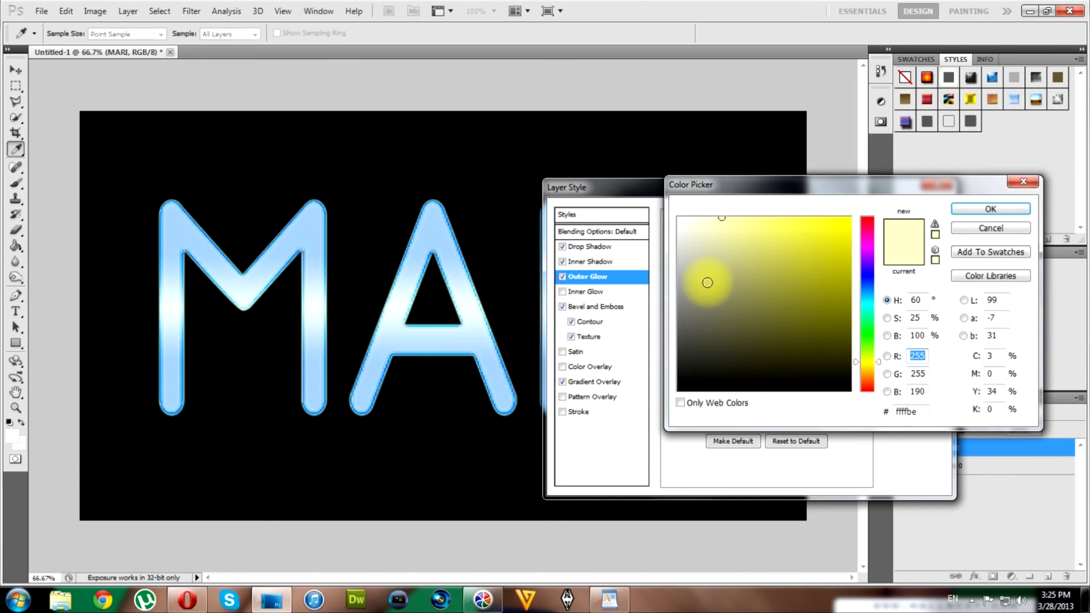
Set the outer glow colour to light blue hex 6fb9fe in the Color Picker.
double_click(908, 411)
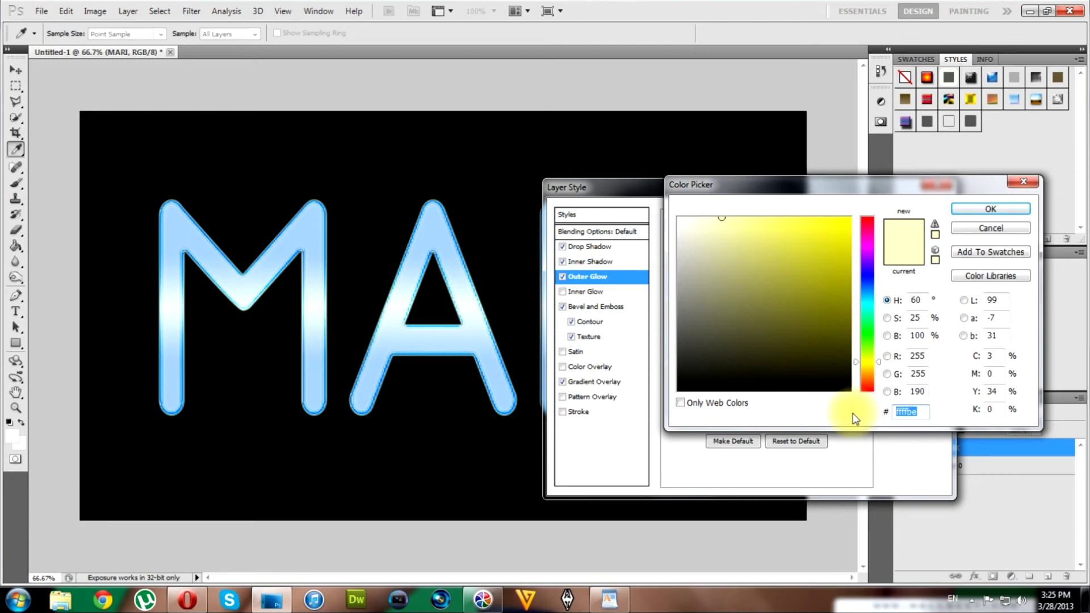
type("6f")
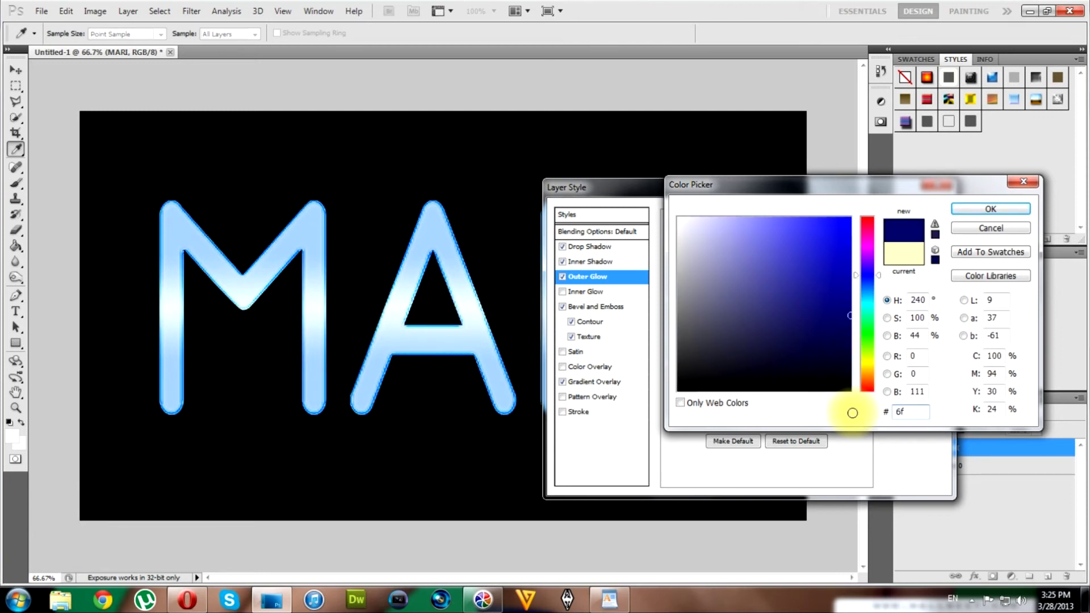
type("b9")
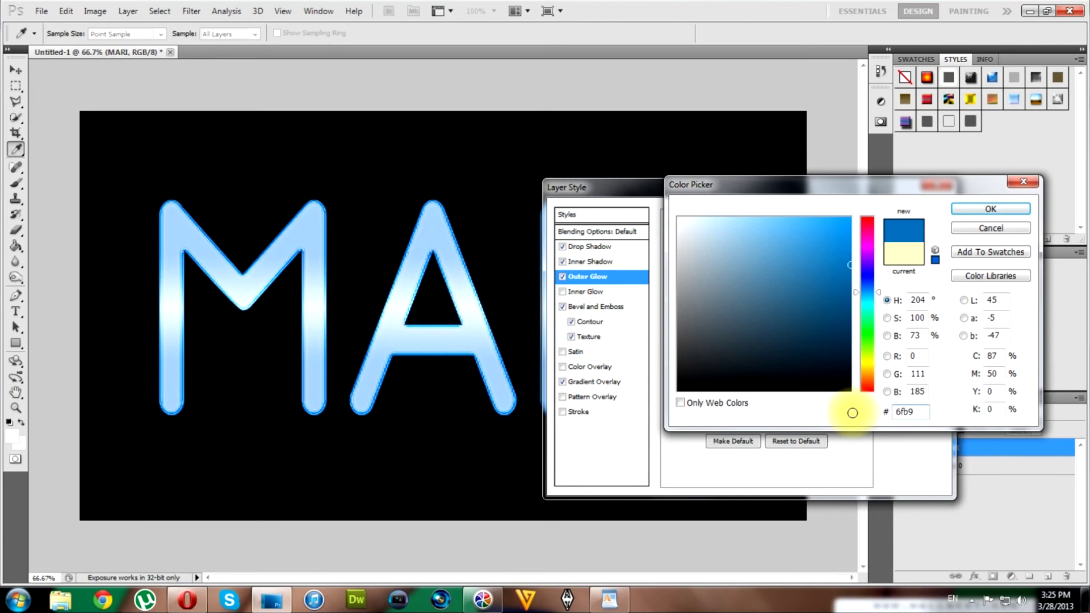
type("fe")
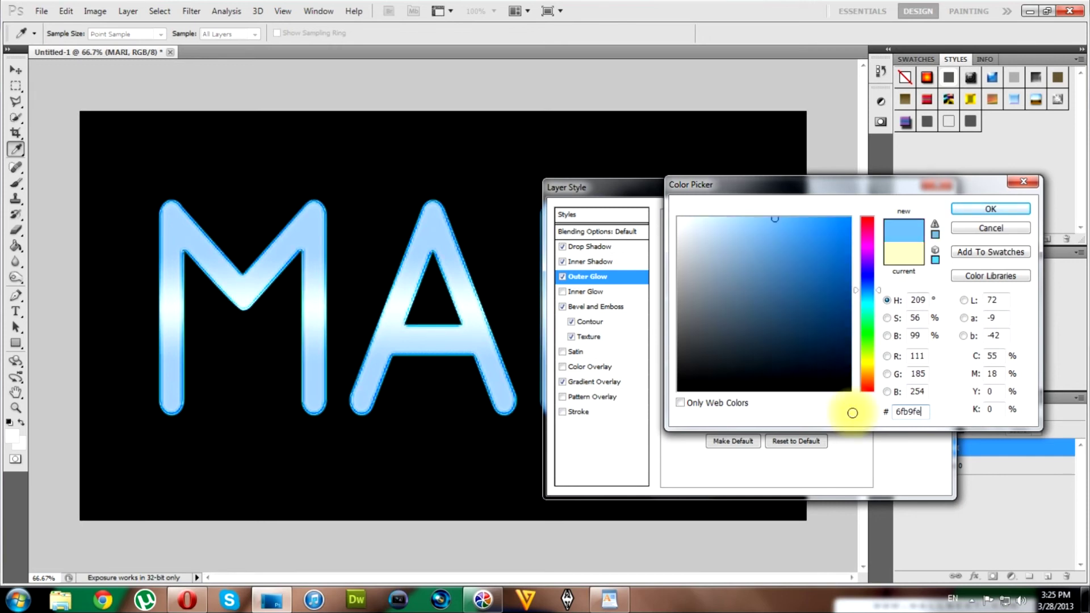
double_click(910, 411)
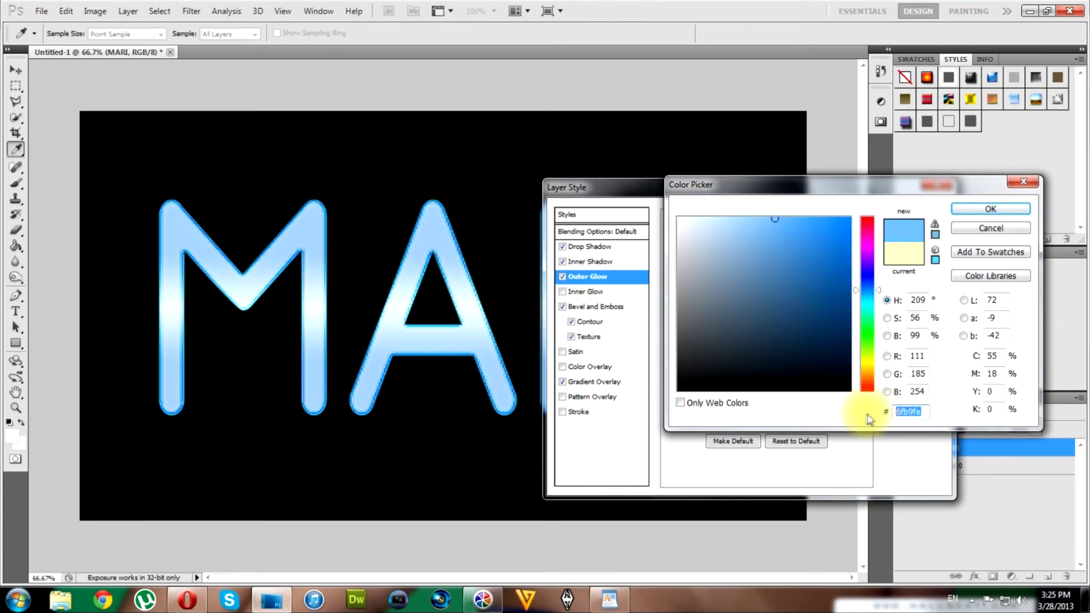
left_click(983, 214)
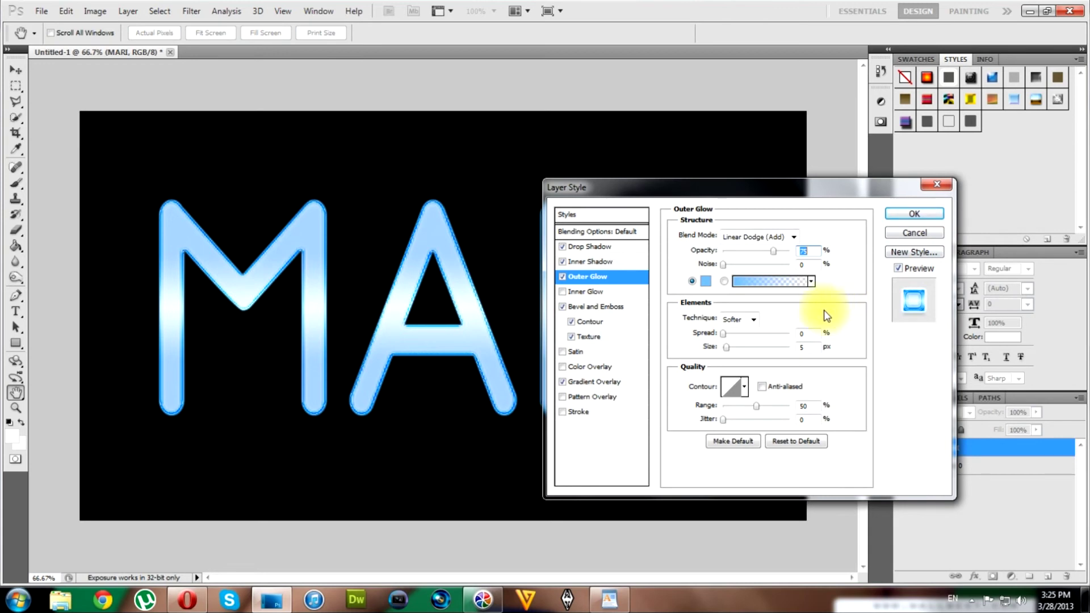
Widen the MARI outer glow to 170 px and raise its opacity to 100%.
left_click_drag(724, 349, 843, 357)
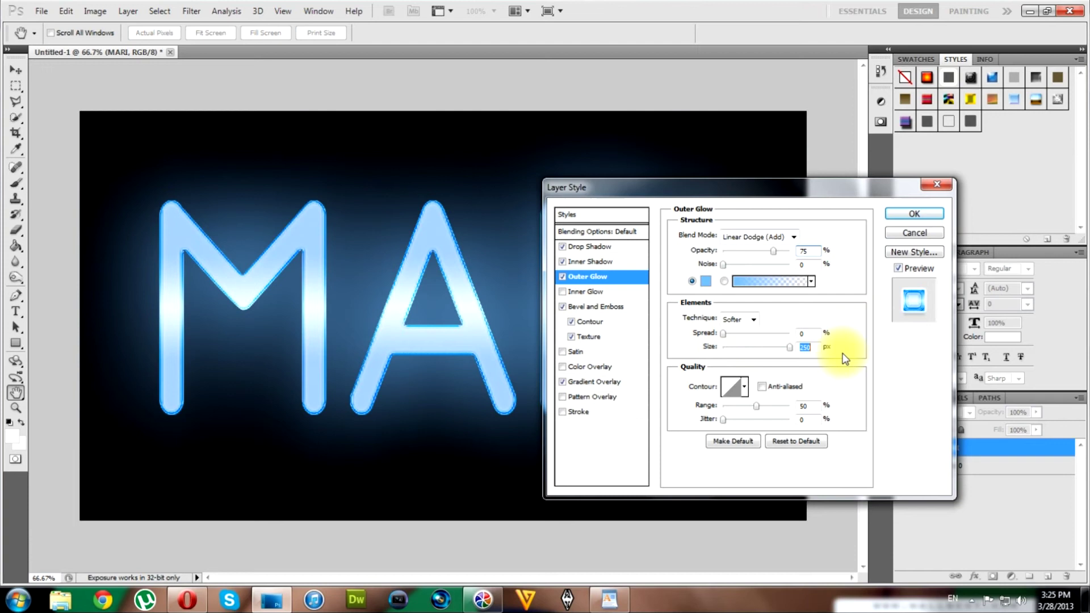
type("130")
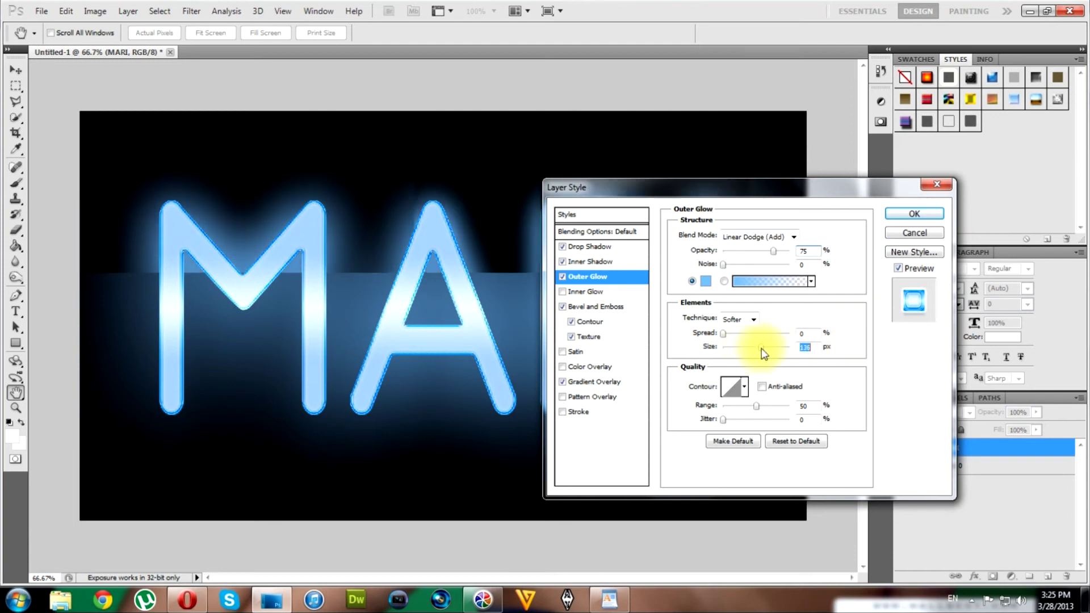
type("1")
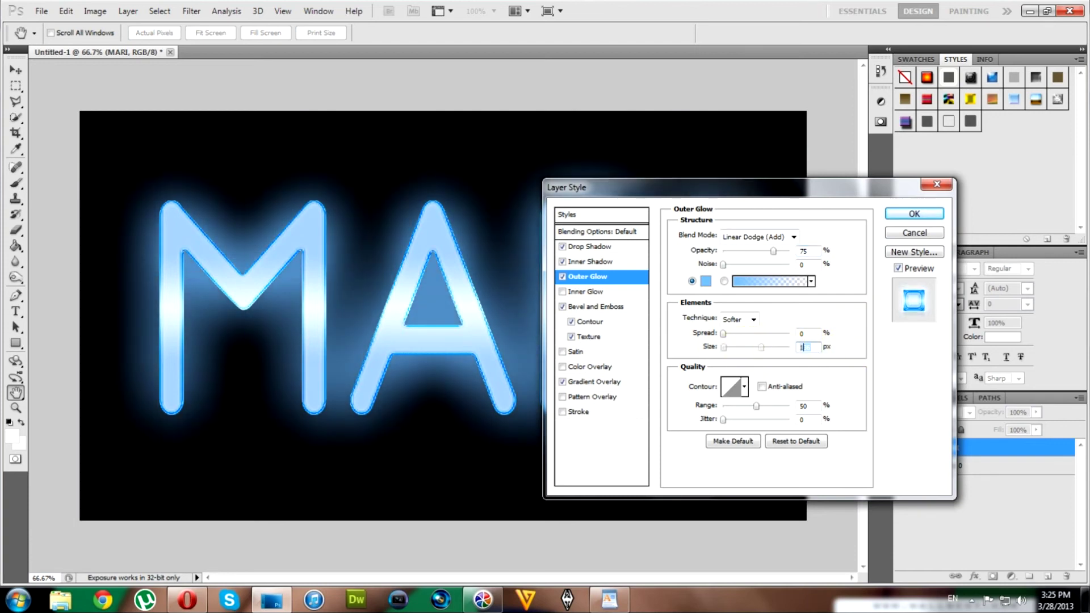
type("00")
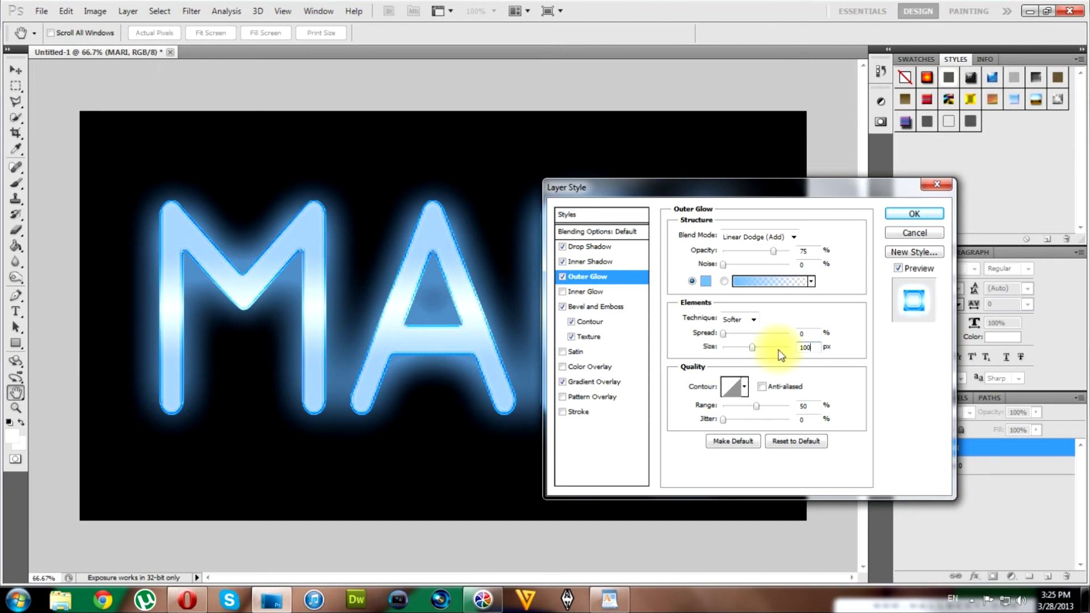
left_click_drag(819, 344, 782, 353)
type("170")
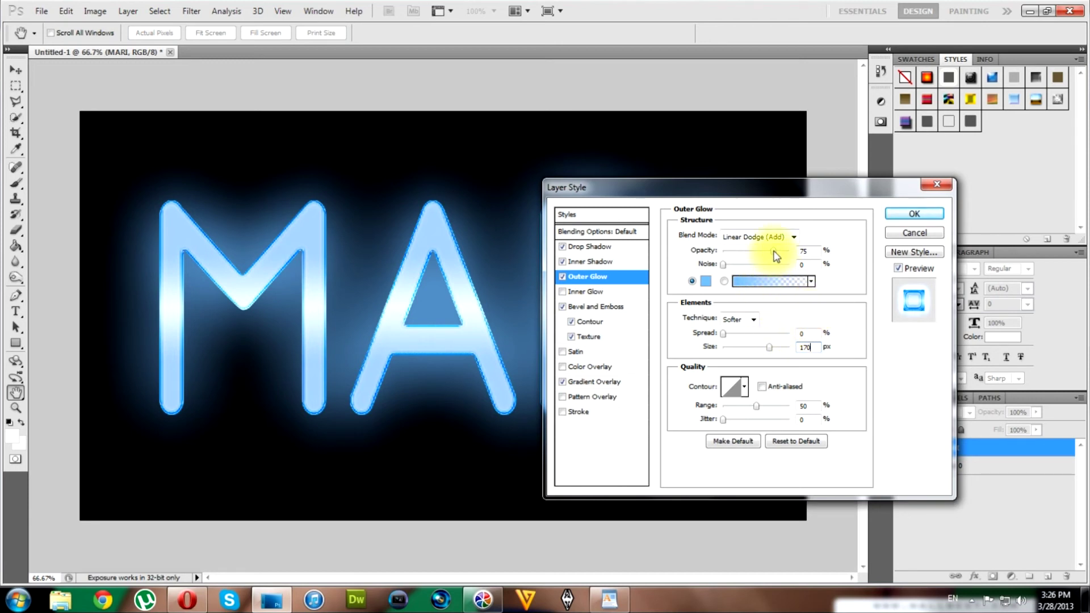
left_click_drag(773, 251, 826, 258)
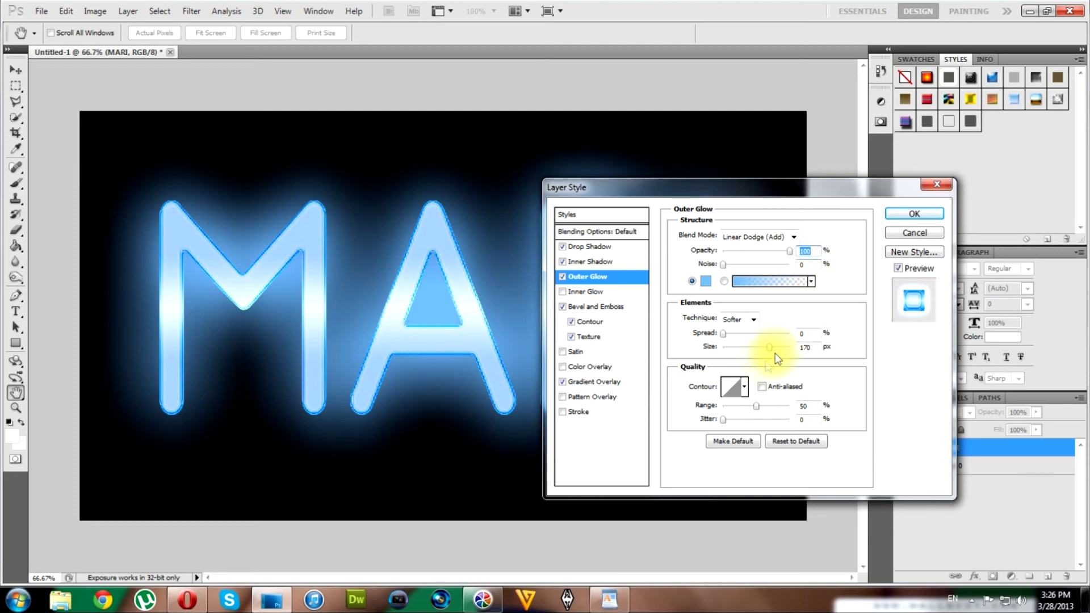
left_click(745, 388)
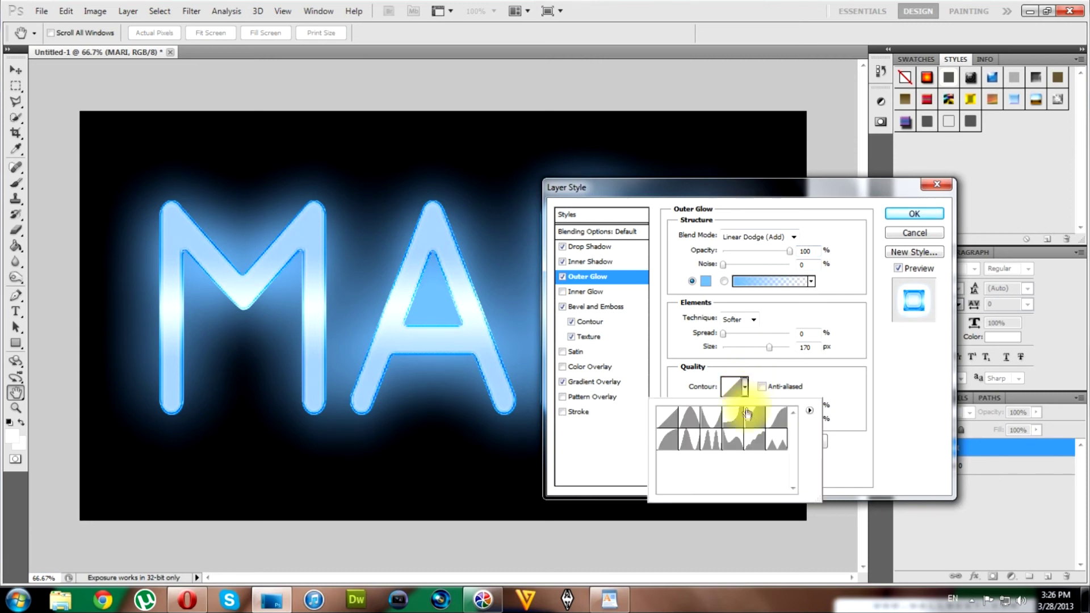
Try a wavy sawtooth and another contour preset on the outer glow.
left_click(776, 443)
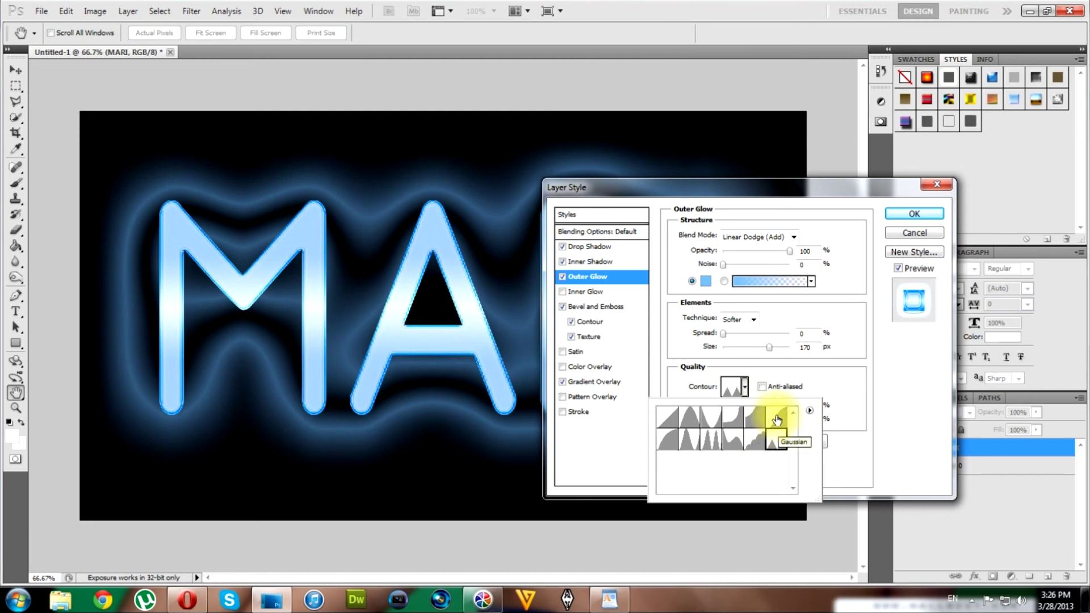
left_click(776, 419)
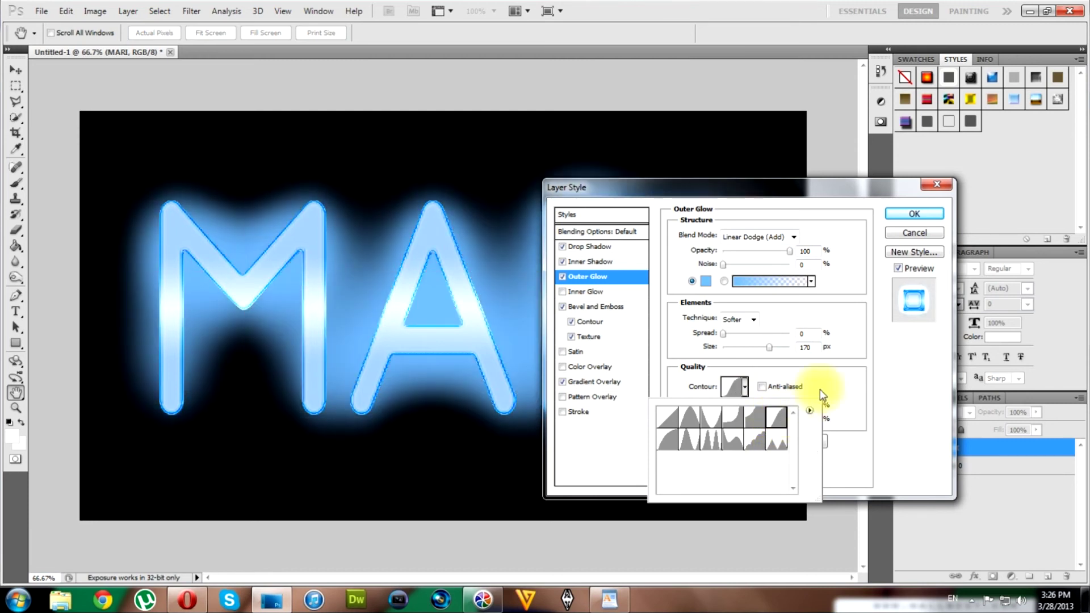
left_click(865, 435)
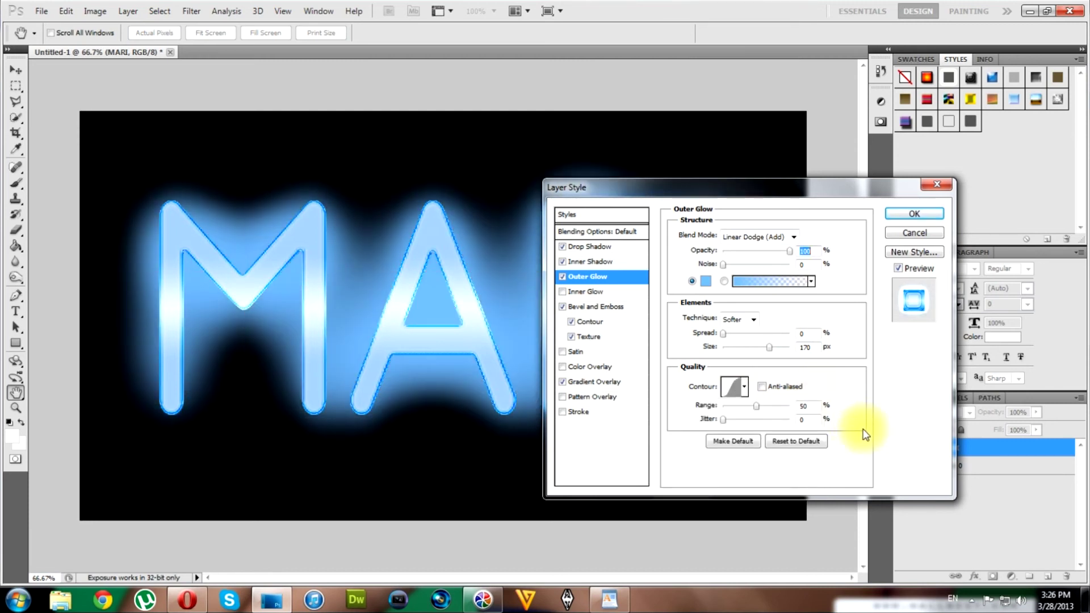
Set the glow range to 60%, enable anti-aliasing, and apply the layer style.
double_click(802, 406)
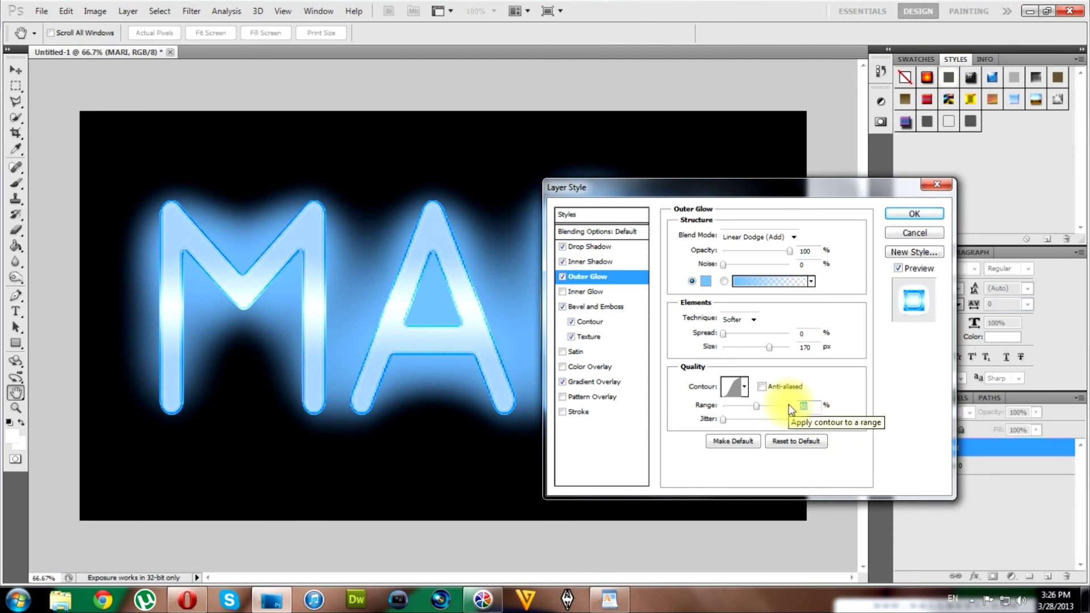
type("60")
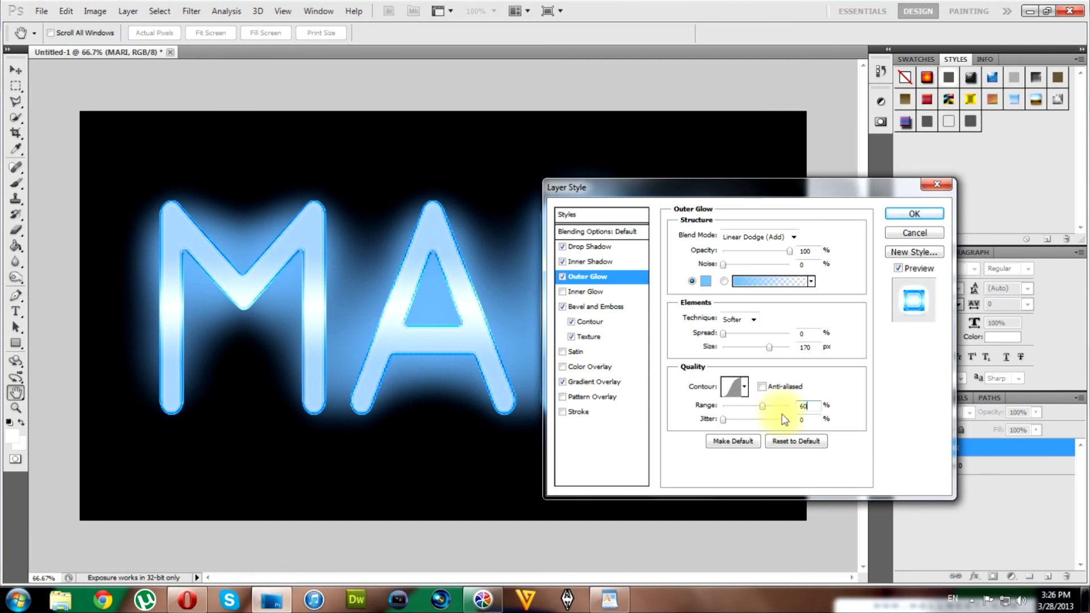
left_click(761, 387)
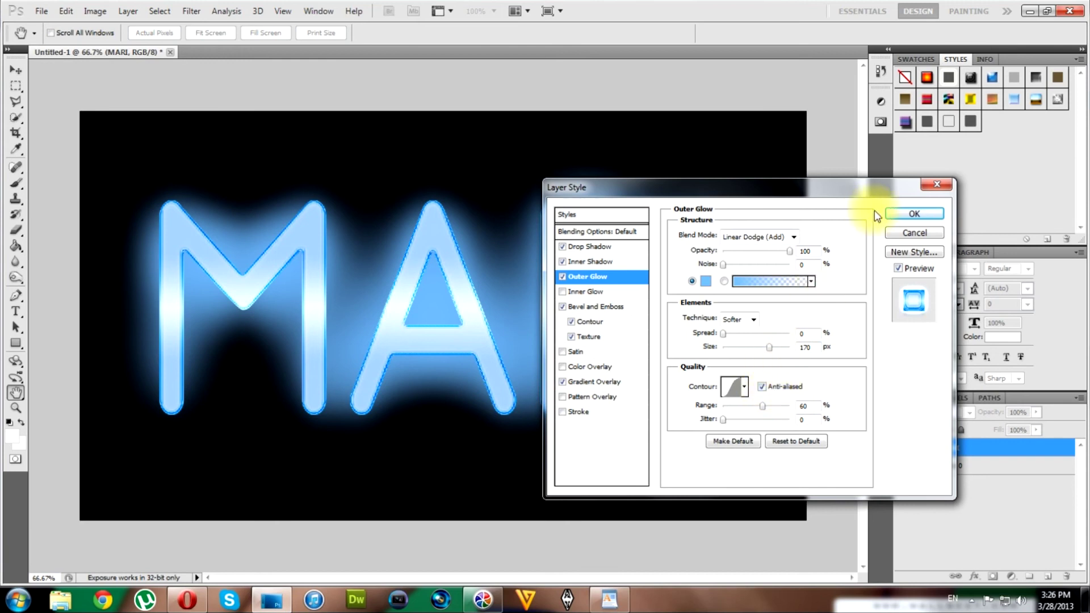
left_click(911, 214)
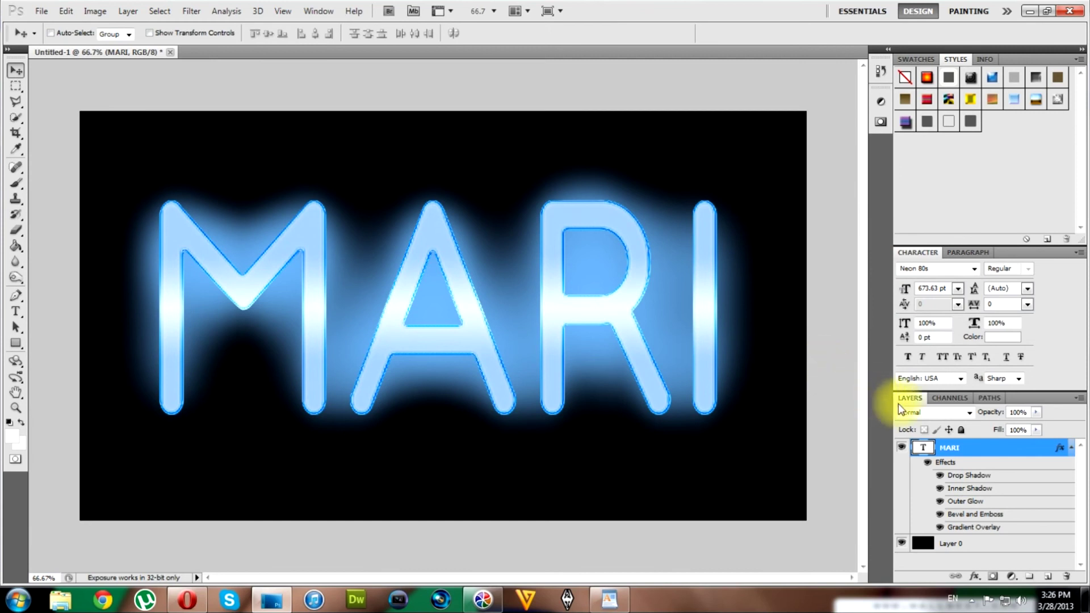
Select the MARI text and black Layer 0 together and merge them into one layer.
left_click(1071, 449)
left_click(982, 466, "shift")
right_click(1005, 465)
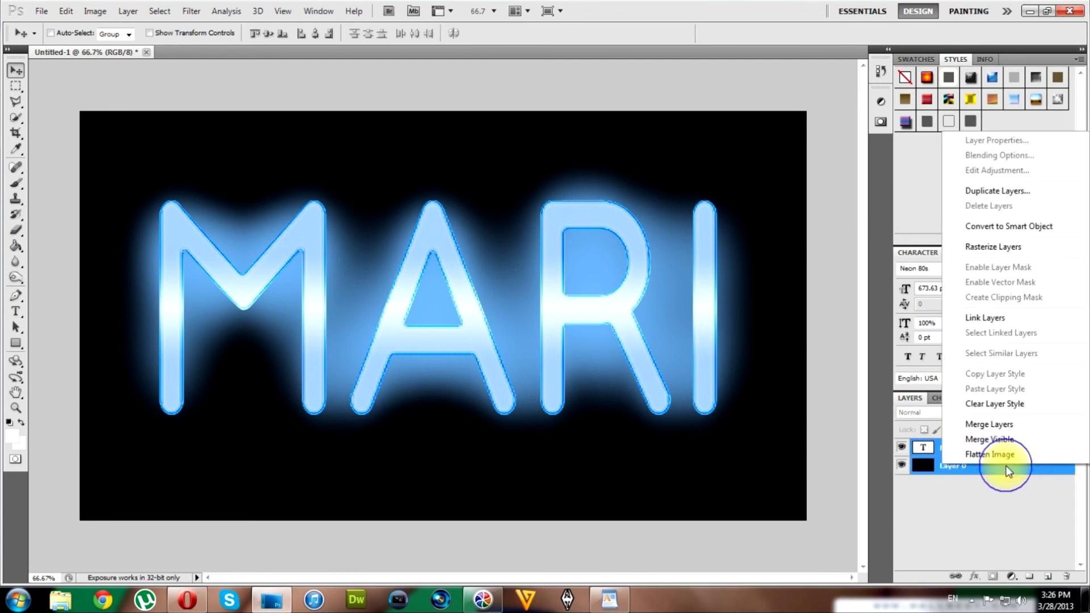
left_click(1007, 424)
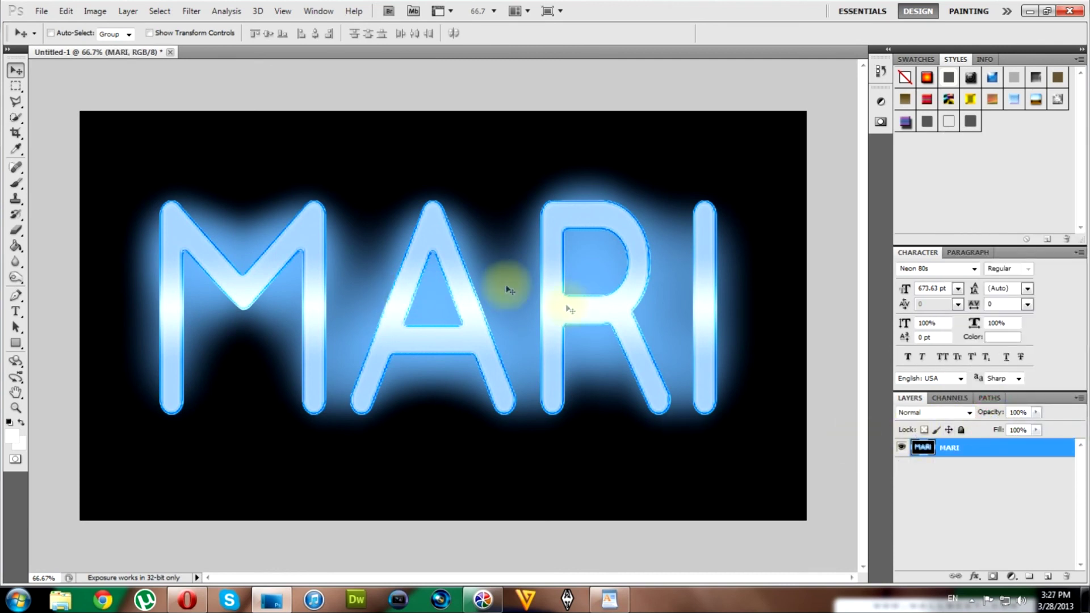
left_click(41, 11)
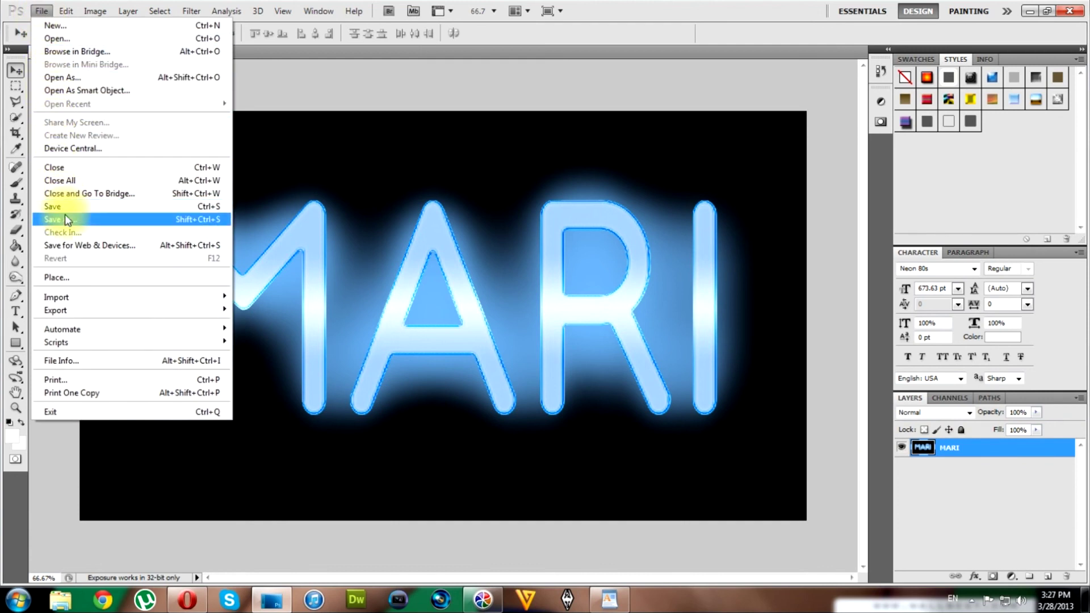
Save the image to the Desktop as Mari neon.jpg at maximum JPEG quality.
left_click(118, 220)
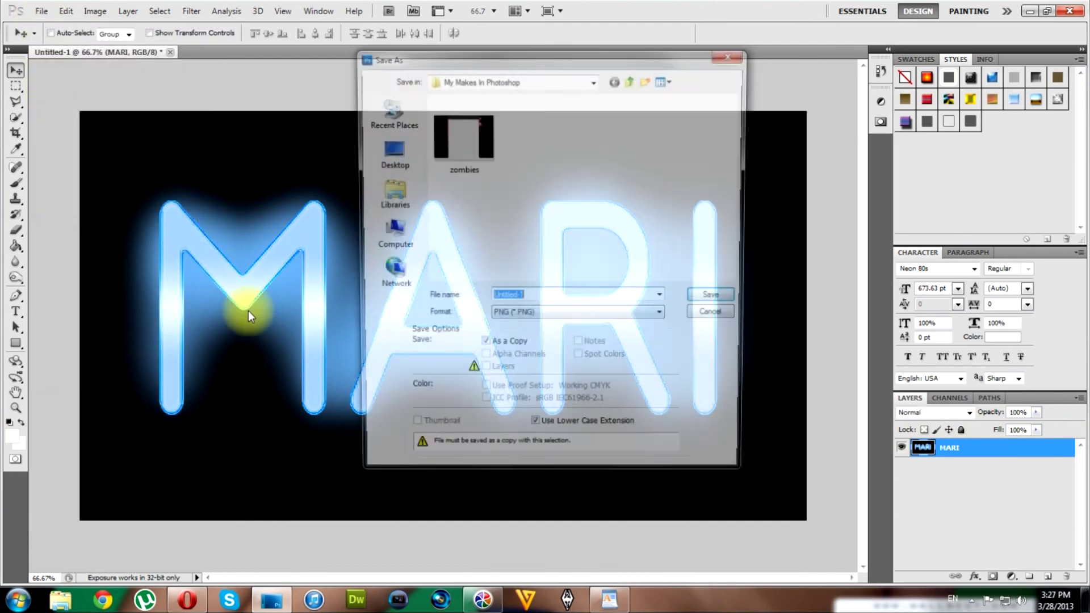
left_click(389, 151)
type("Mari neon")
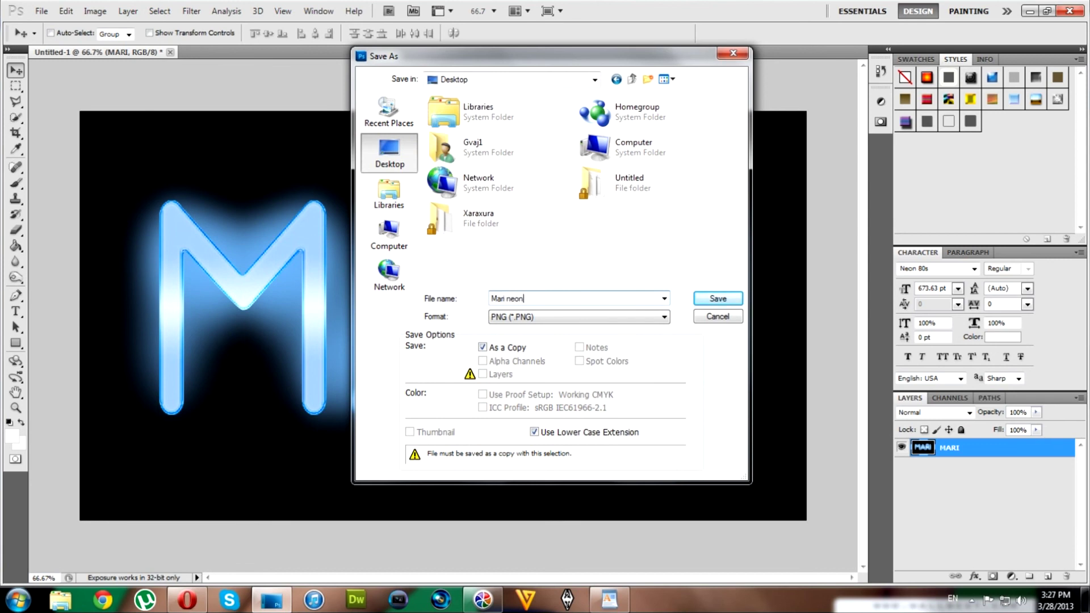
left_click(516, 321)
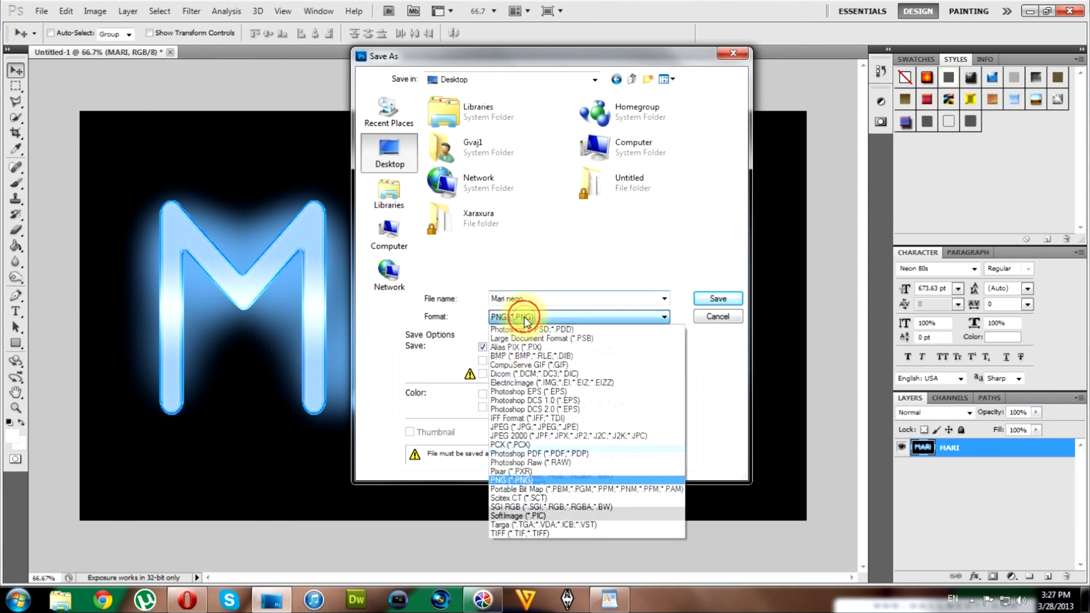
left_click(536, 429)
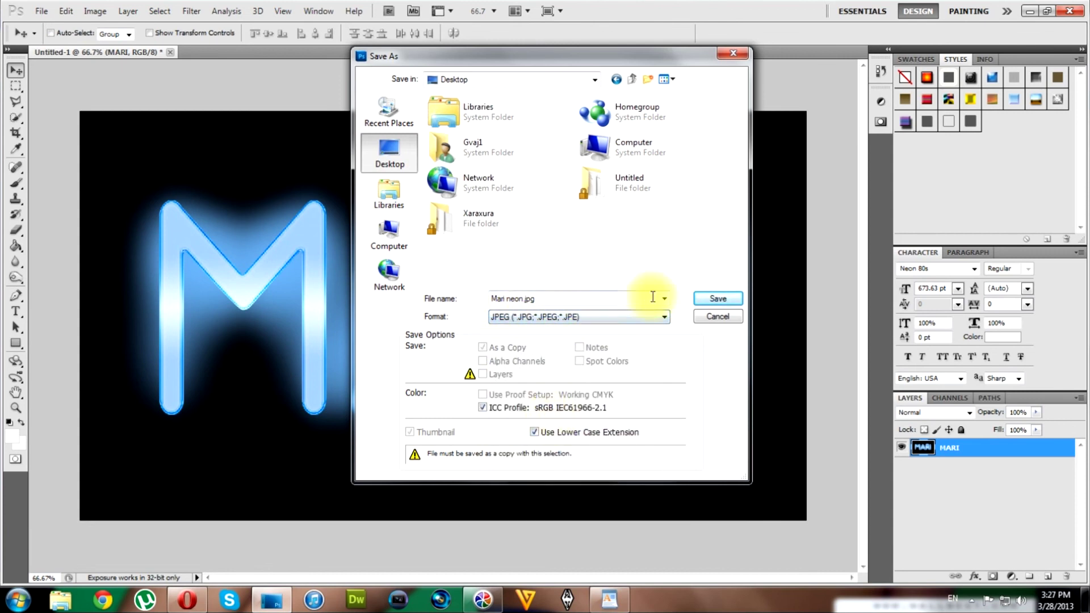
left_click(719, 301)
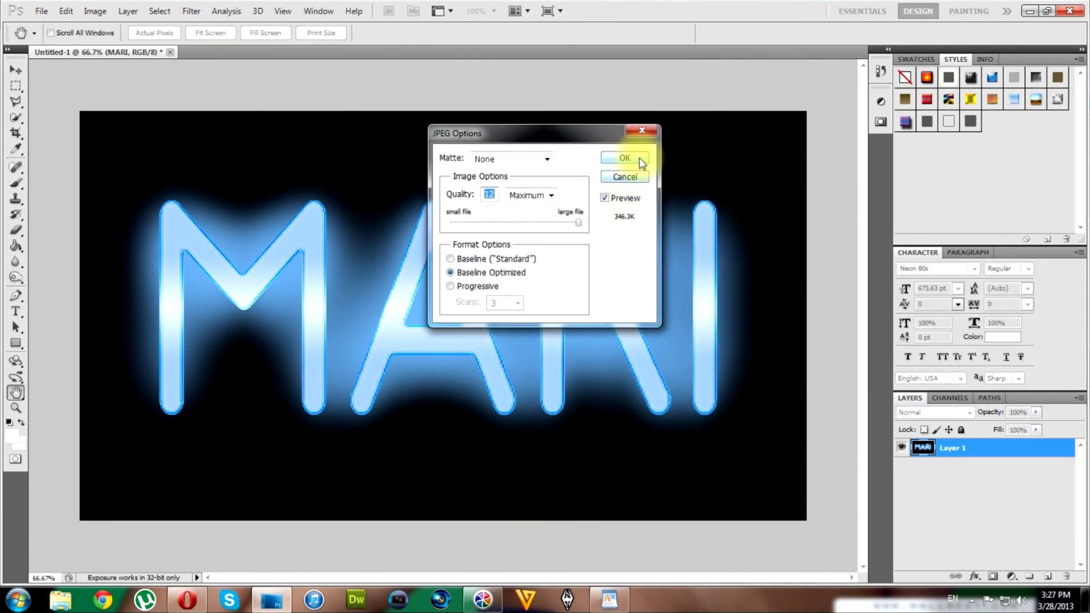
left_click(625, 159)
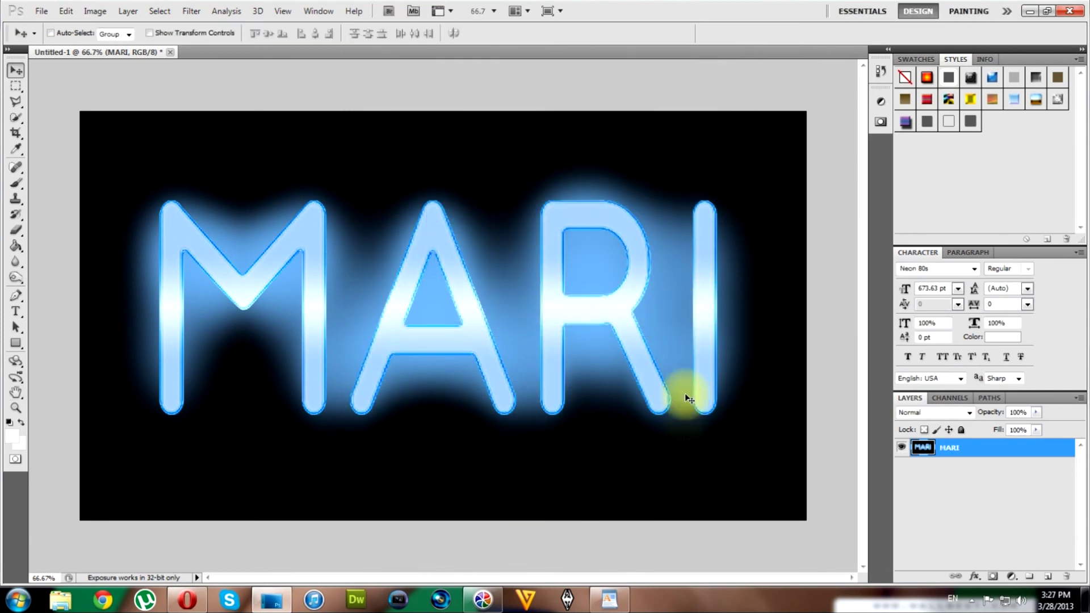
Bring the WordPad tutorial forward and read through its closing message.
left_click(609, 600)
left_click_drag(1083, 358, 1083, 468)
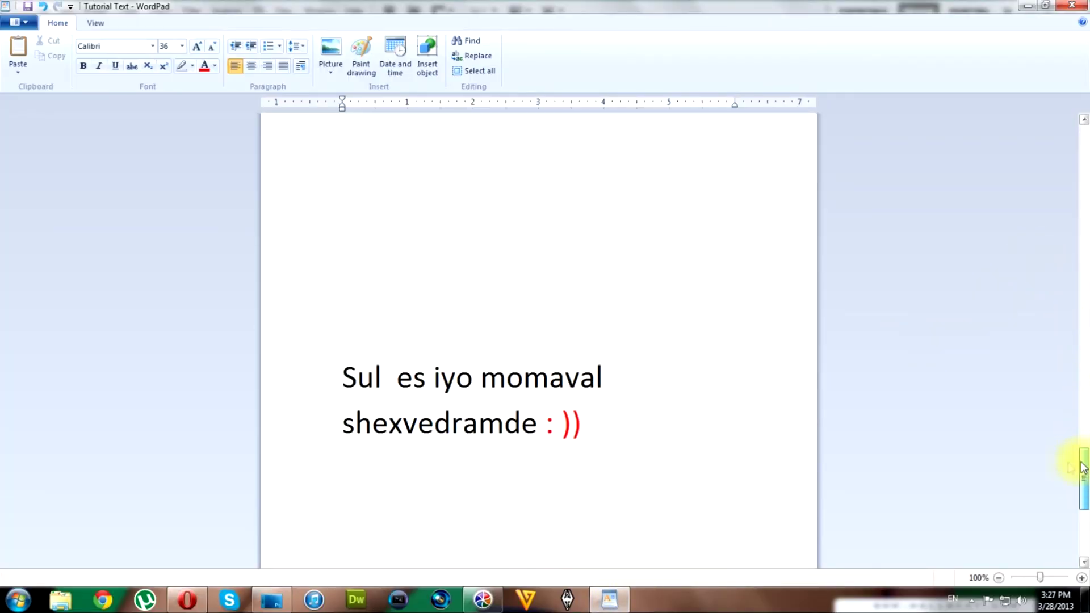
left_click_drag(704, 431, 347, 318)
left_click(678, 456)
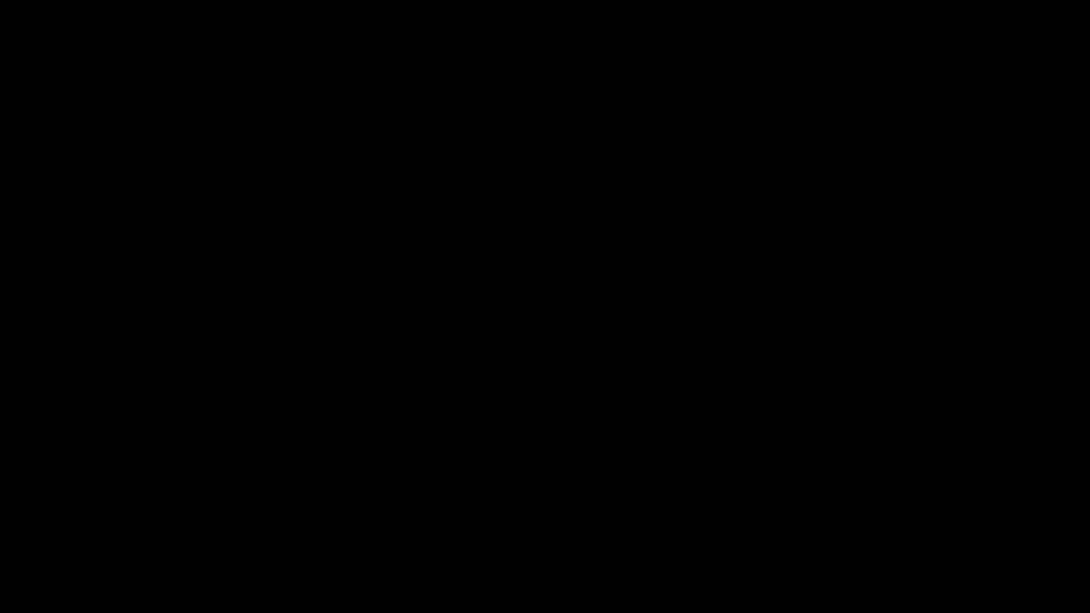